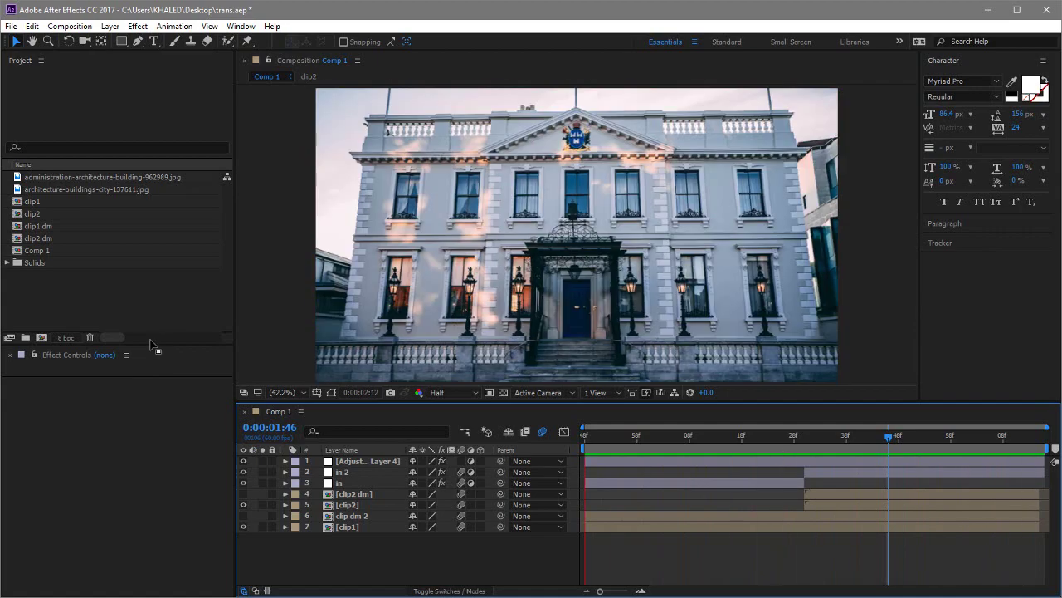
Examine the finished transition at 0:00:01:30, including the Fast Chromatic effect on the top adjustment layer and the Displacement Map on layer "in 2"
left_click_drag(664, 436, 806, 444)
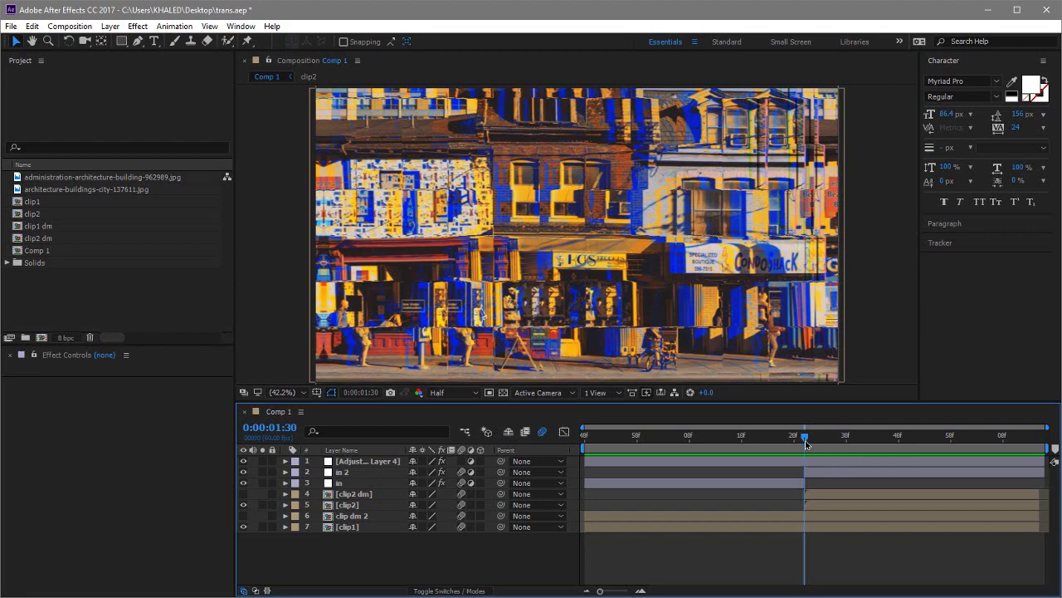
left_click(365, 462)
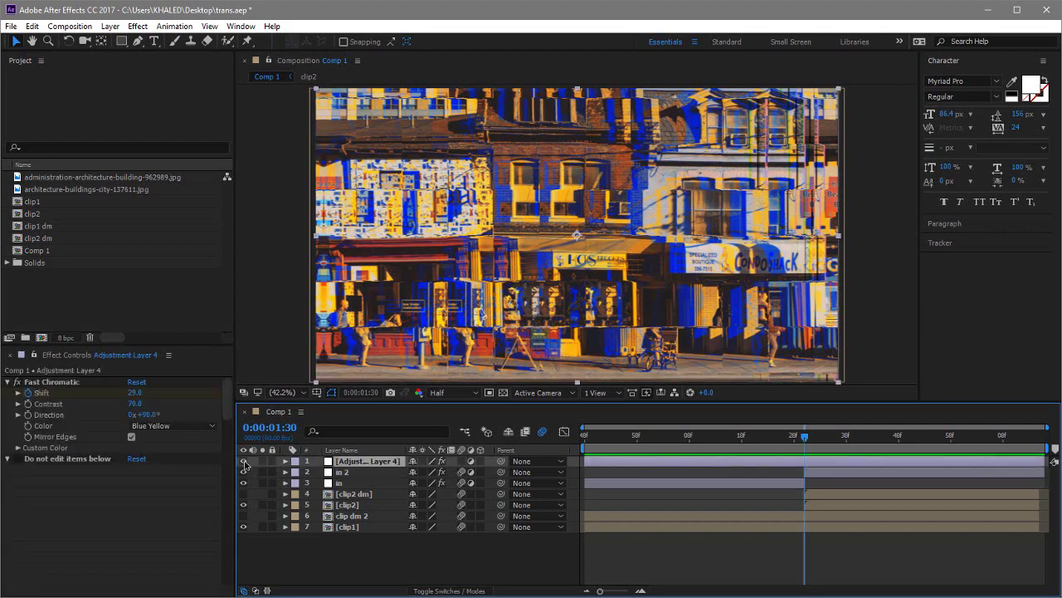
left_click(244, 462)
left_click(243, 461)
left_click(52, 385)
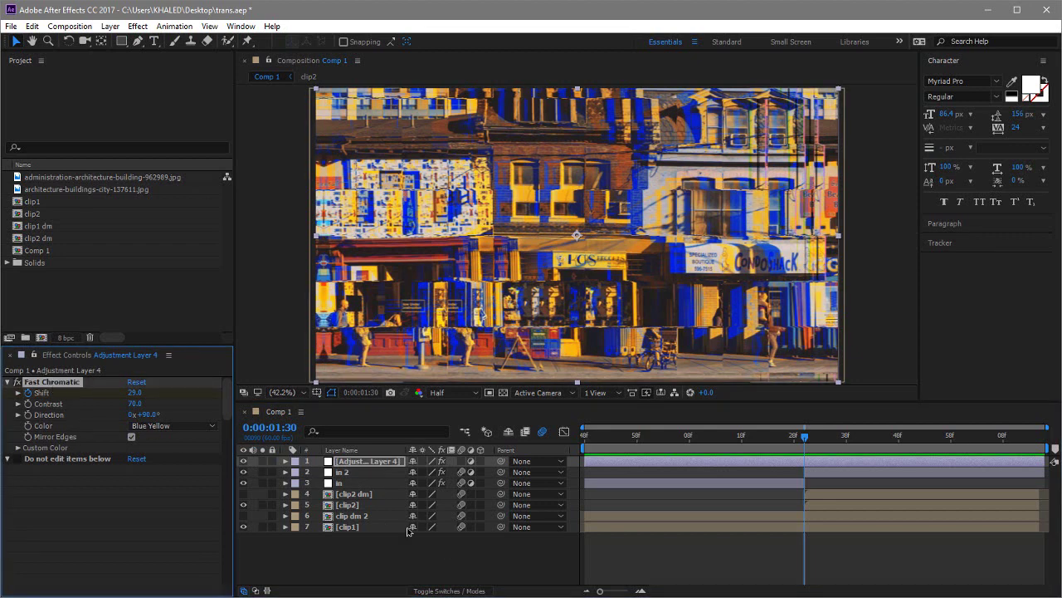
left_click(432, 557)
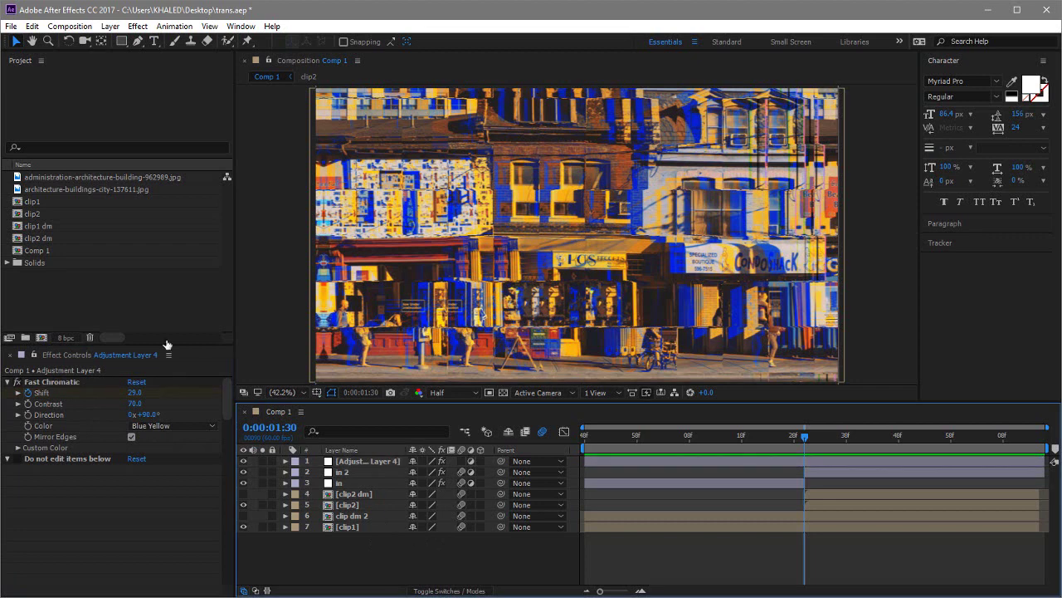
left_click(328, 463)
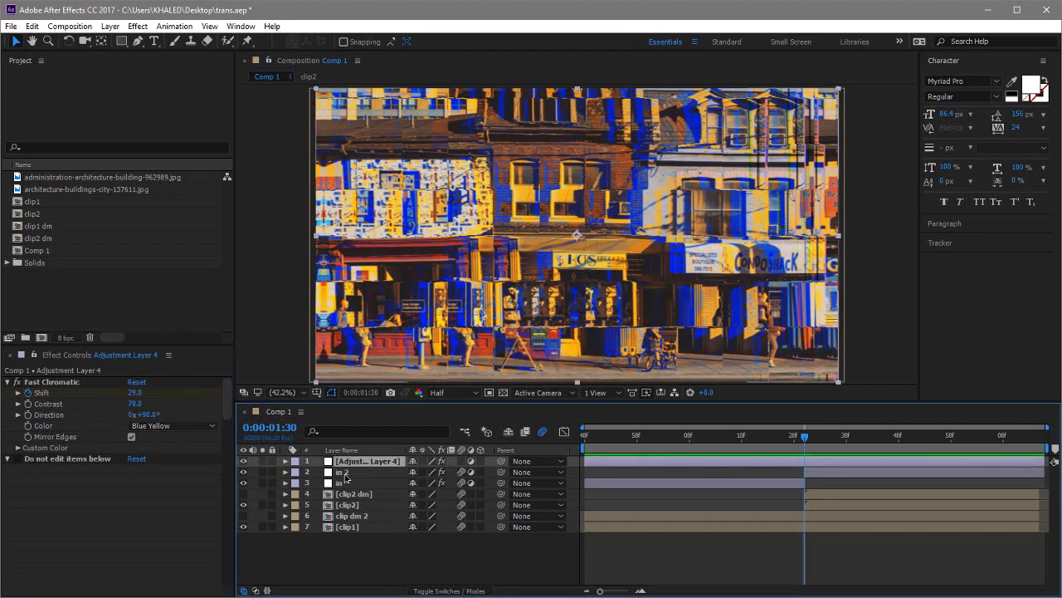
left_click(344, 473)
Create a new project folder and move the existing compositions and the Solids folder into it
left_click(79, 285)
left_click_drag(80, 284, 22, 197)
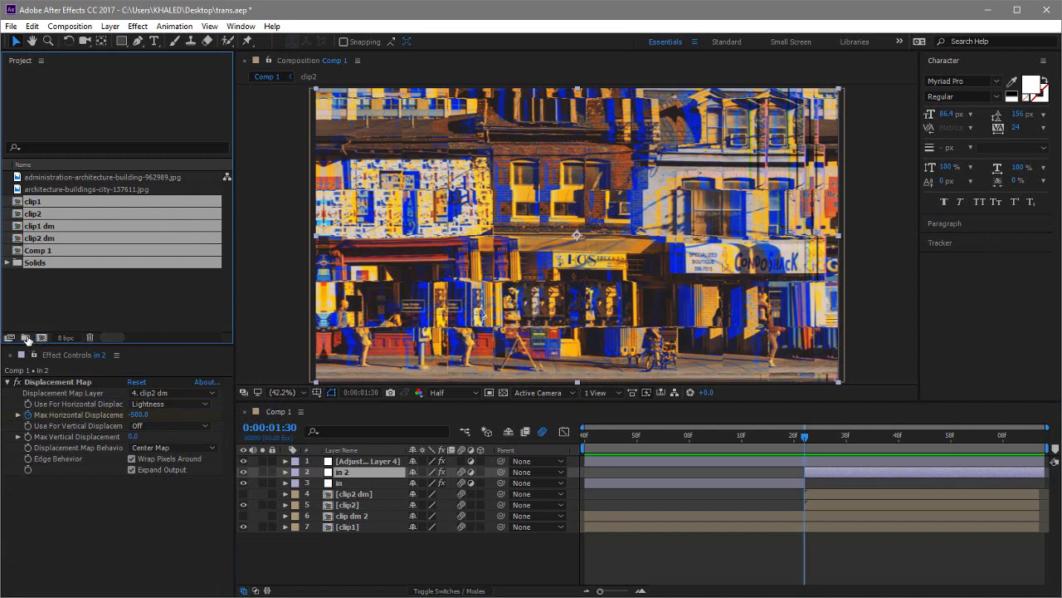
left_click(27, 338)
key("Return")
left_click(47, 264)
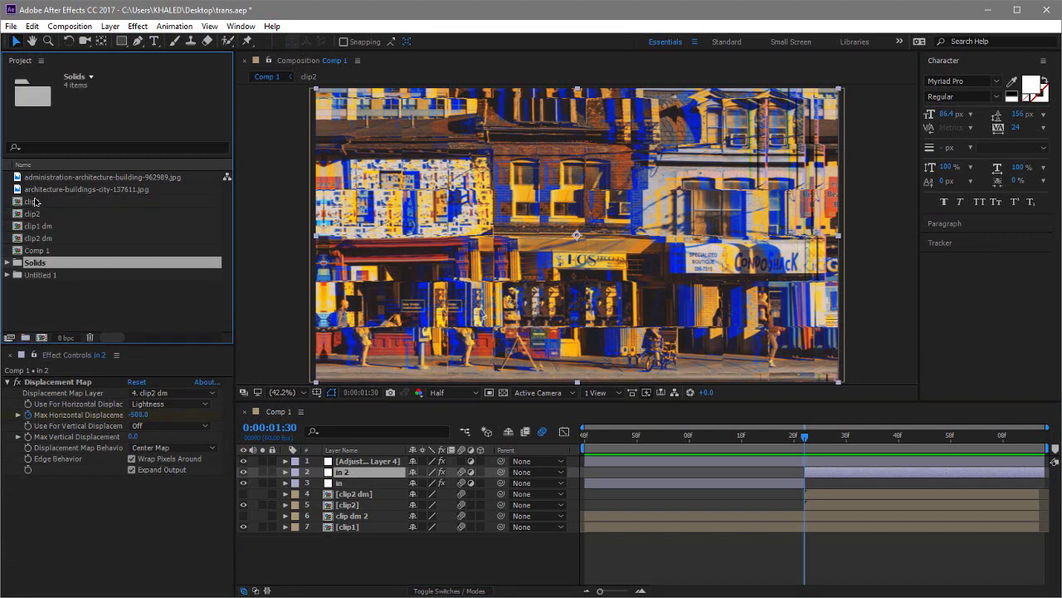
left_click(34, 202, "shift")
left_click_drag(35, 201, 35, 276)
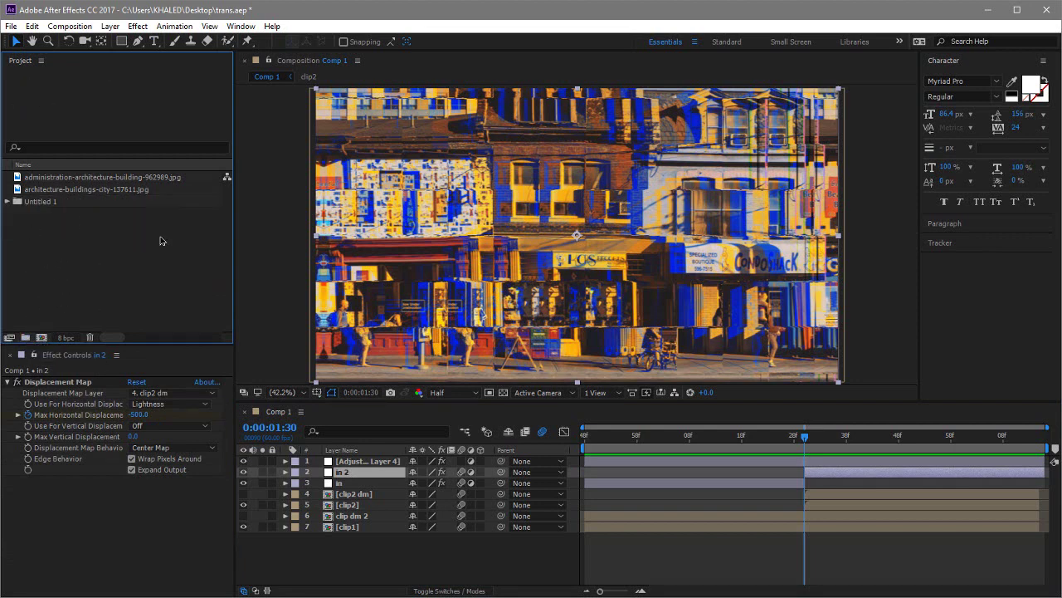
Create a new 1920 × 1080 px composition at 60 frames per second with a duration of 5 seconds
right_click(57, 234)
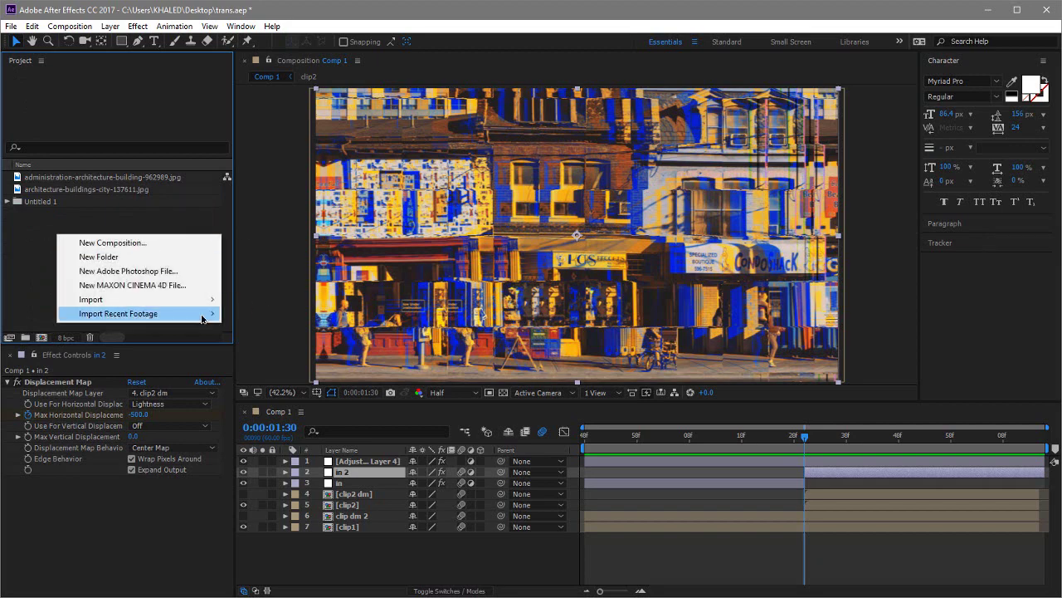
right_click(124, 233)
left_click(179, 242)
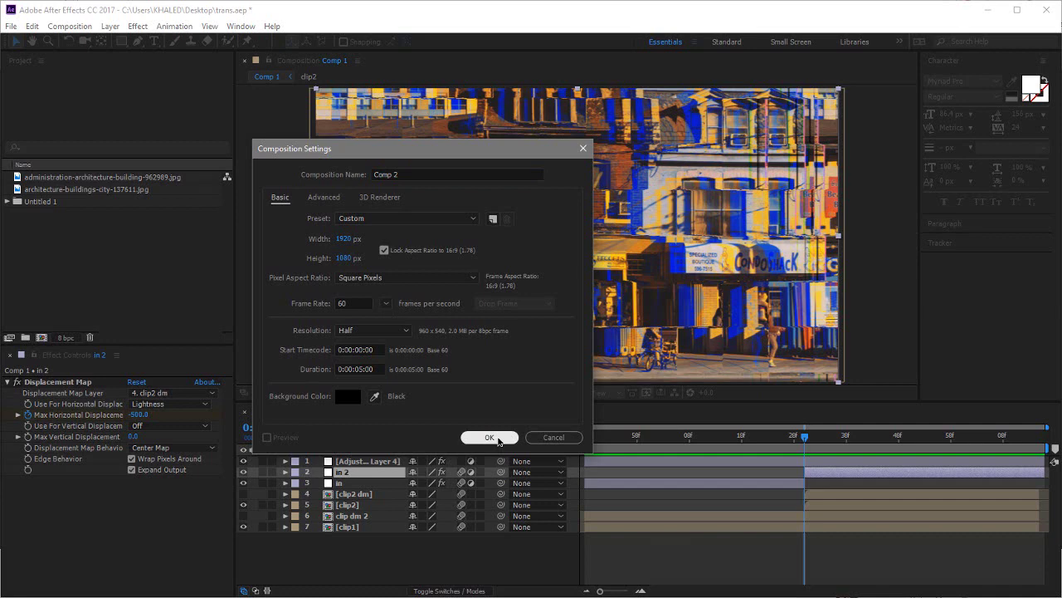
left_click(490, 437)
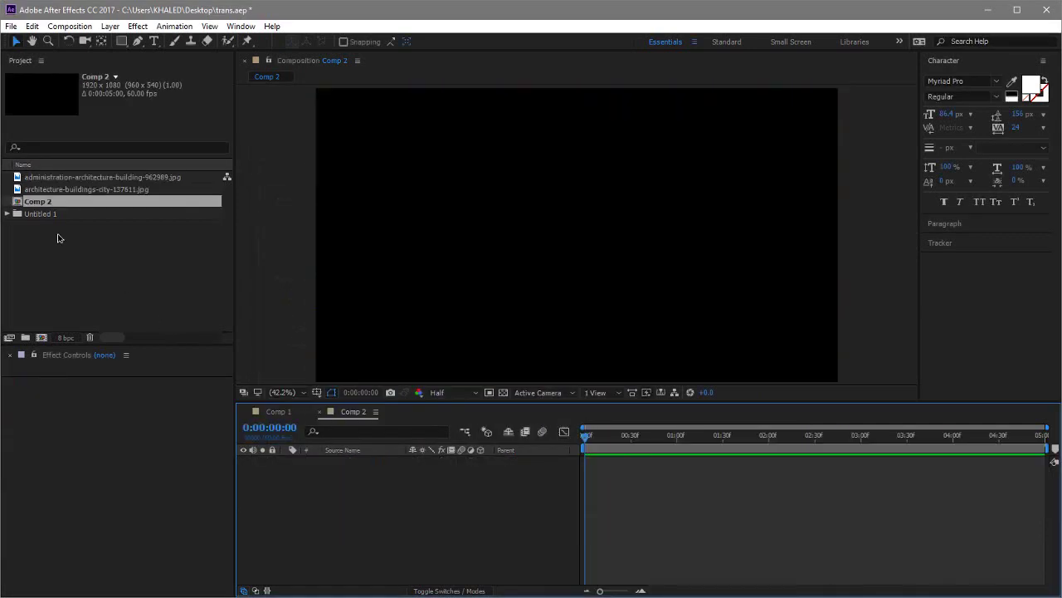
Duplicate the new composition four times in the project
left_click(58, 237)
left_click(51, 206)
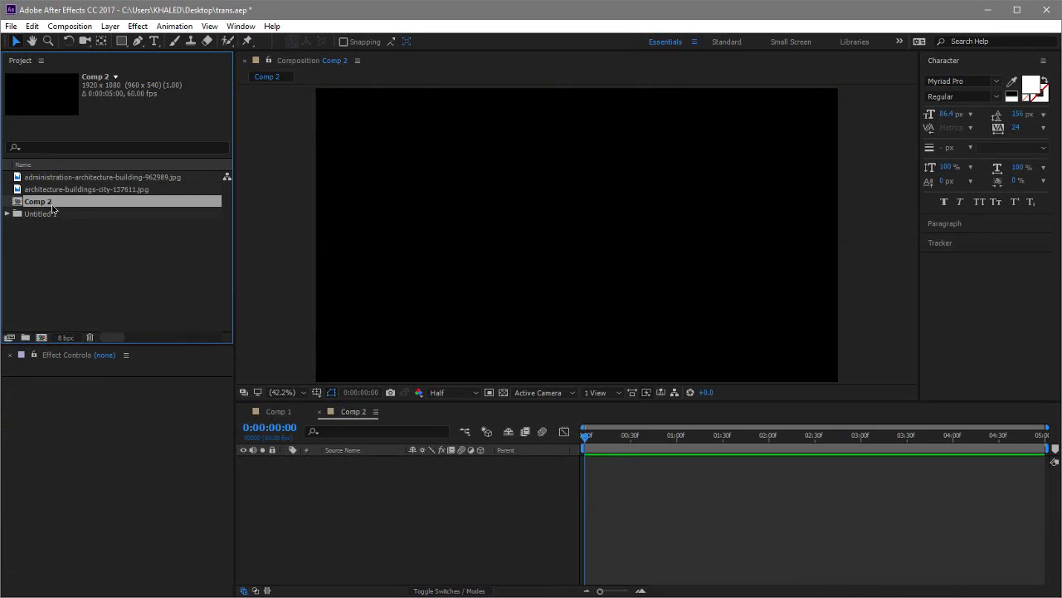
key("ctrl+d")
key("ctrl+d")
key("ctrl+d")
key("ctrl+d")
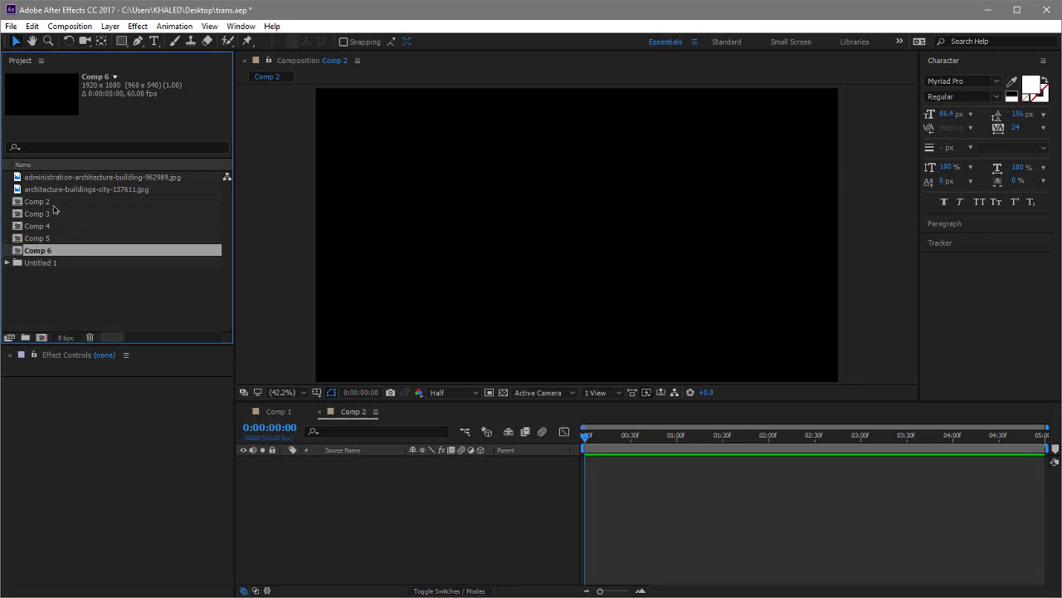
Rename composition Comp 2 as c1 and Comp 3 as c2
left_click(53, 204)
key("Return")
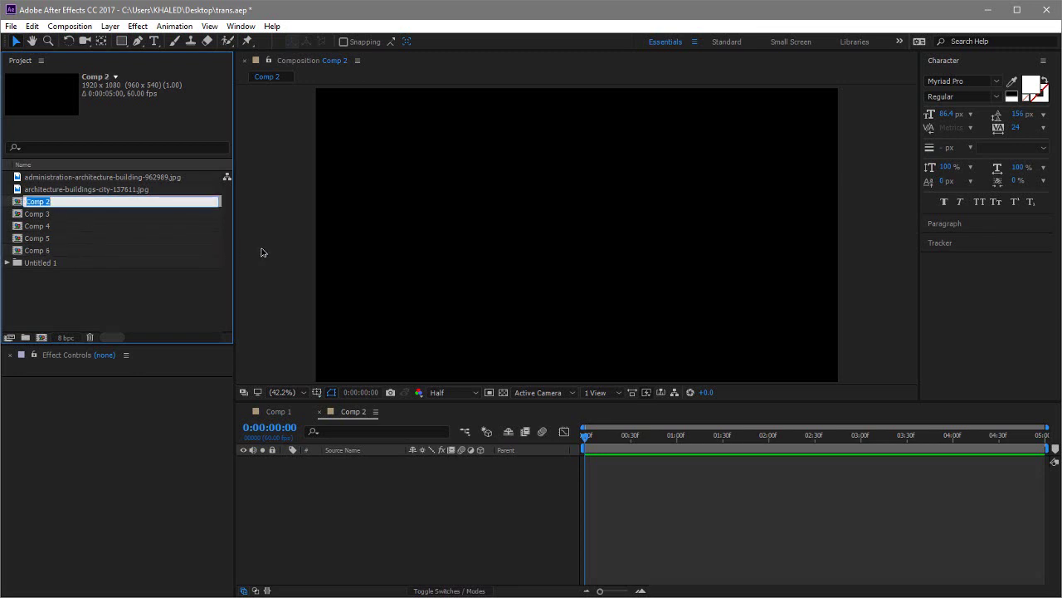
type("c1")
key("Return")
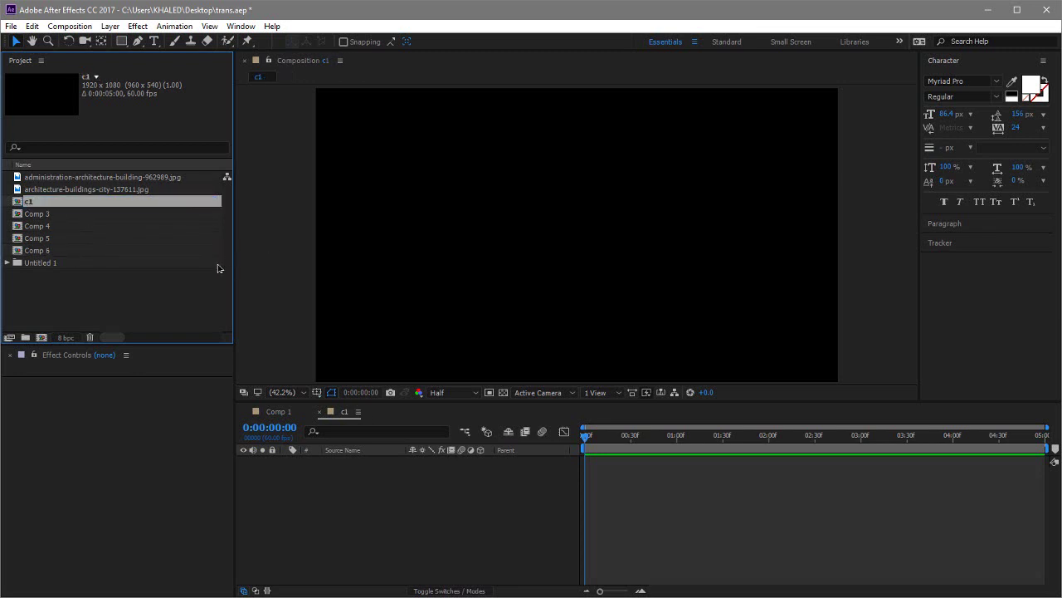
left_click(37, 214)
key("Return")
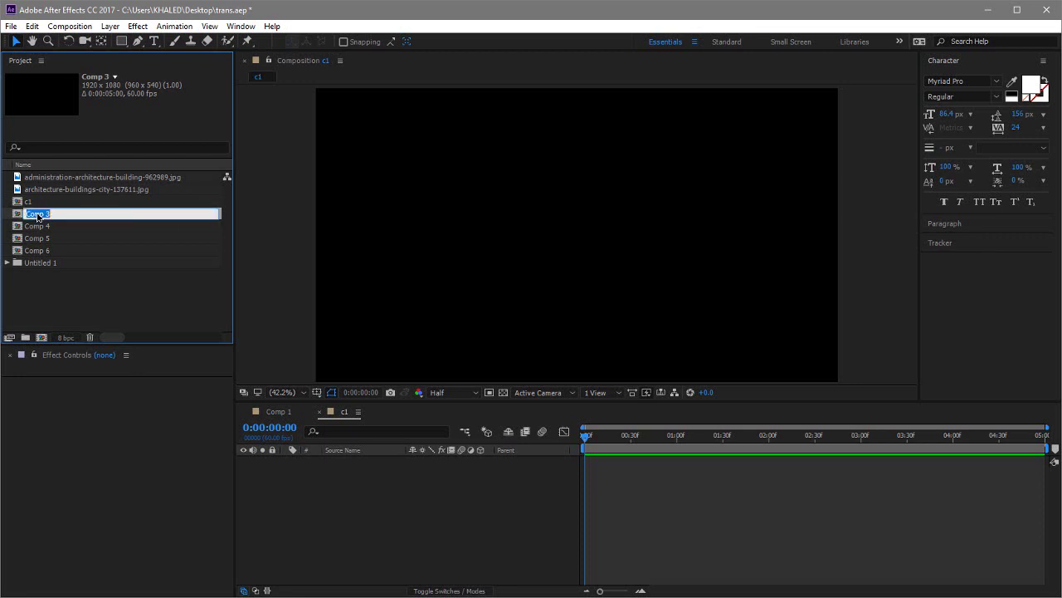
type("c2")
key("Return")
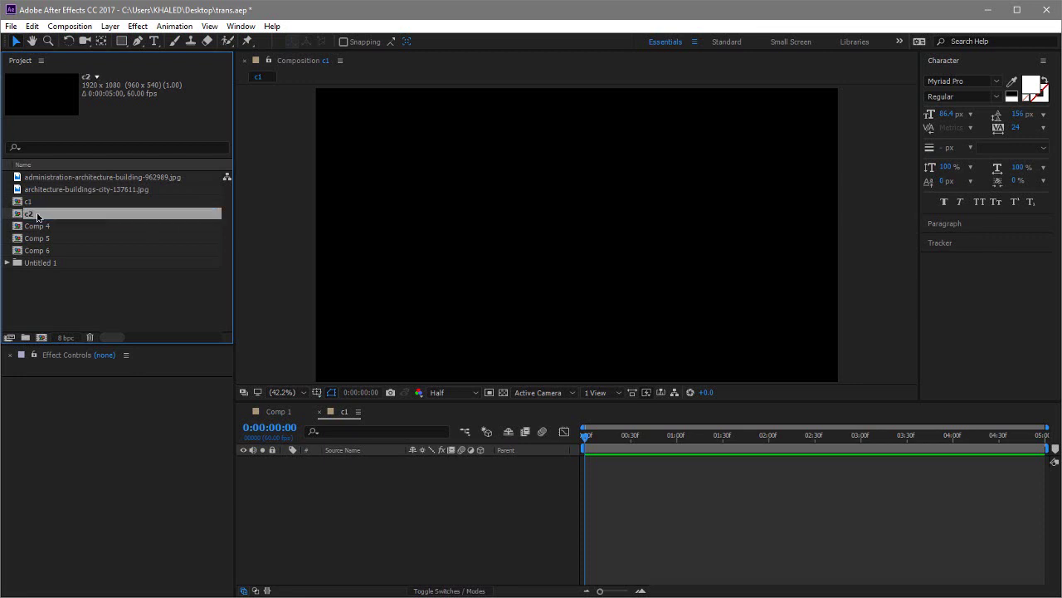
Rename composition Comp 4 as dm1 and Comp 6 as dm2
key("Down")
key("Return")
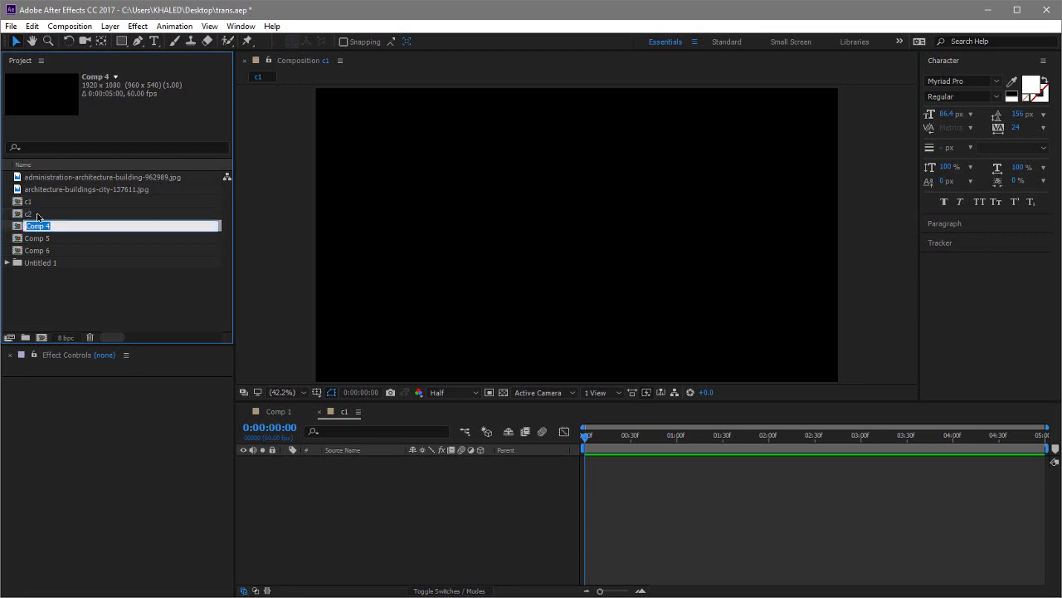
type("cm1")
key("Return")
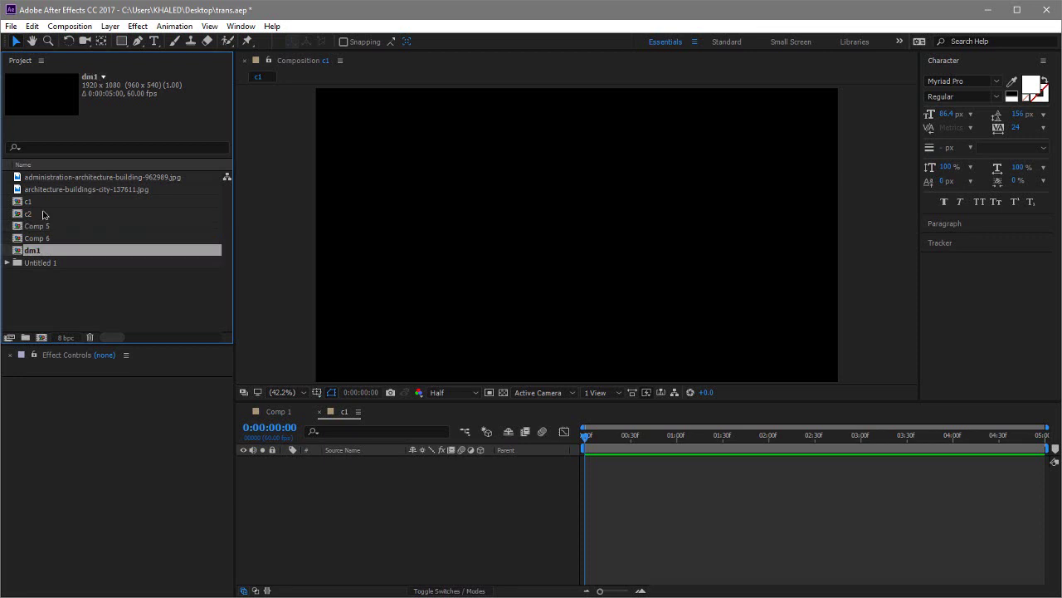
left_click(39, 238)
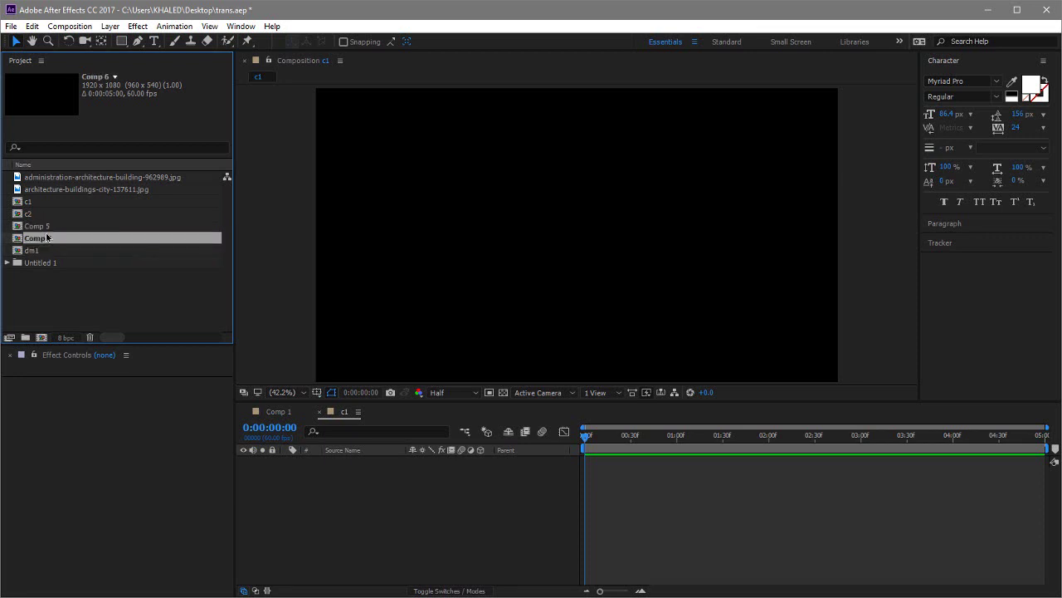
key("Return")
type("dm2")
key("Return")
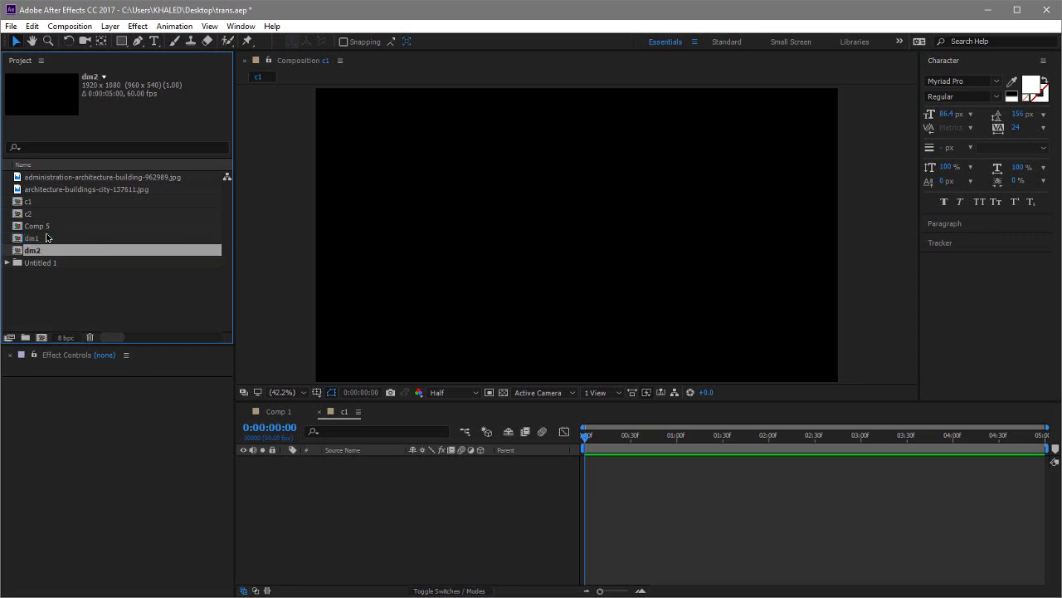
Rename the remaining composition, Comp 5, as main
left_click(45, 227)
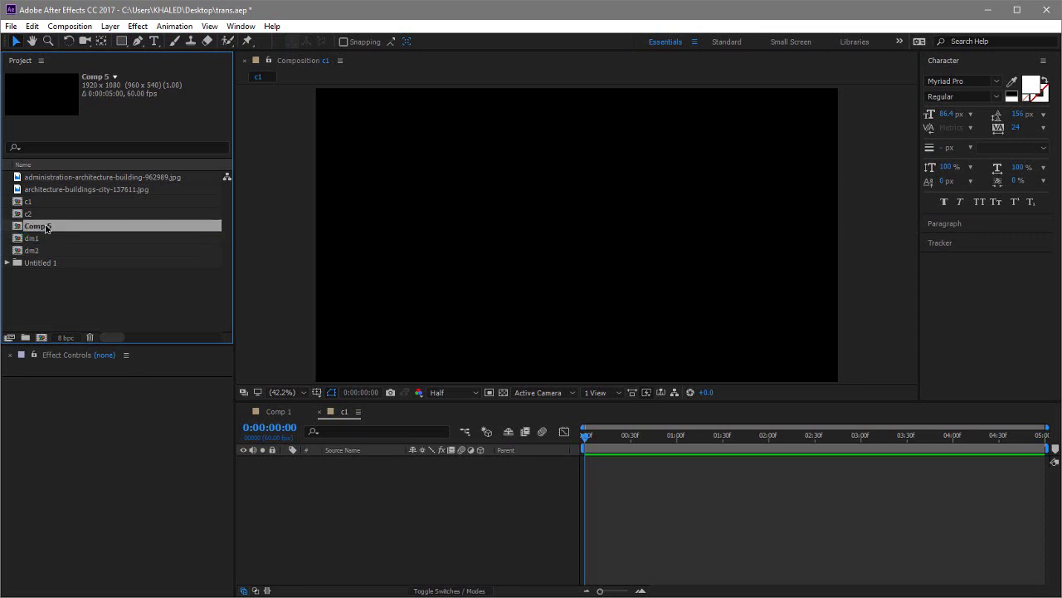
key("Return")
type("main")
key("Return")
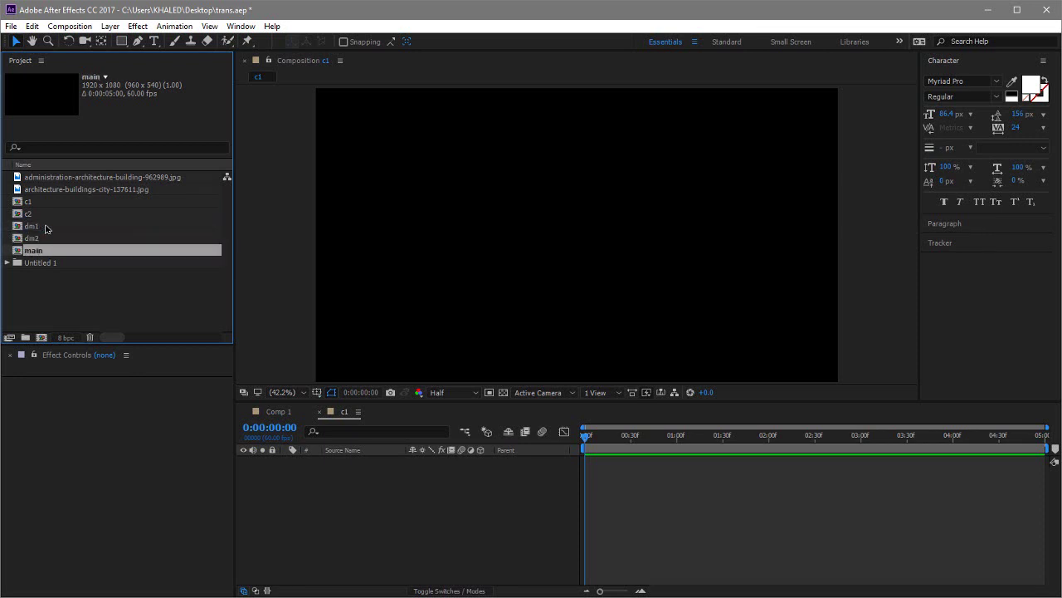
Place the administration-architecture-building image in compositions c1 and dm1, and the architecture-buildings-city image in c2 and dm2
left_click(31, 240)
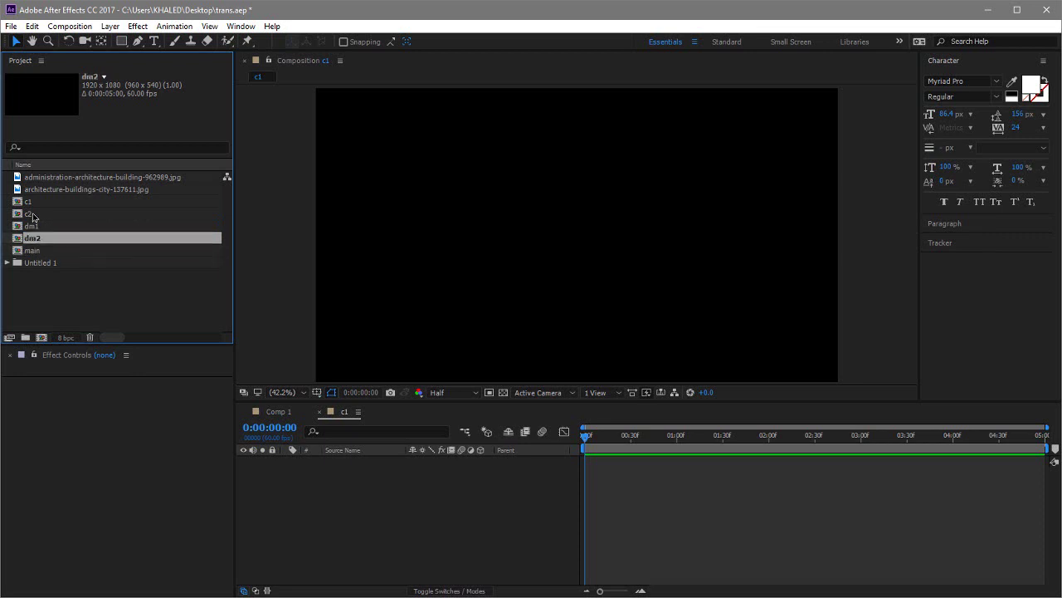
left_click(64, 190)
left_click(63, 178)
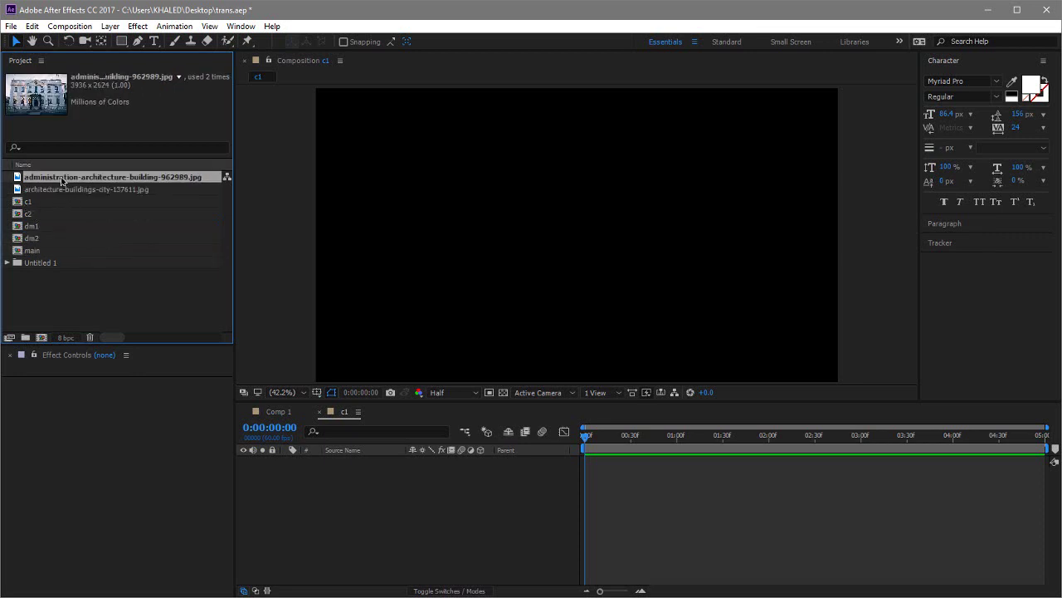
left_click_drag(63, 181, 30, 201)
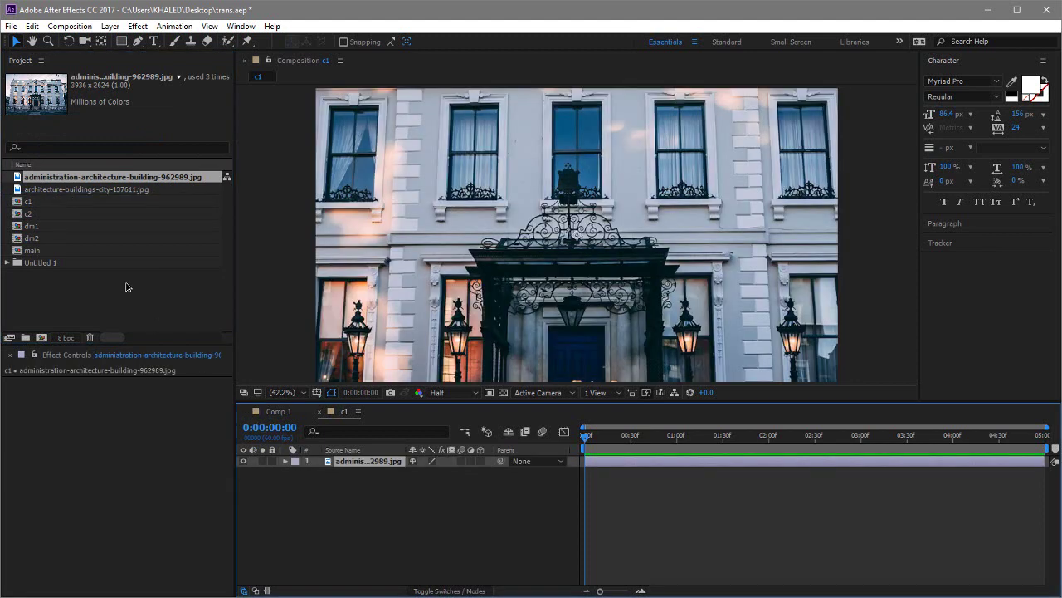
left_click_drag(56, 180, 70, 231)
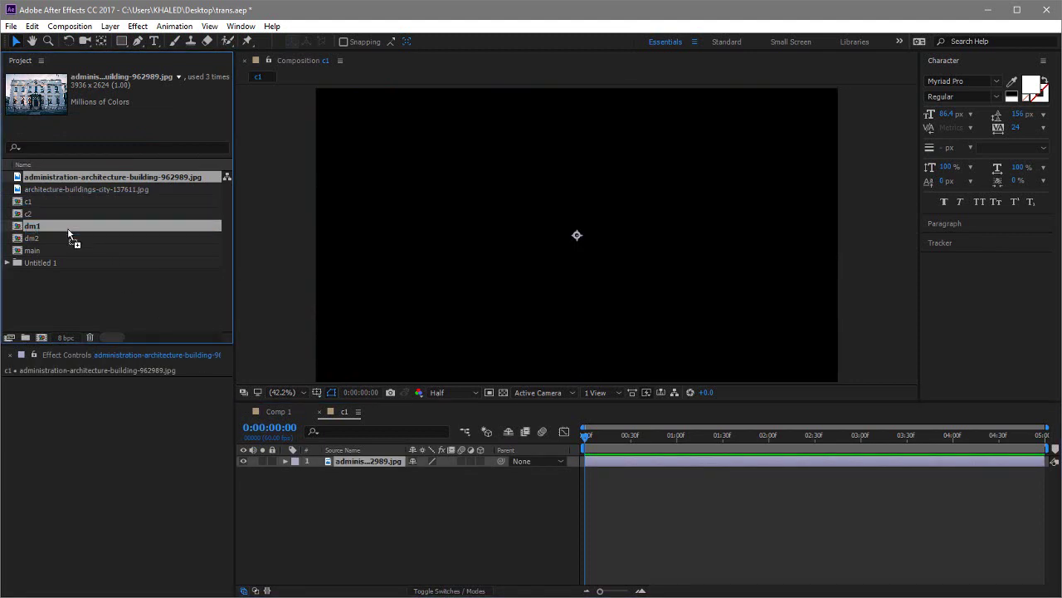
left_click_drag(77, 195, 40, 249)
Add compositions c1, c2, dm1 and dm2 as layers in the main composition
left_click(37, 204)
left_click(37, 237, "shift")
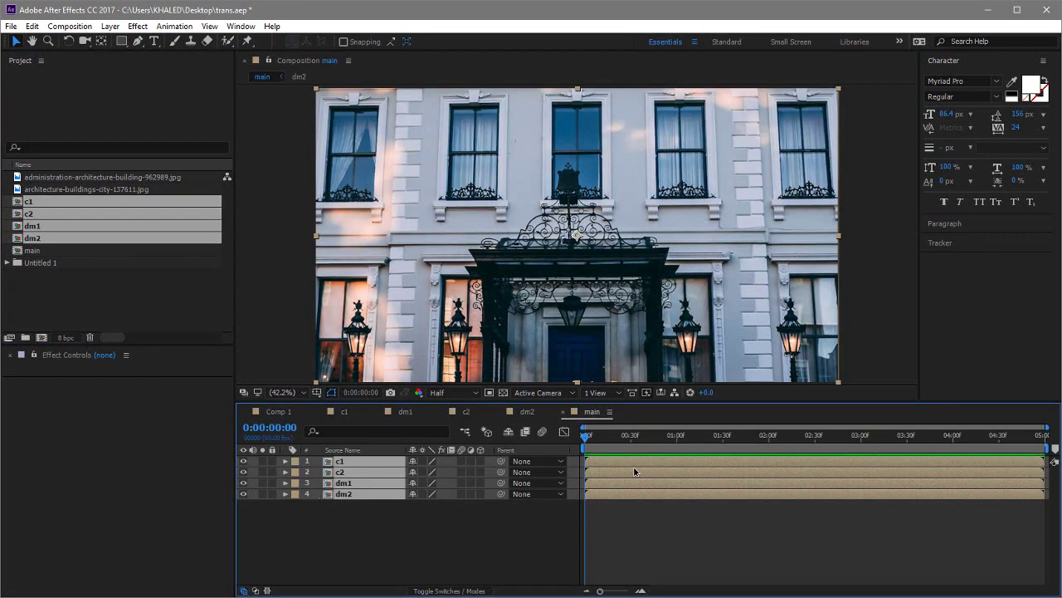
left_click_drag(27, 204, 27, 203)
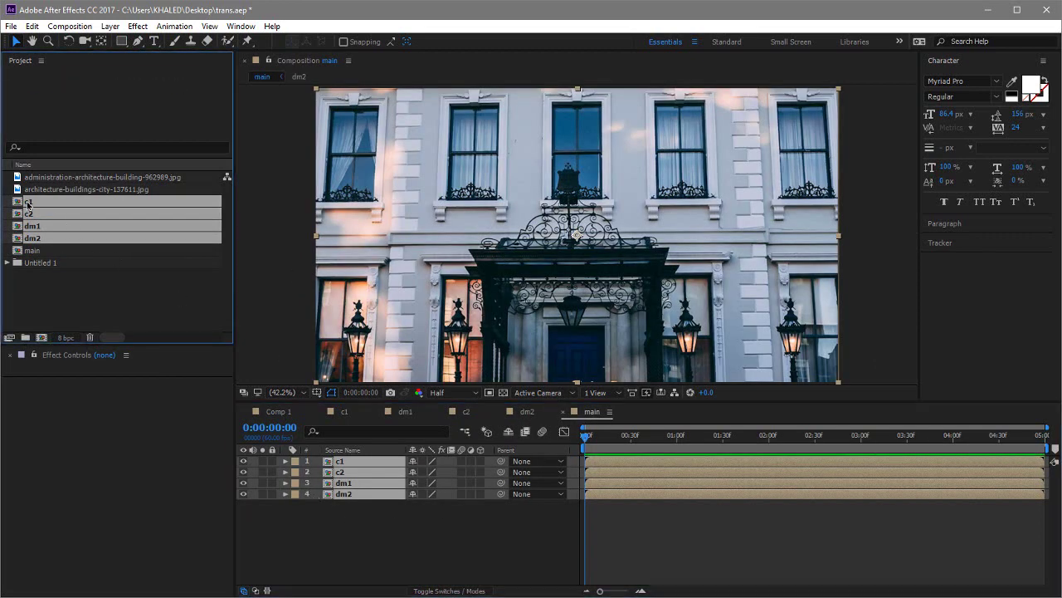
left_click(401, 522)
Fit the administration building image to the composition width in both c1 and dm1
double_click(349, 484)
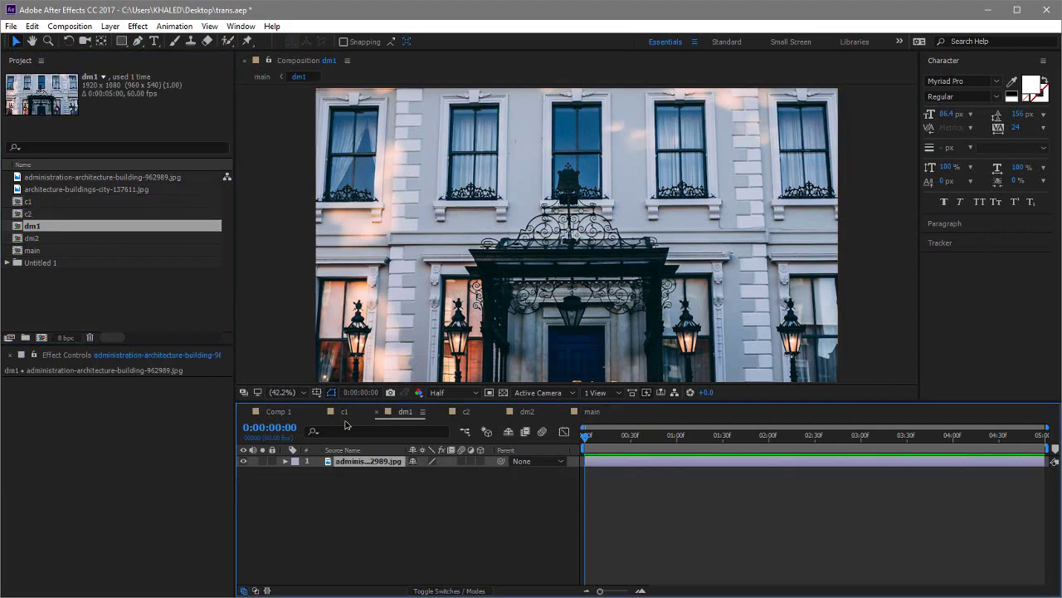
left_click(273, 413)
left_click(342, 412)
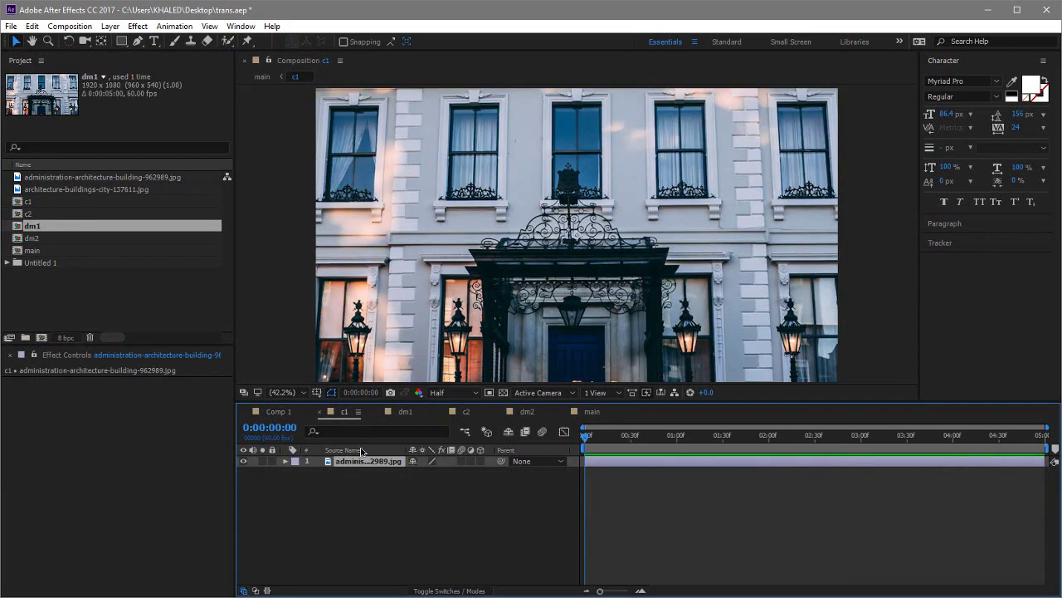
key("ctrl+alt+f")
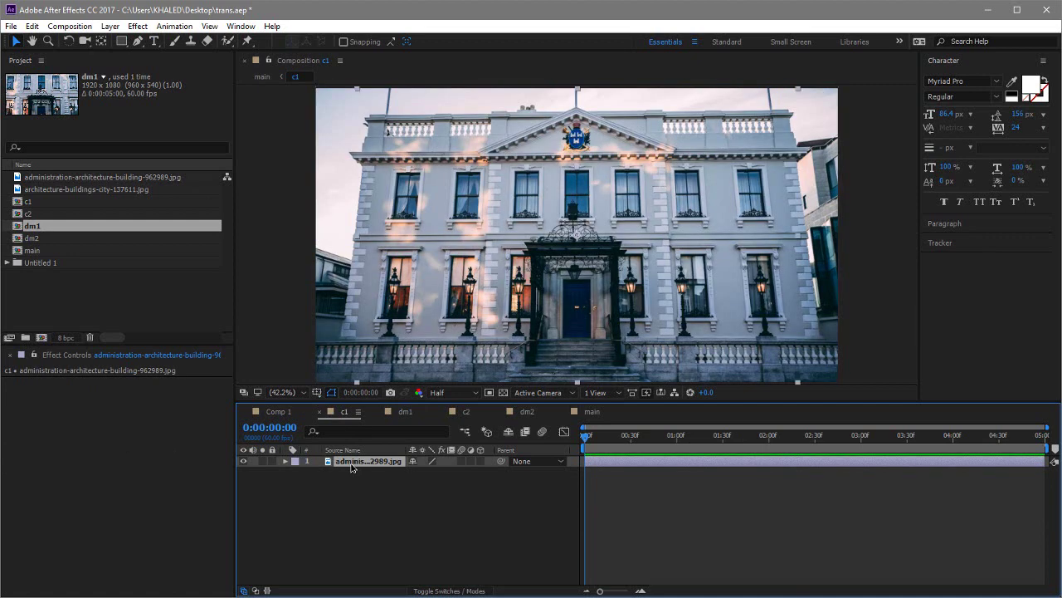
key("ctrl+alt+shift+h")
key("ctrl+alt+shift+g")
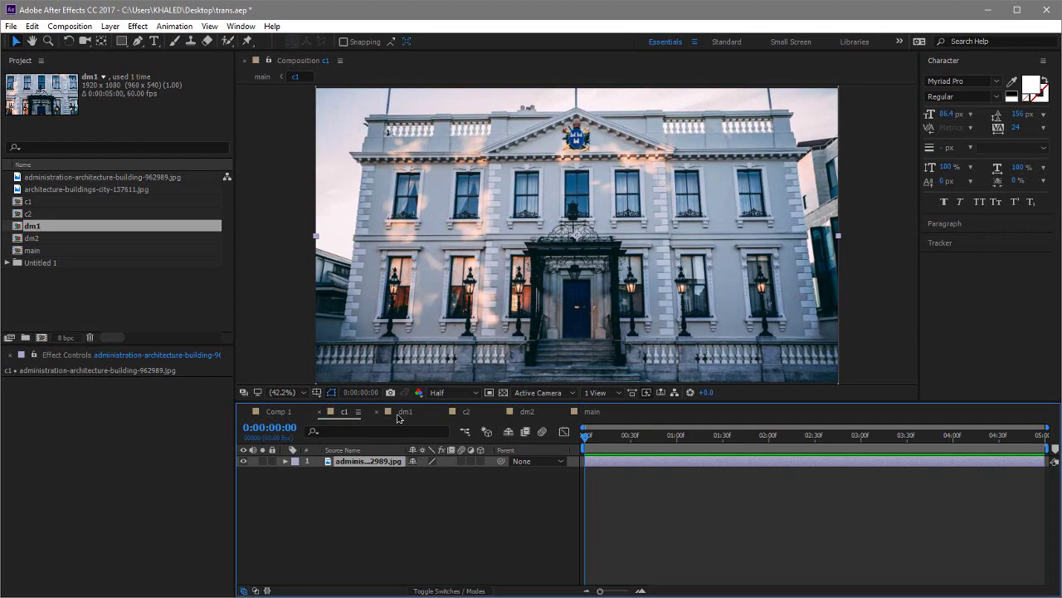
left_click(403, 411)
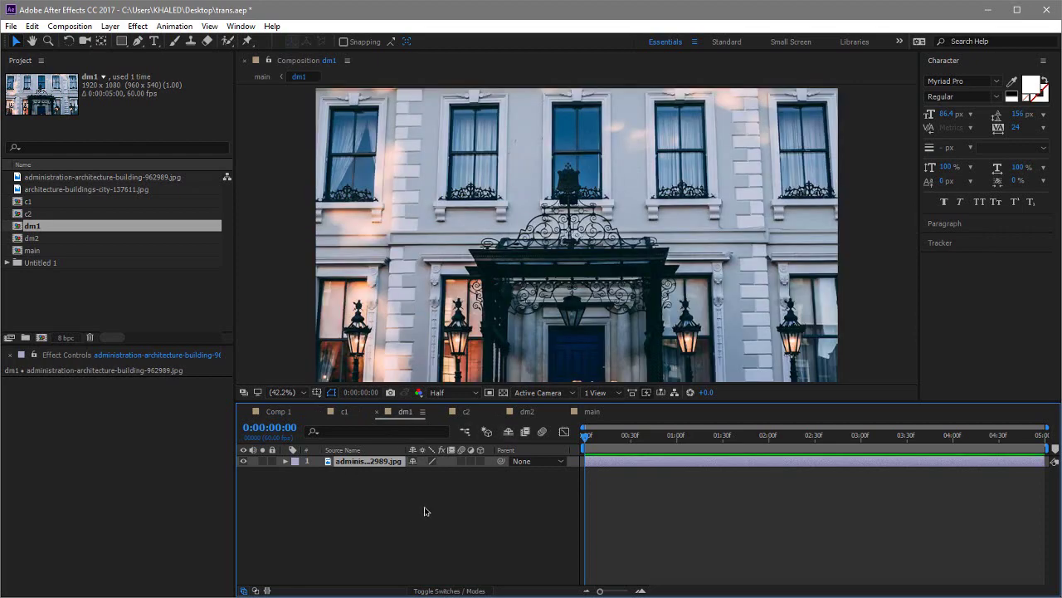
key("ctrl+alt+shift+g")
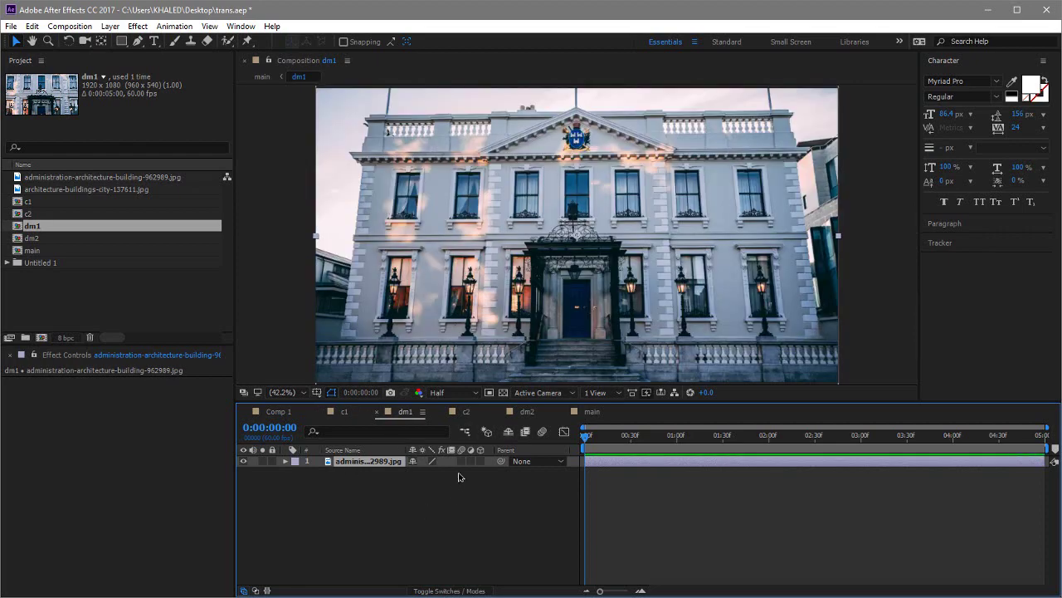
Fit the architecture-buildings-city image to the composition height in both c2 and dm2
left_click(466, 412)
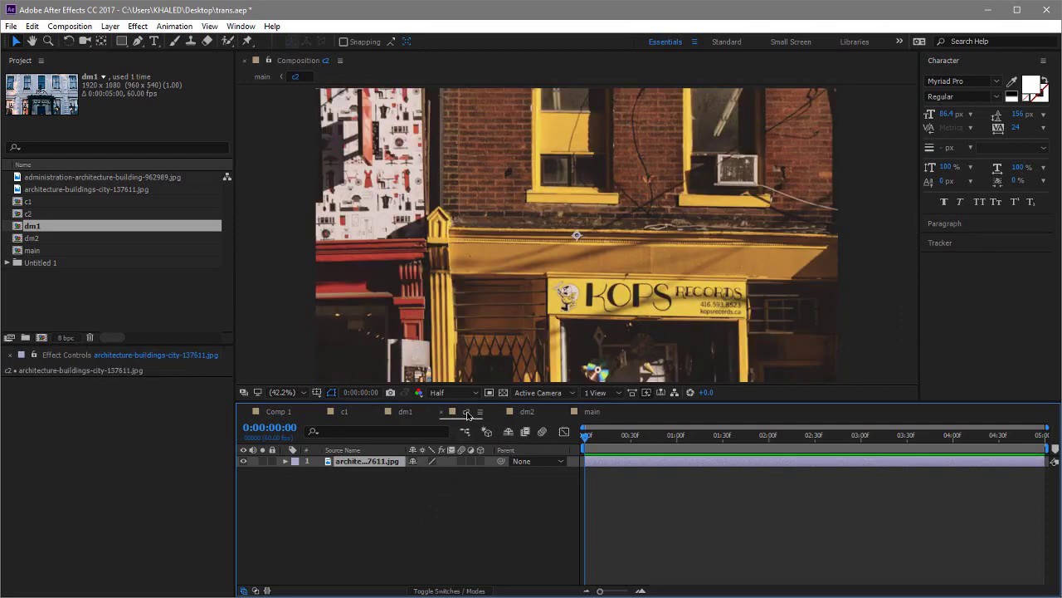
key("ctrl+alt+shift+g")
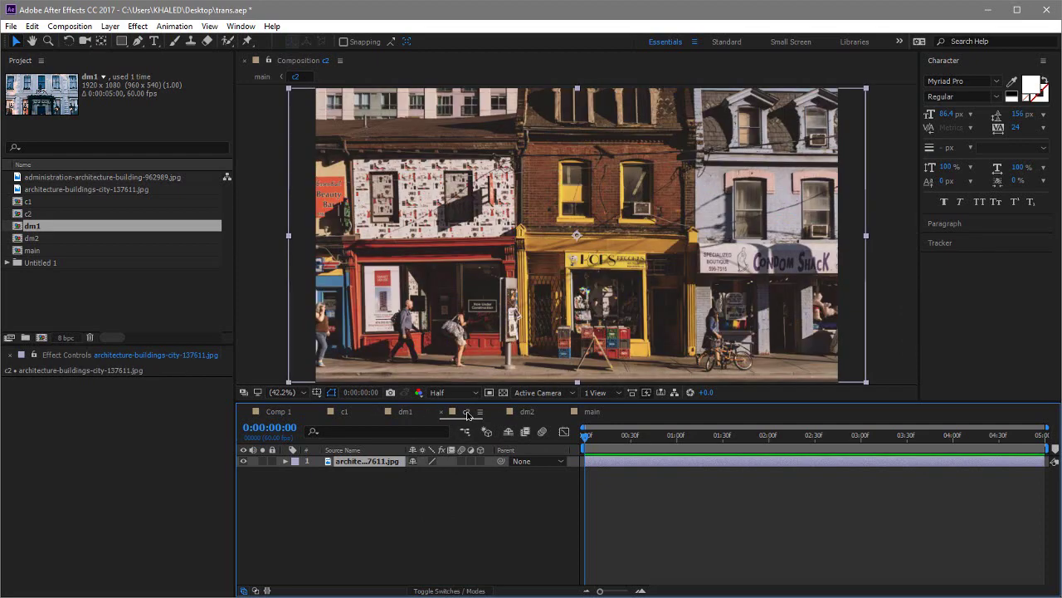
left_click(528, 412)
key("ctrl+alt+shift+g")
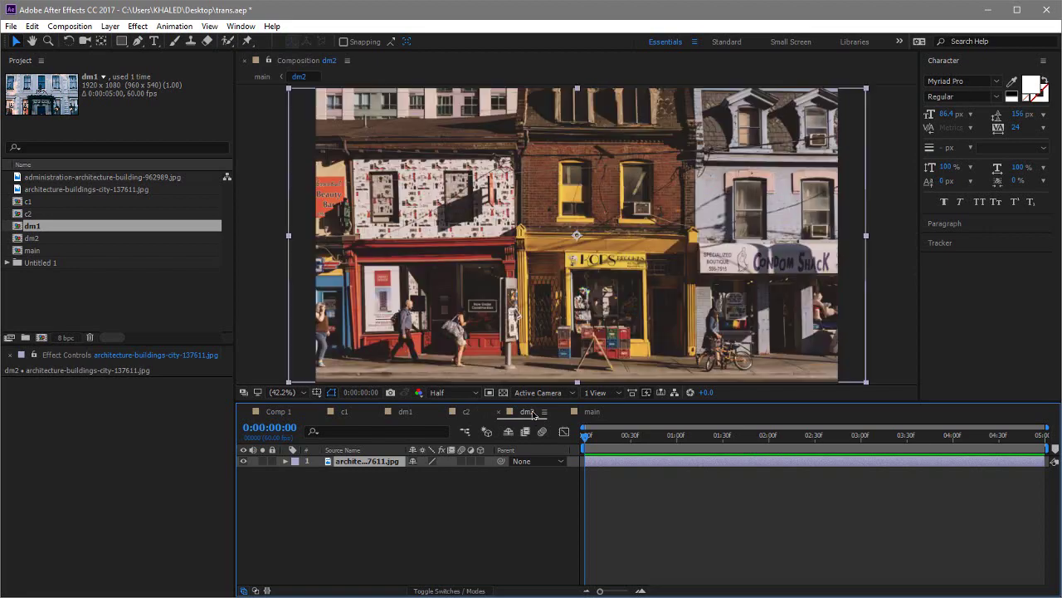
Close the old Comp 1 timeline and place the main timeline first among the open compositions
left_click(591, 412)
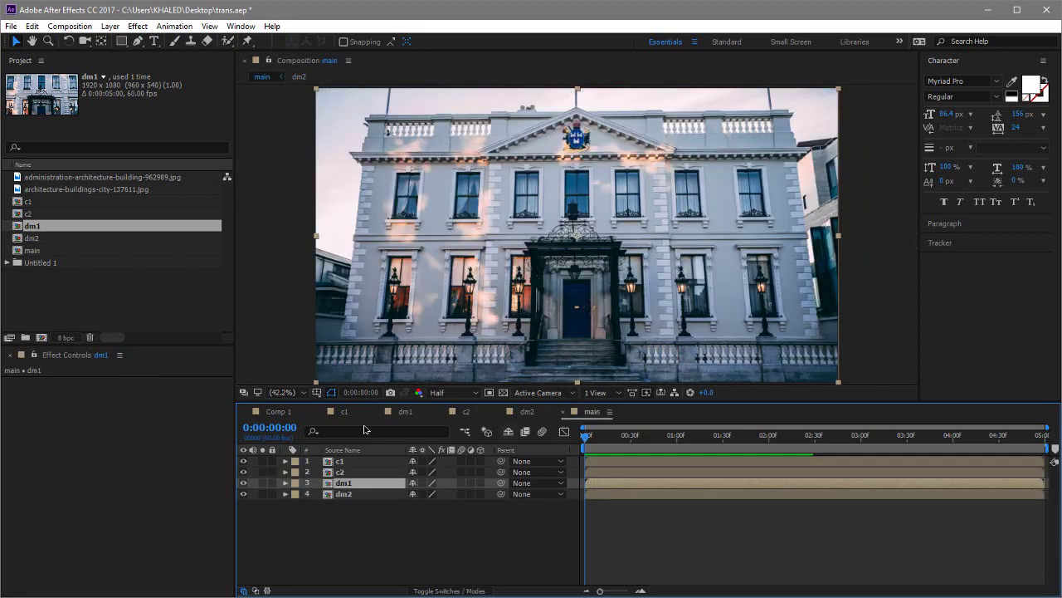
left_click(280, 413)
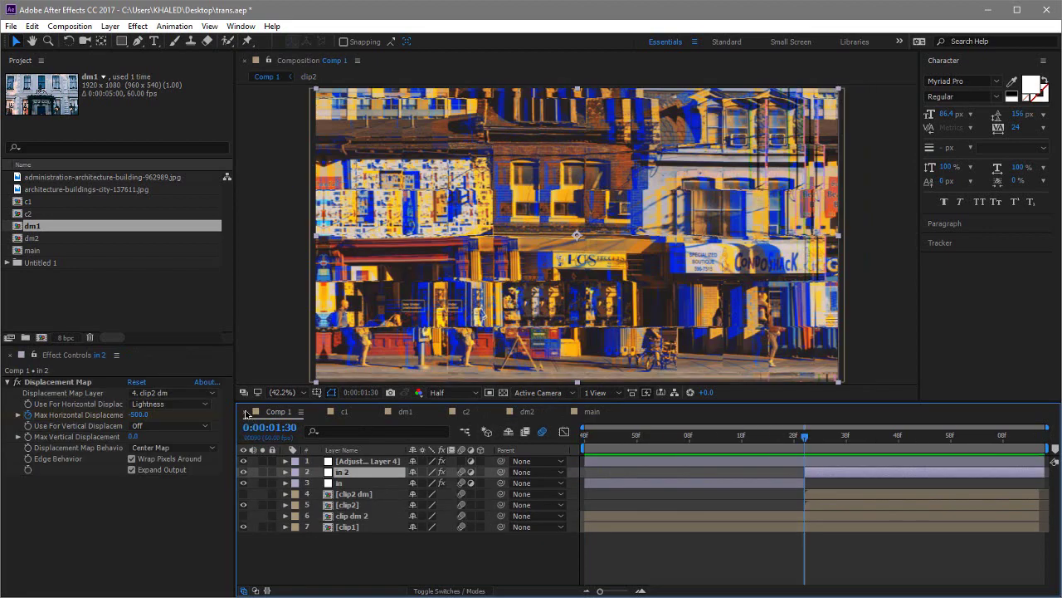
left_click(246, 413)
left_click(254, 412)
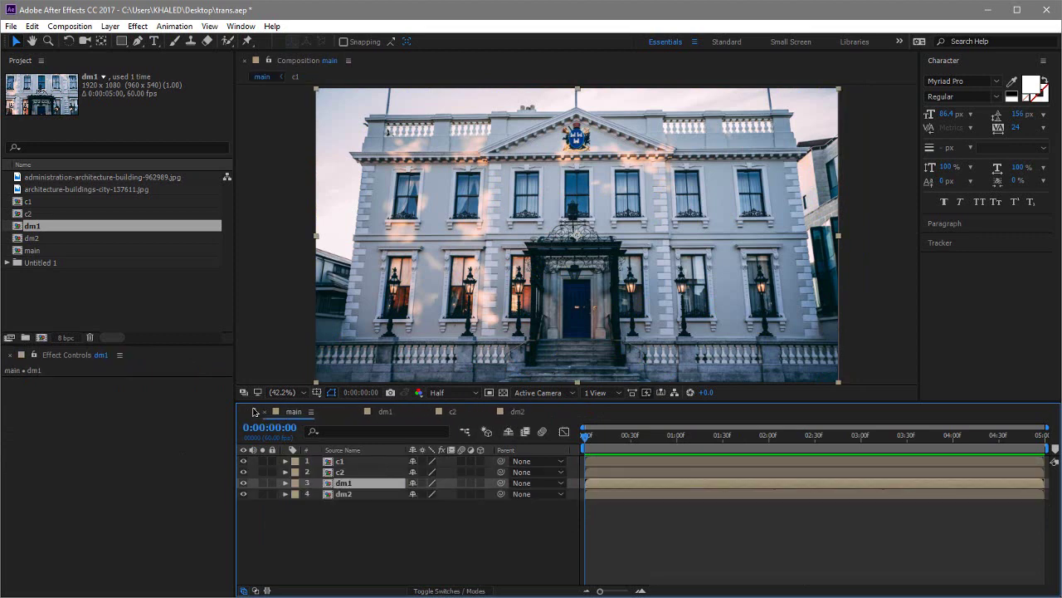
Reorder the layers of main from top to bottom as dm2, c2, dm1, c1, and hide dm1 and dm2
left_click(439, 550)
left_click(351, 480)
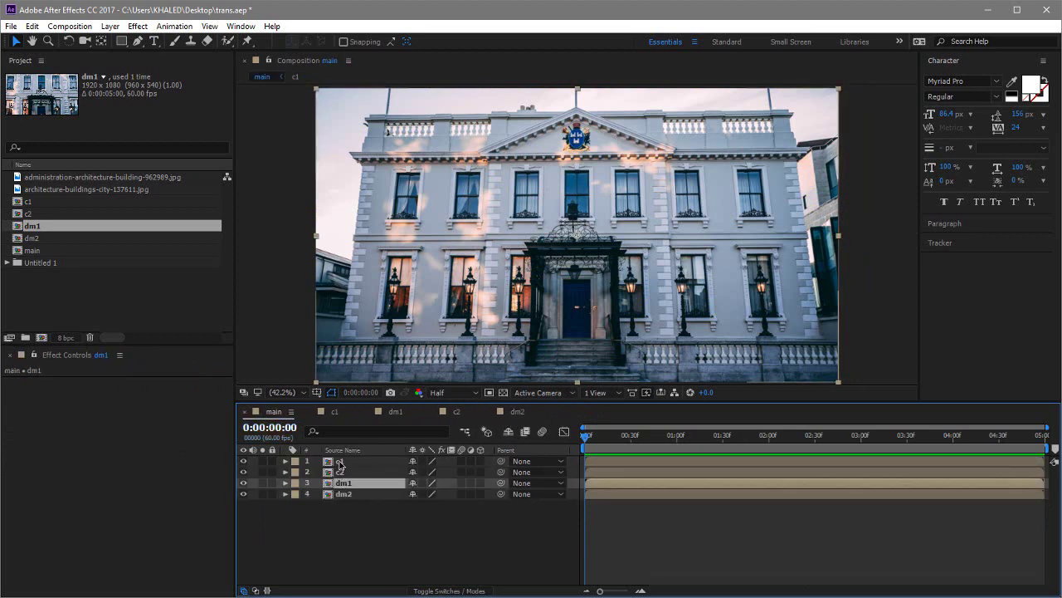
left_click_drag(339, 470, 340, 458)
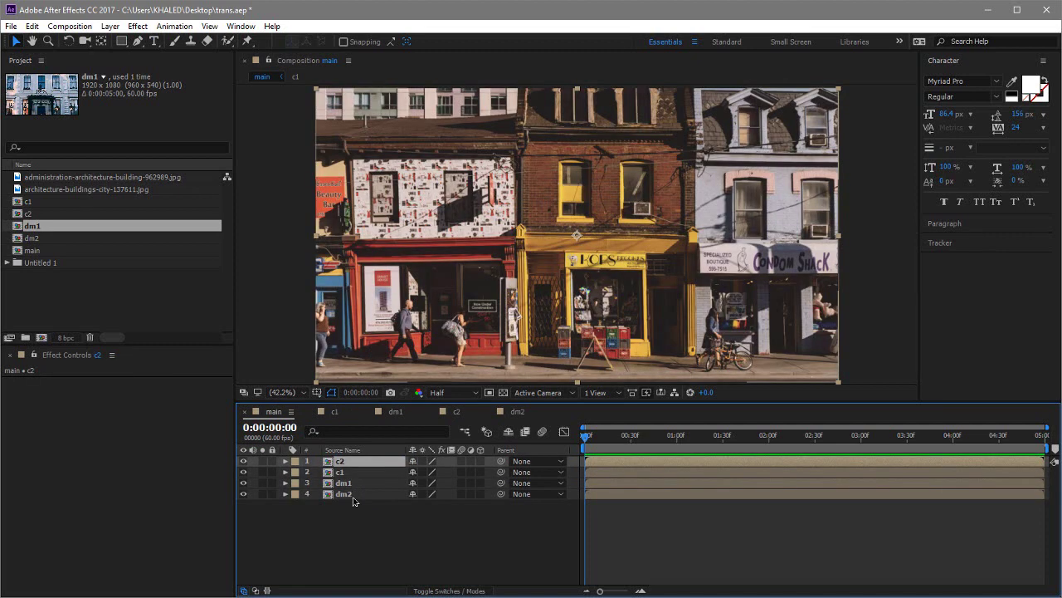
left_click(357, 495)
key("ctrl+shift+bracketright")
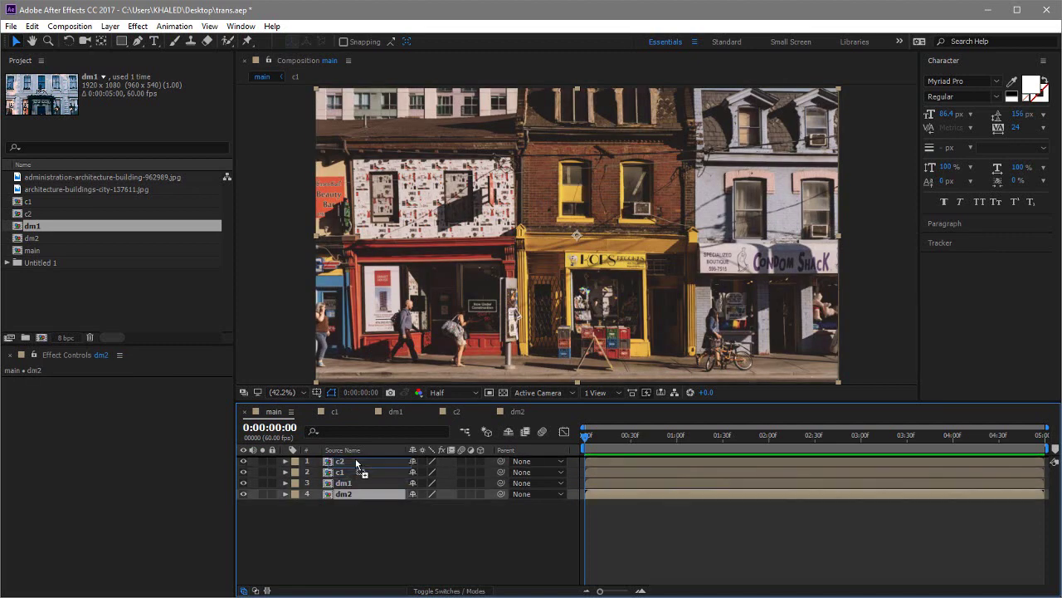
left_click_drag(344, 483, 353, 504)
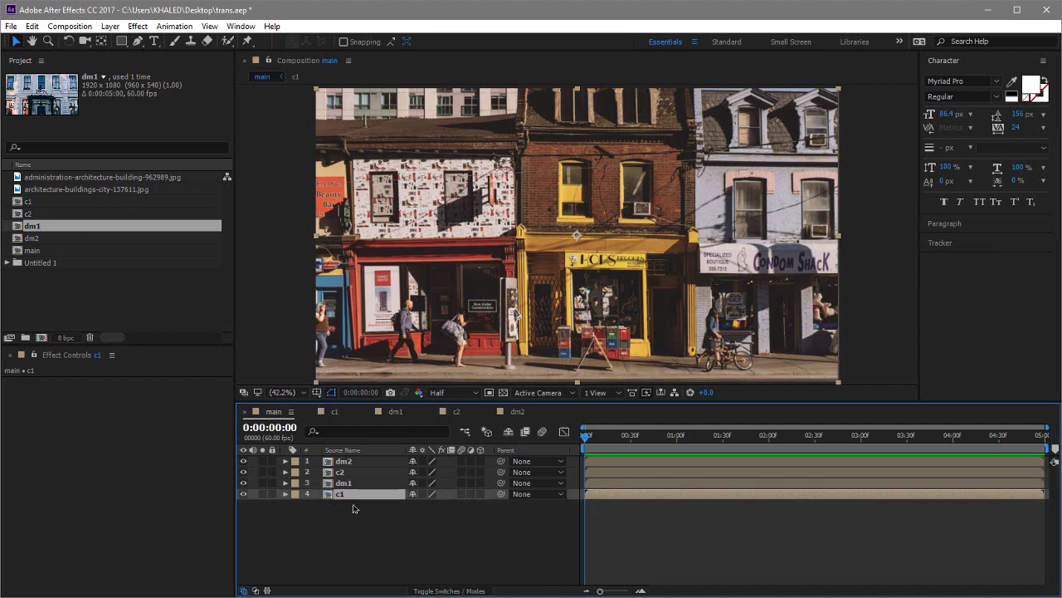
left_click(344, 485)
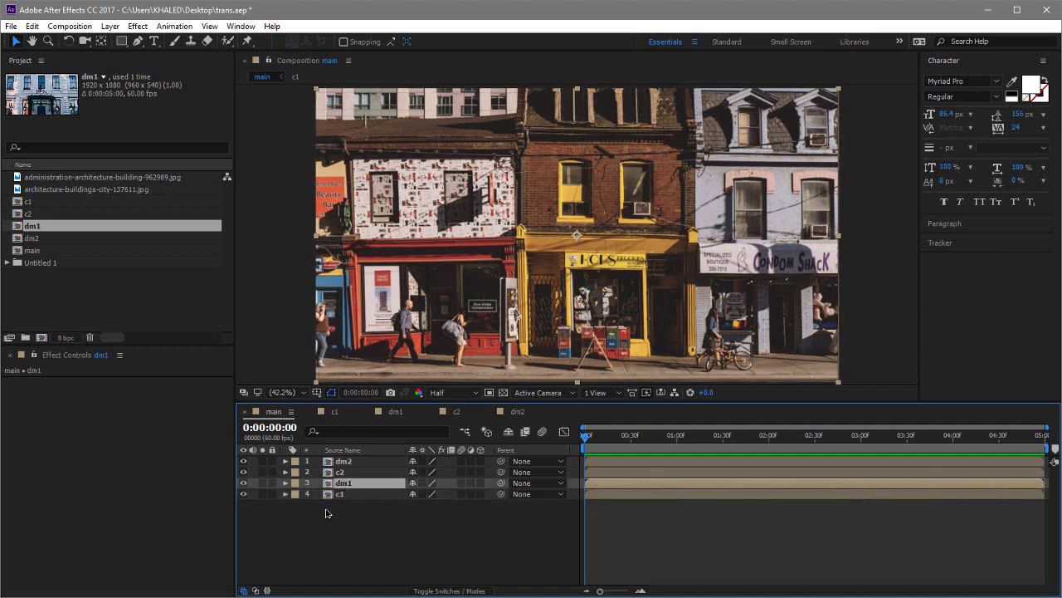
left_click(243, 482)
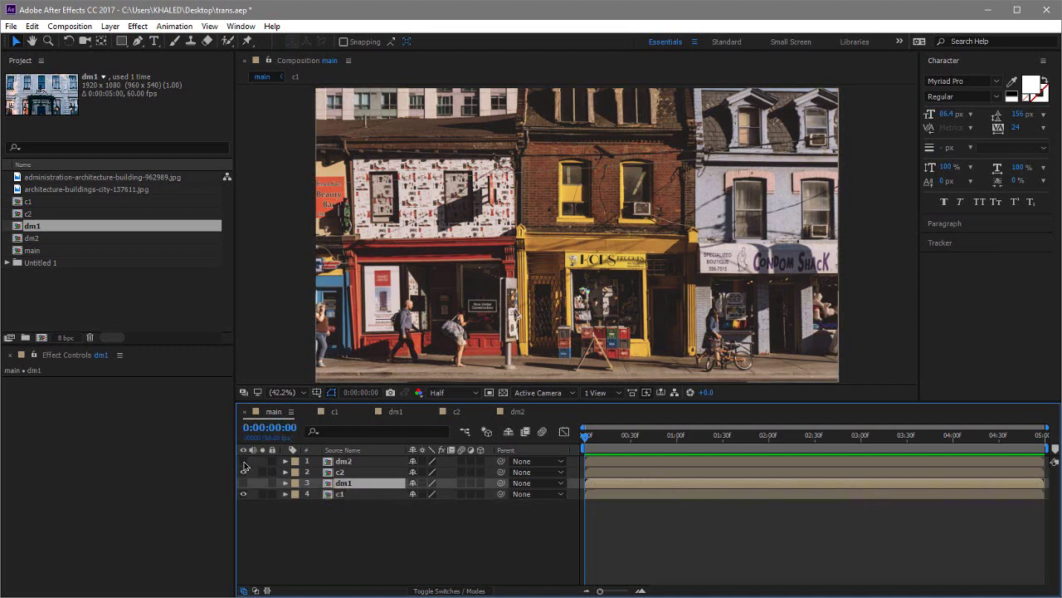
Open the dm1 composition and apply the Cell Pattern effect to its administration building image
double_click(341, 485)
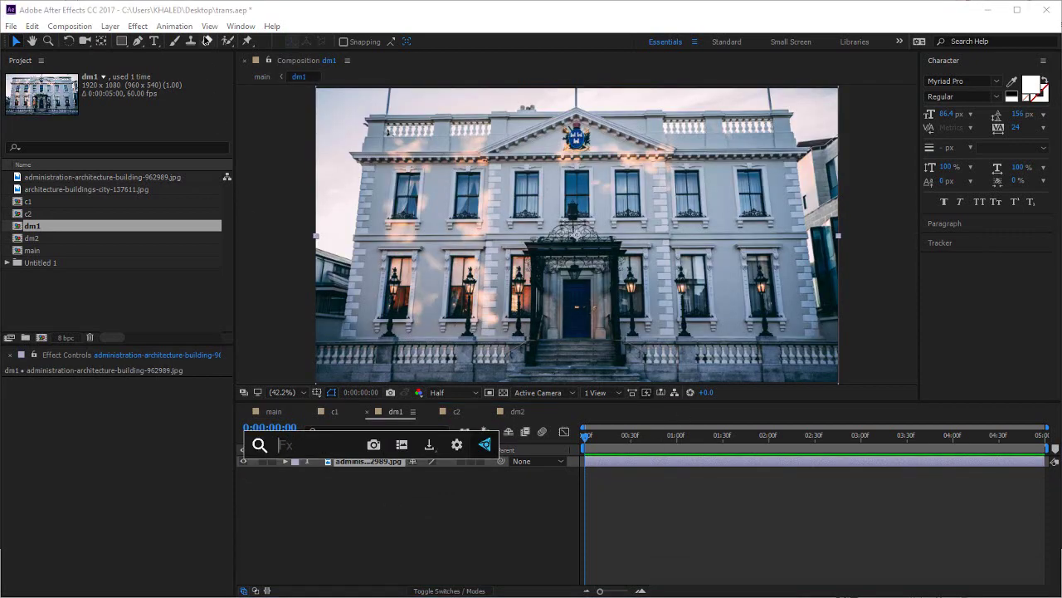
left_click(241, 26)
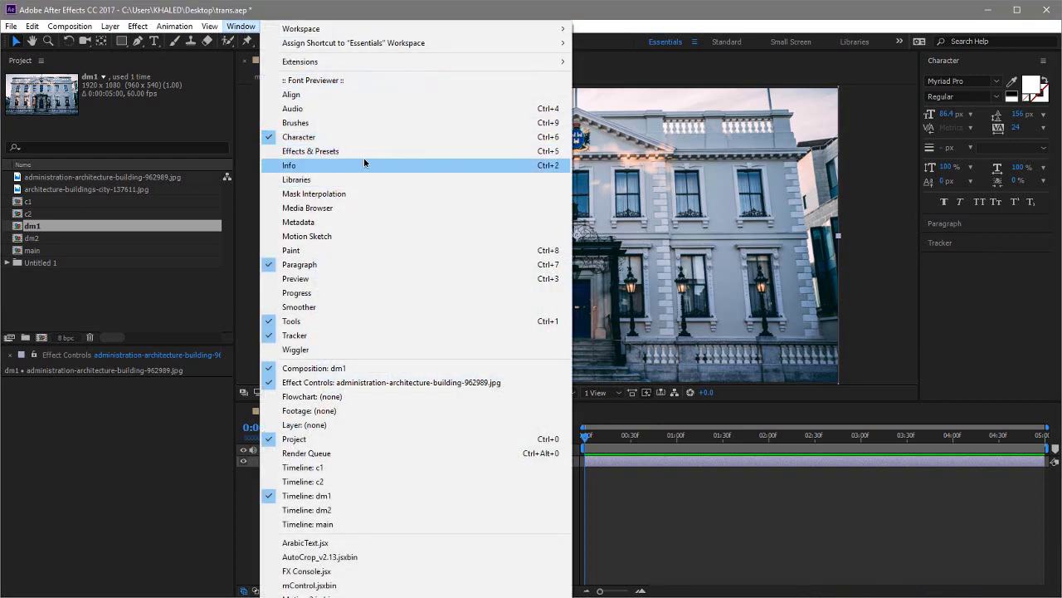
left_click(681, 509)
left_click(380, 463)
key("ctrl+space")
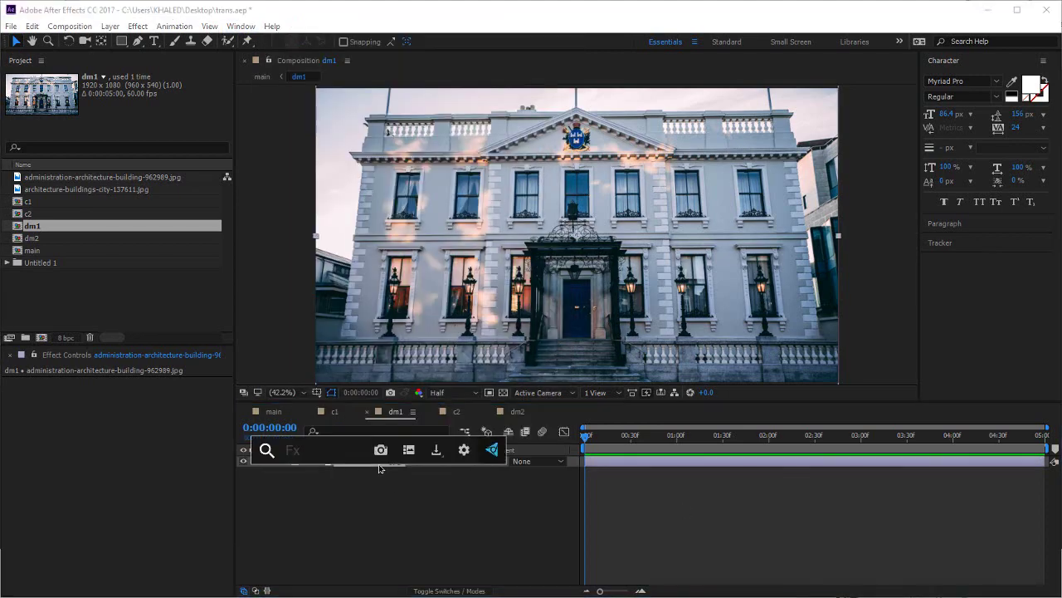
type("cell")
key("Return")
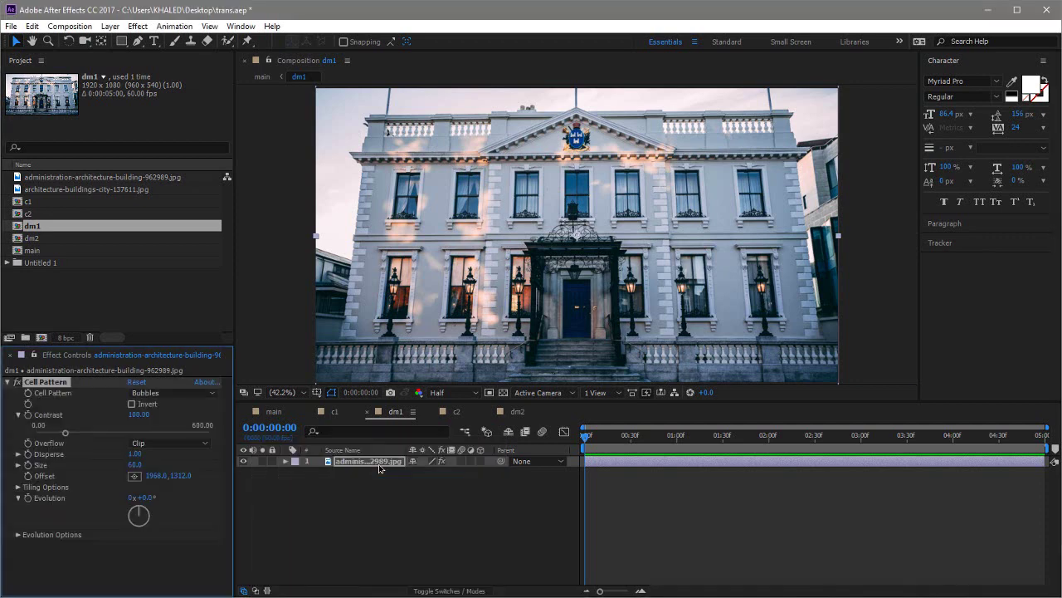
Configure dm1's Cell Pattern effect with the Crystallize HQ pattern, a Disperse of 0 and a Size of 150
left_click(171, 393)
left_click(185, 543)
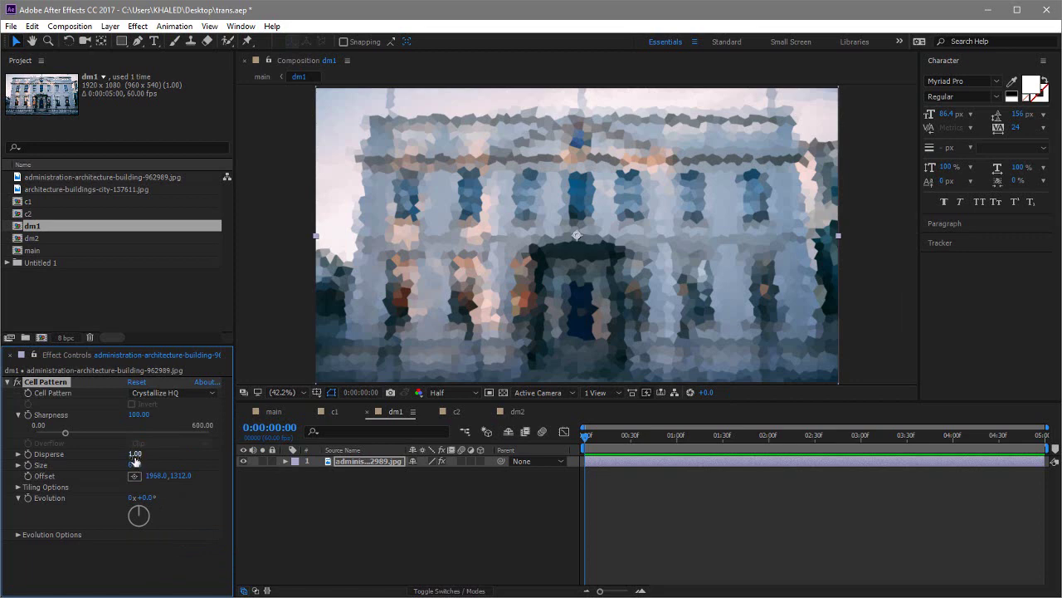
mouse_move(135, 454)
left_mouse_down()
mouse_move(124, 456)
mouse_move(143, 464)
left_mouse_up()
left_click(143, 464)
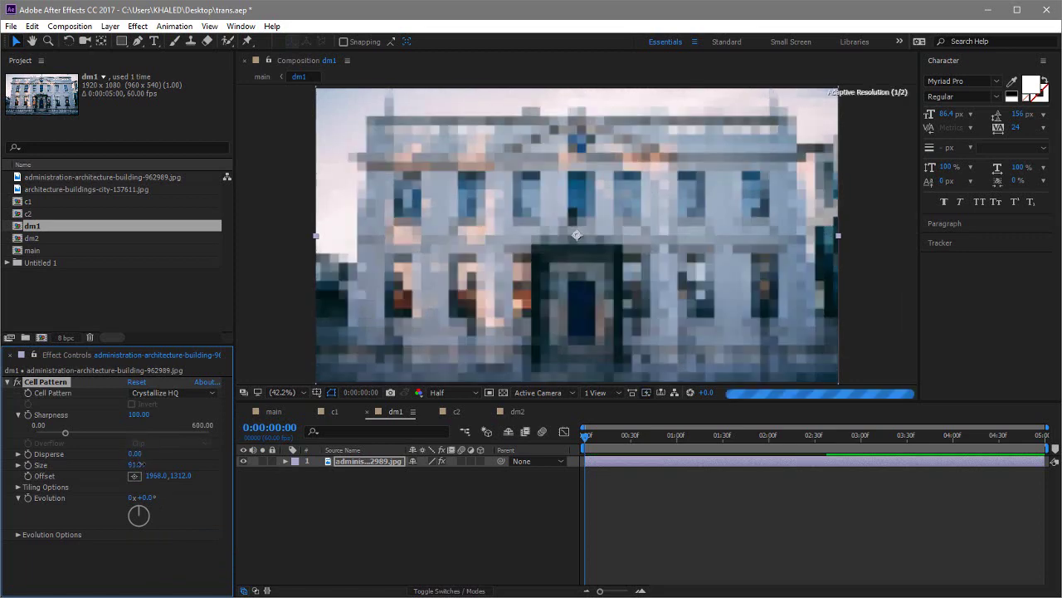
type("150")
key("Return")
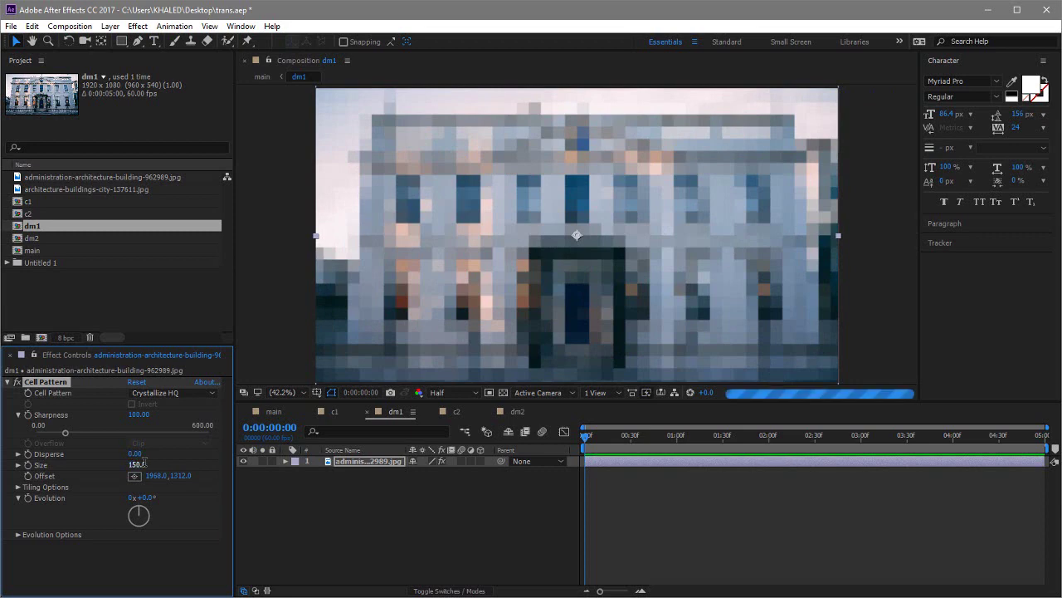
left_click(495, 569)
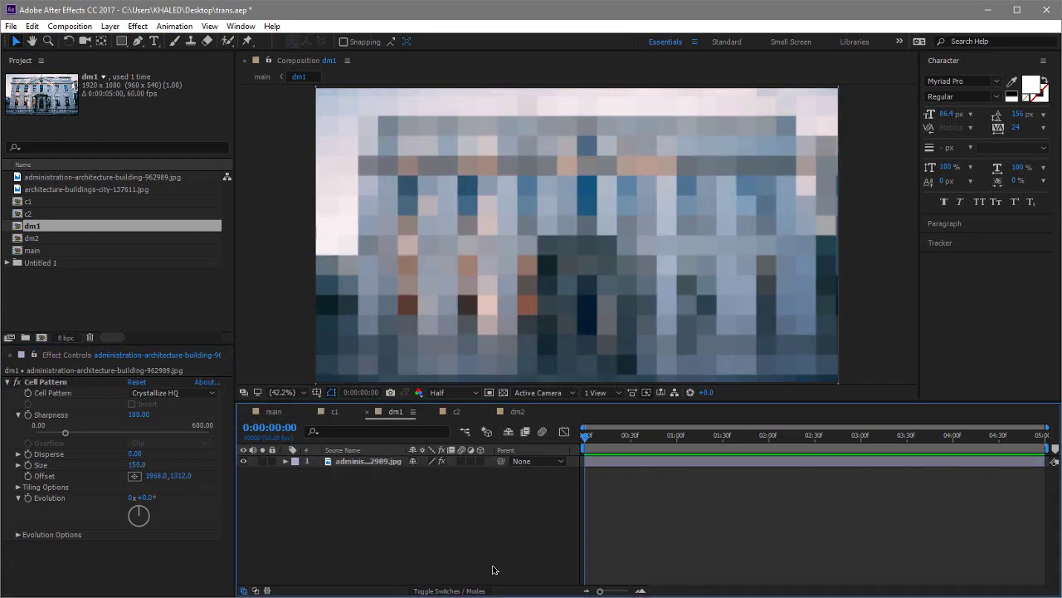
Copy the Cell Pattern effect from dm1 onto the architecture-buildings-city image in dm2
left_click(46, 381)
left_click(518, 411)
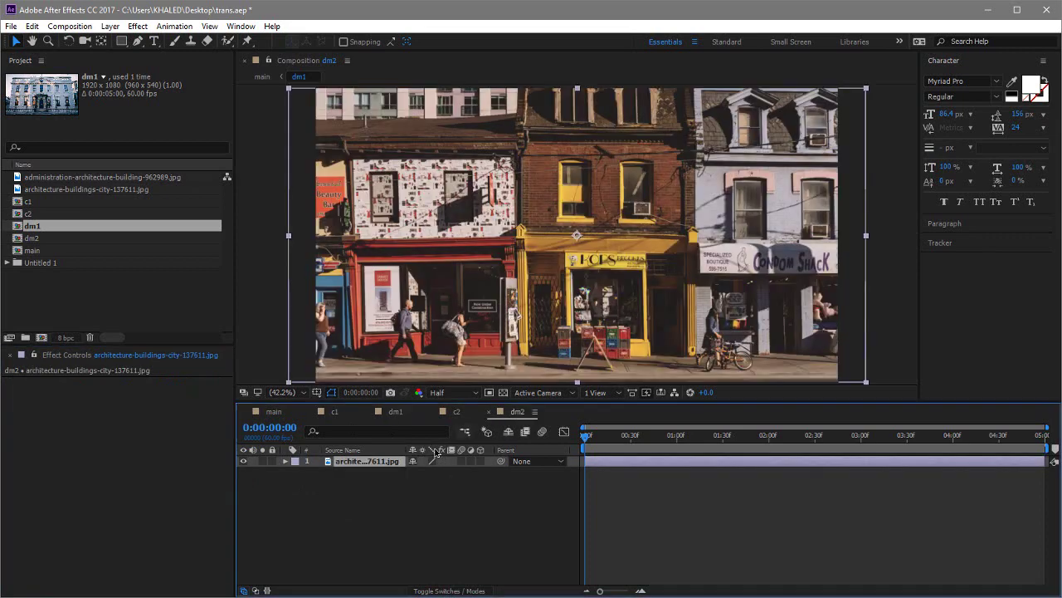
key("ctrl+v")
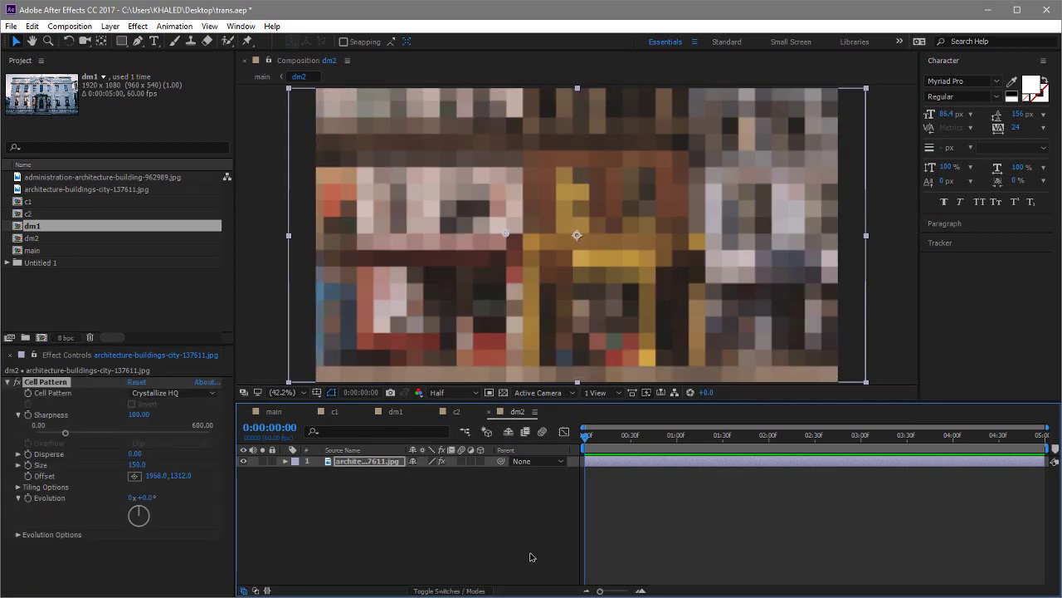
Add an adjustment layer above the other layers in main and move the current time to 0:00:01:30
left_click(269, 411)
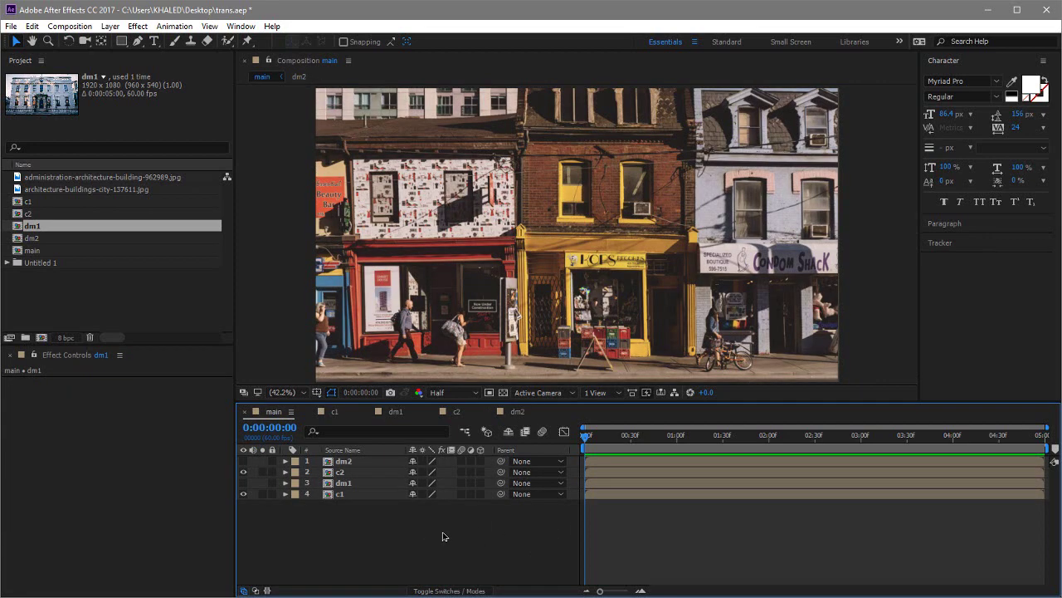
key("ctrl+alt+y")
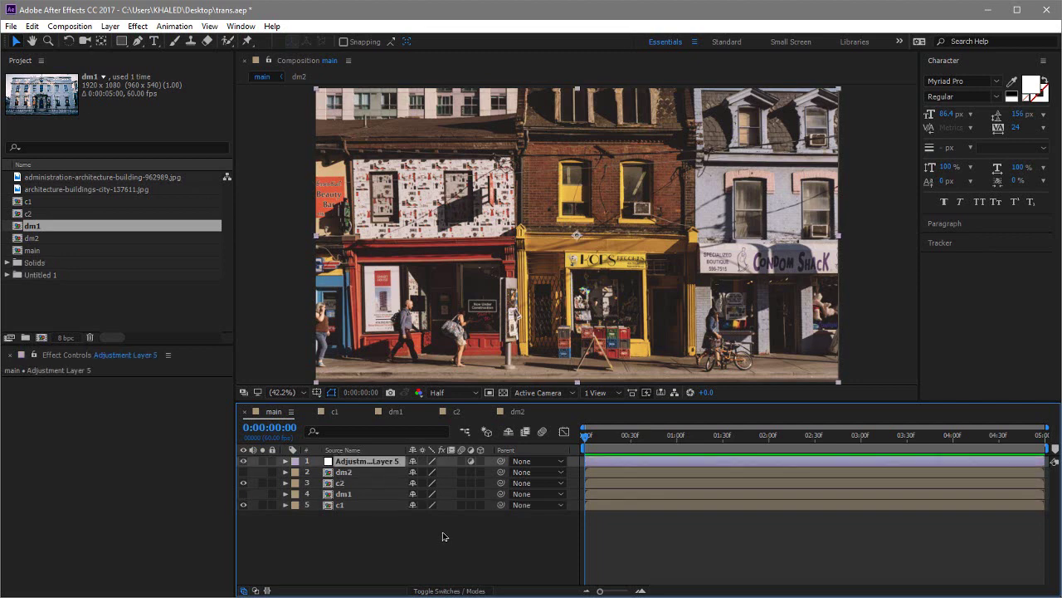
left_click(317, 529)
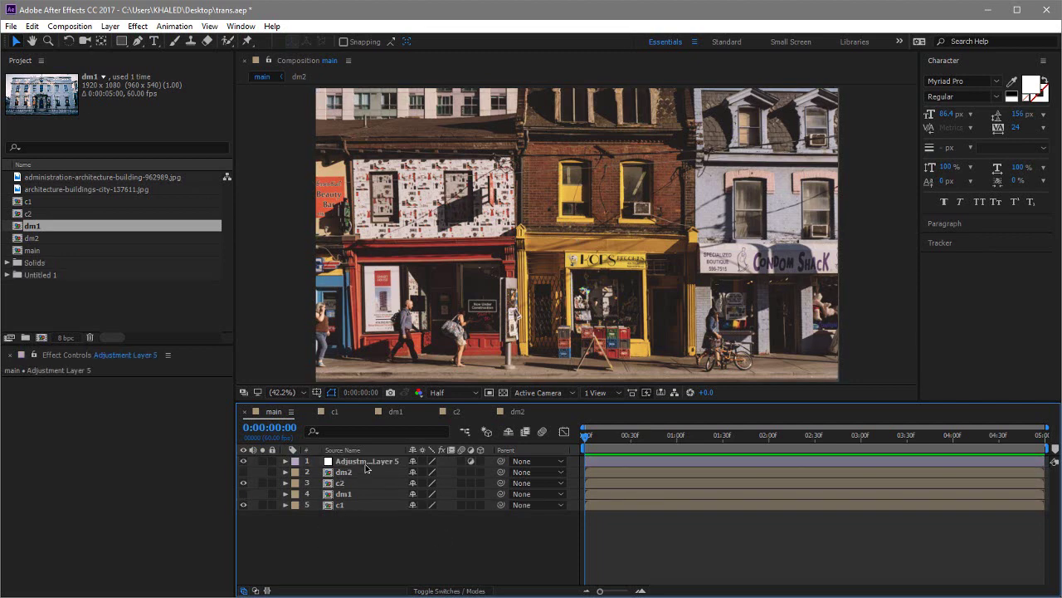
left_click(366, 462)
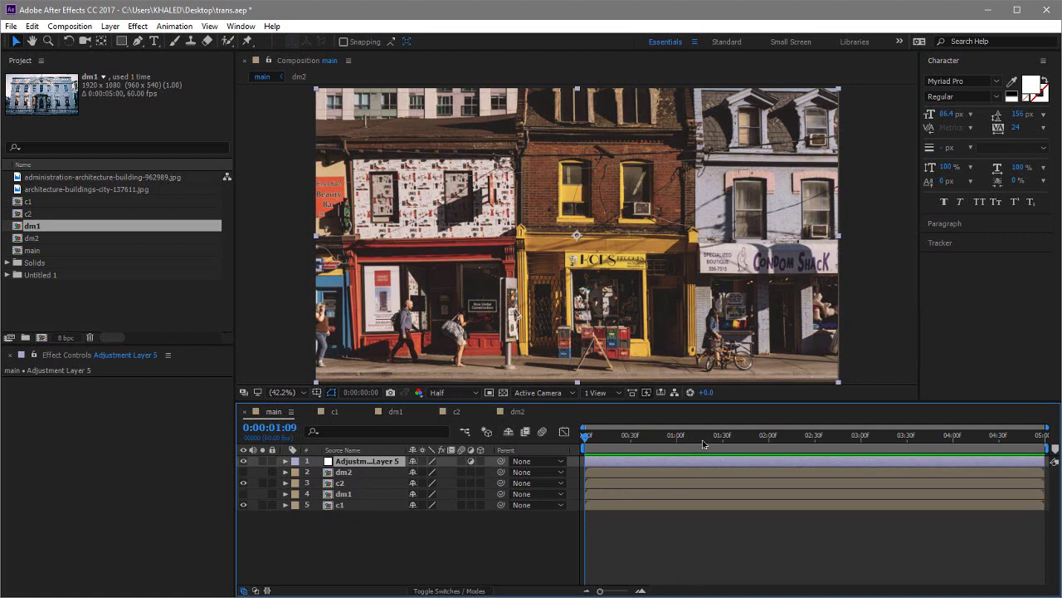
mouse_move(712, 444)
left_mouse_down()
mouse_move(736, 445)
mouse_move(724, 444)
left_mouse_up()
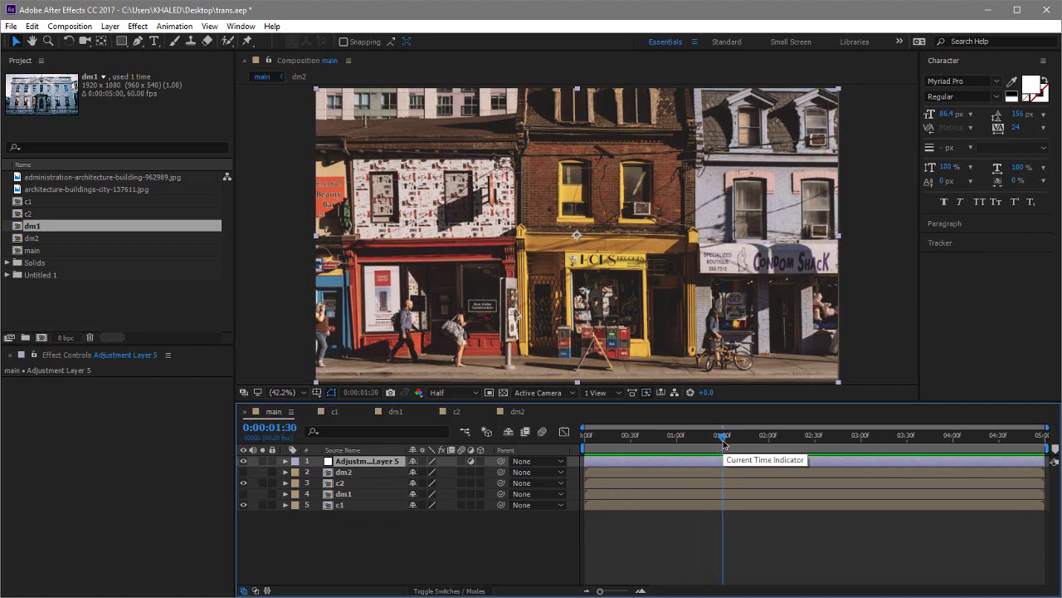
Try splitting the adjustment layer at 0:00:01:30 and undo the split
key("ctrl+shift+d")
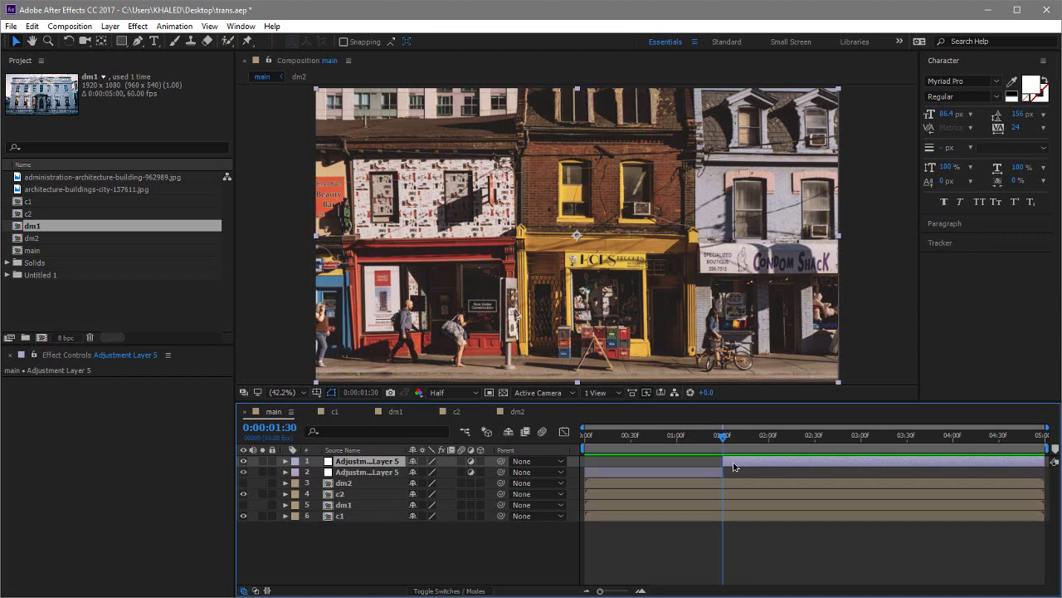
key("ctrl+z")
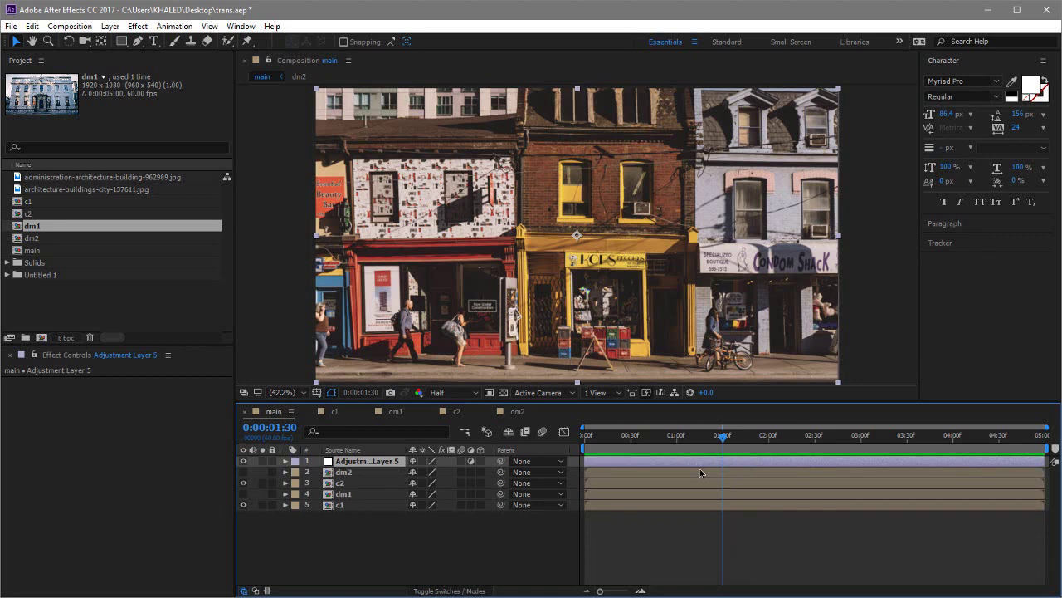
Apply the Displacement Map effect to the adjustment layer in main
key("ctrl+space")
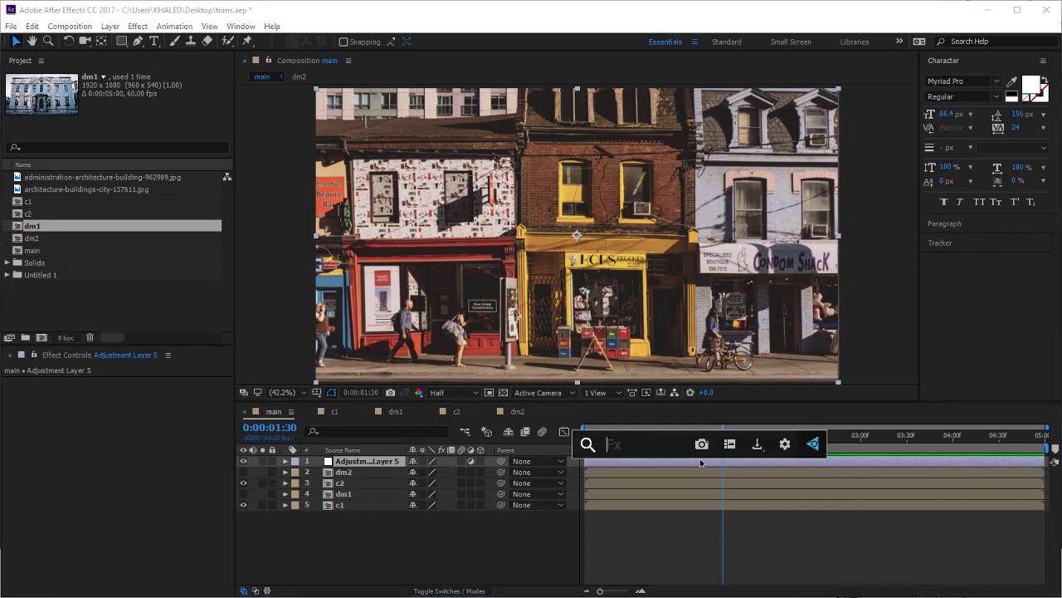
type("disp")
key("Return")
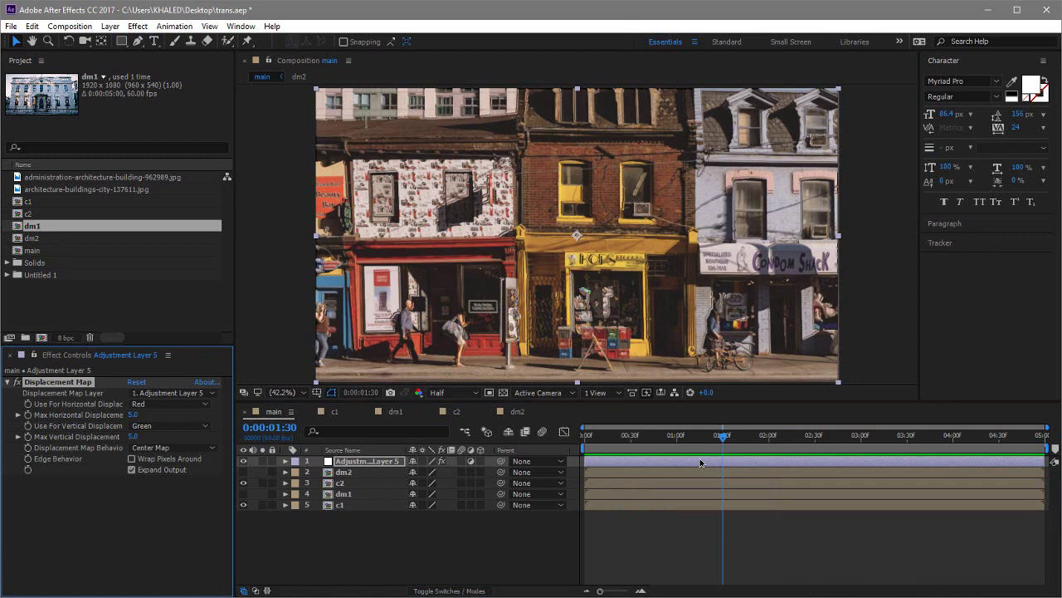
Set the Displacement Map's horizontal displacement source to Luminance and turn on Wrap Pixels Around
left_click(166, 403)
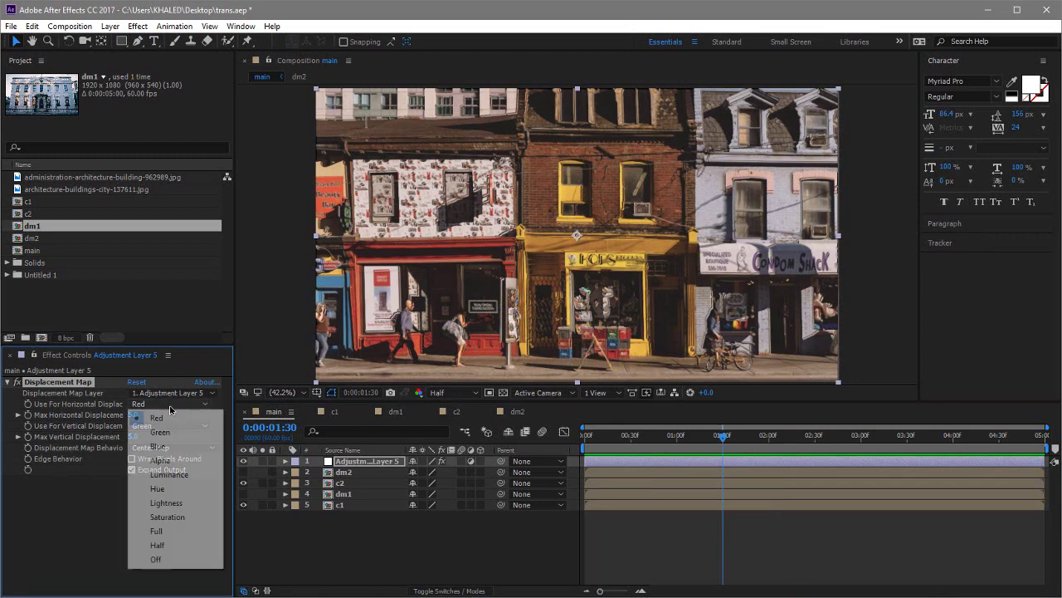
left_click(184, 475)
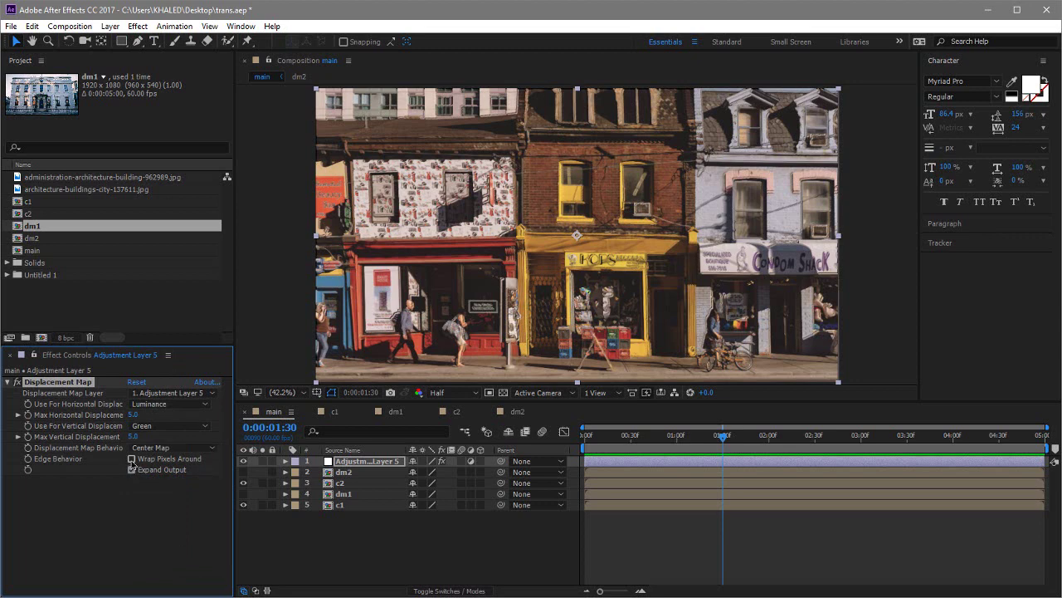
left_click(130, 459)
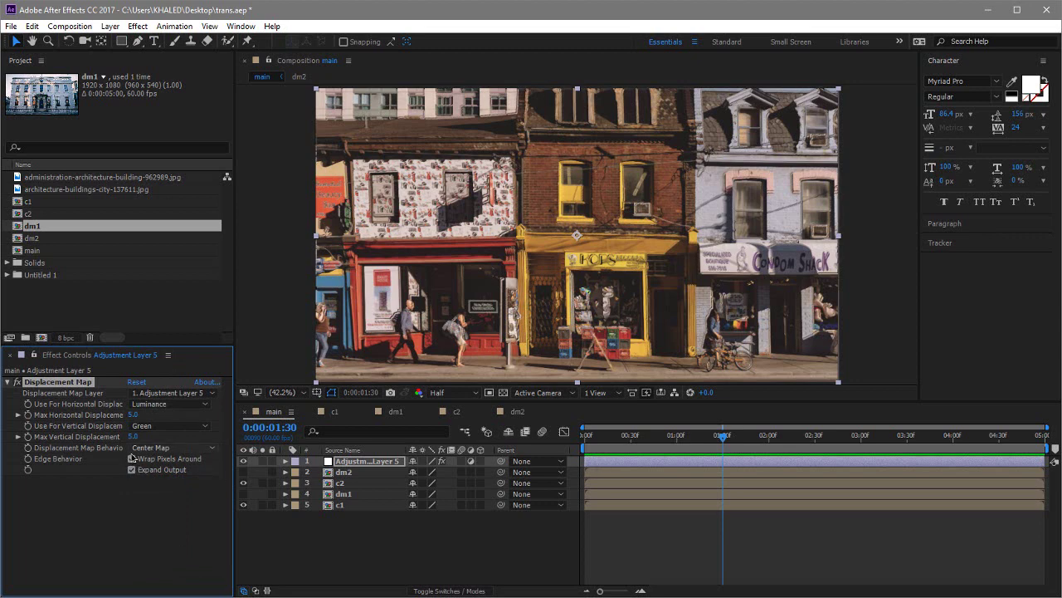
left_click(131, 459)
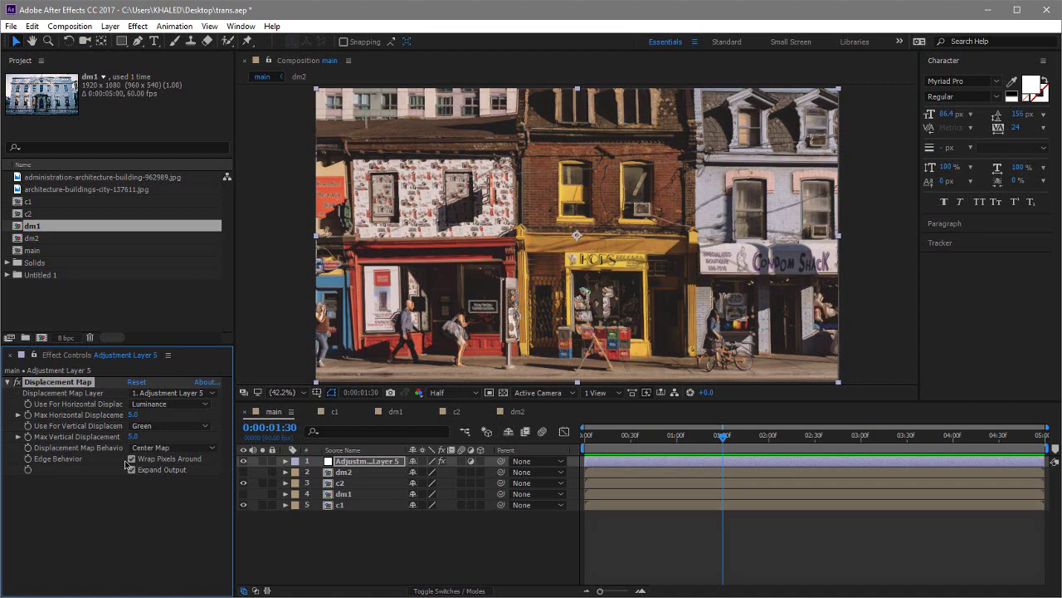
Use dm1 as the Displacement Map layer and raise the maximum horizontal displacement to 182
left_click(174, 394)
left_click(187, 468)
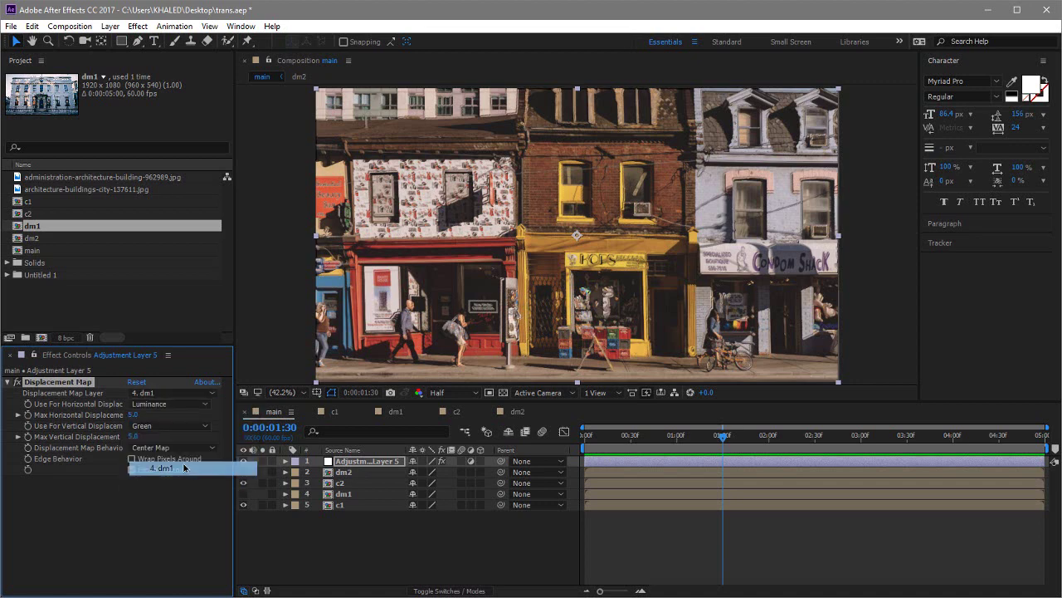
left_click_drag(186, 414, 212, 416)
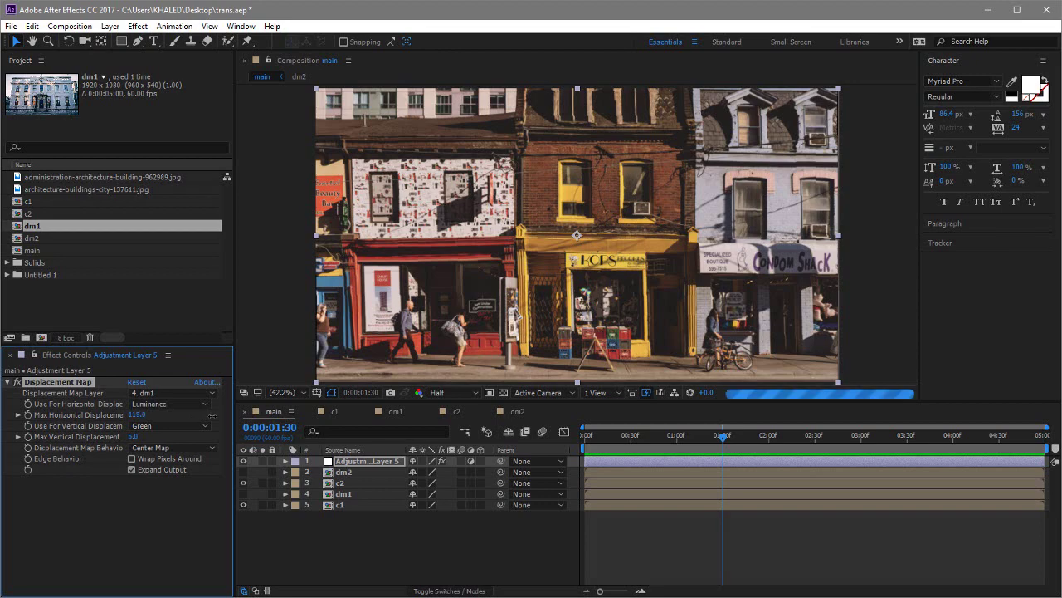
Set the Displacement Map's vertical displacement source to Off and turn on Wrap Pixels Around
left_click(170, 425)
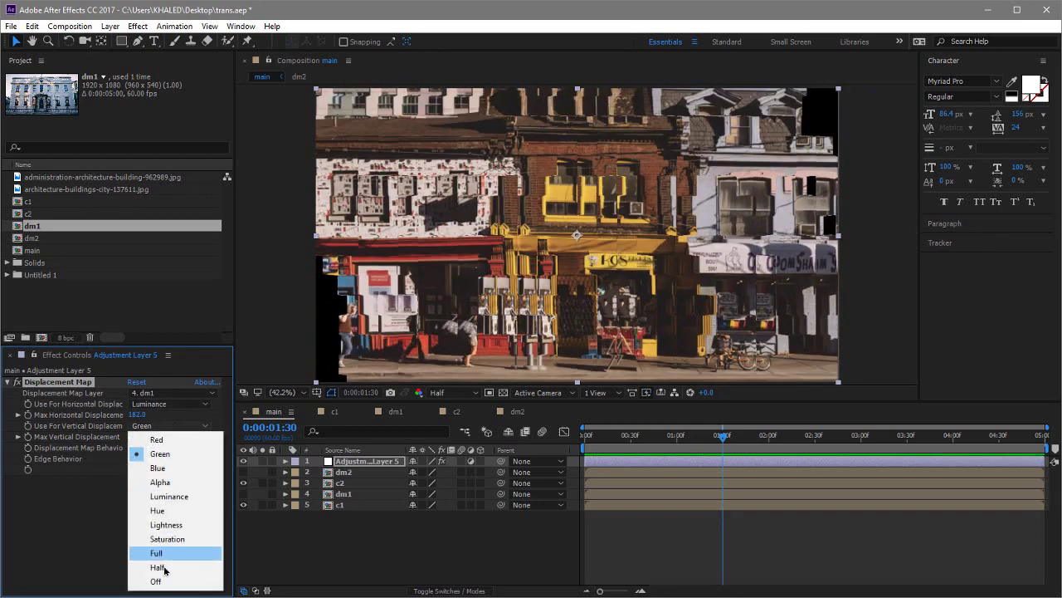
left_click(166, 580)
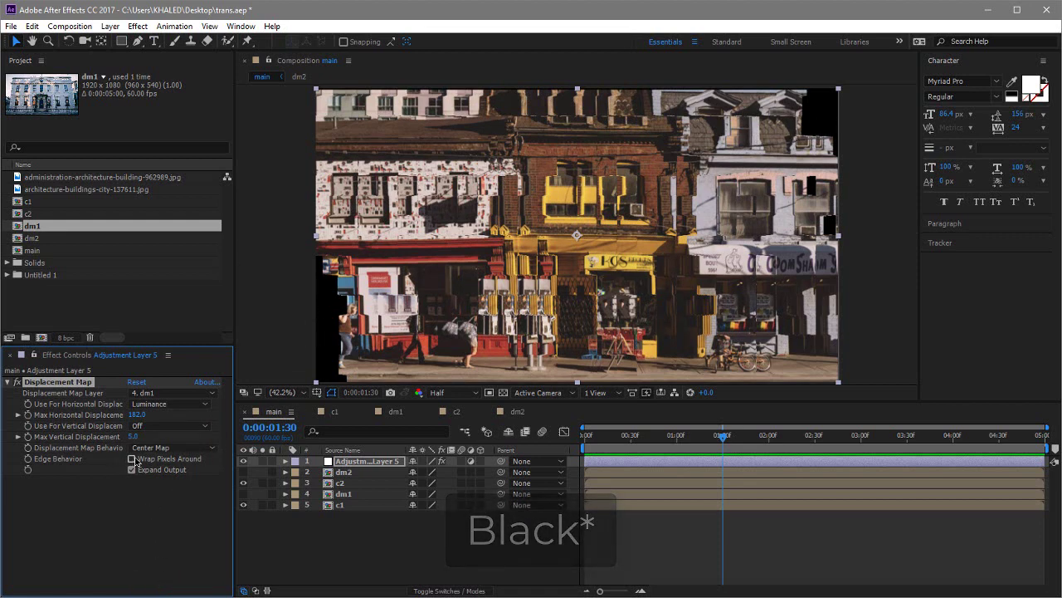
left_click(131, 459)
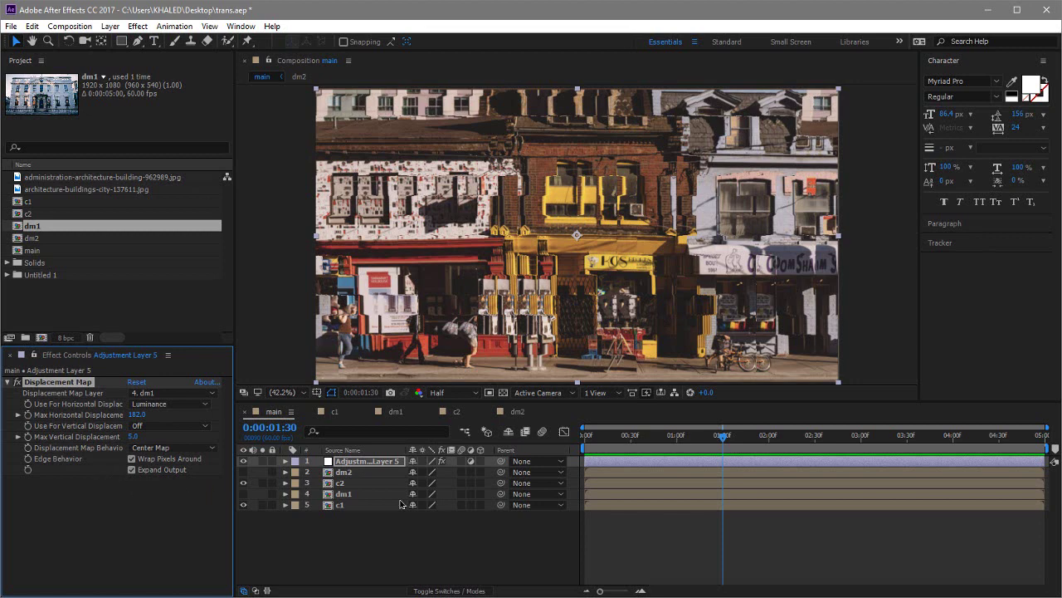
Split the adjustment layer at 0:00:01:30 and keyframe the first half's Max Horizontal Displacement at 500 at 0:00:01:29
left_click(349, 466)
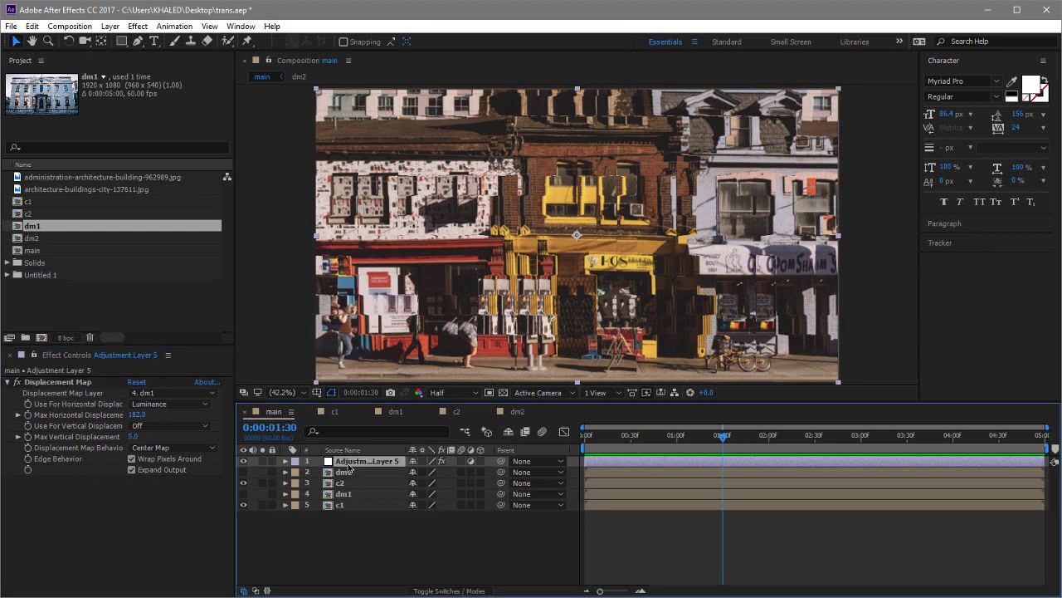
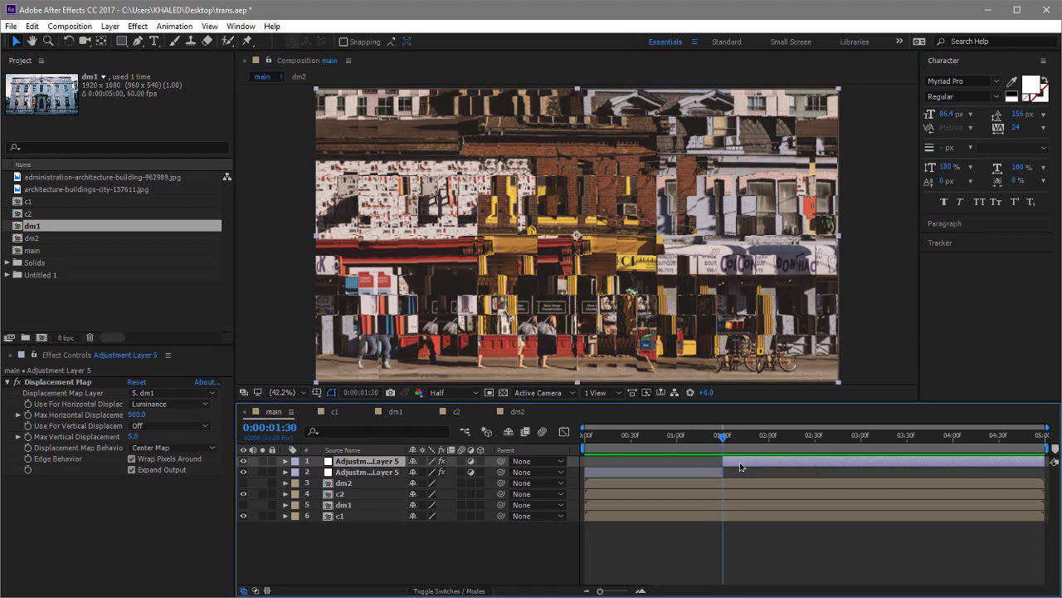
key("Page_Up")
left_click(715, 476)
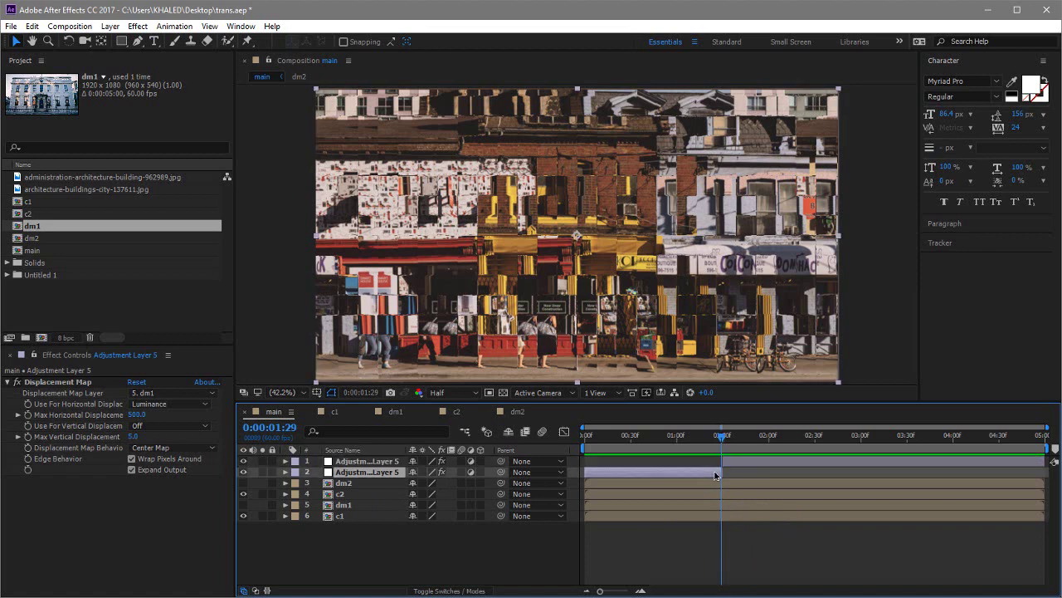
left_click(136, 414)
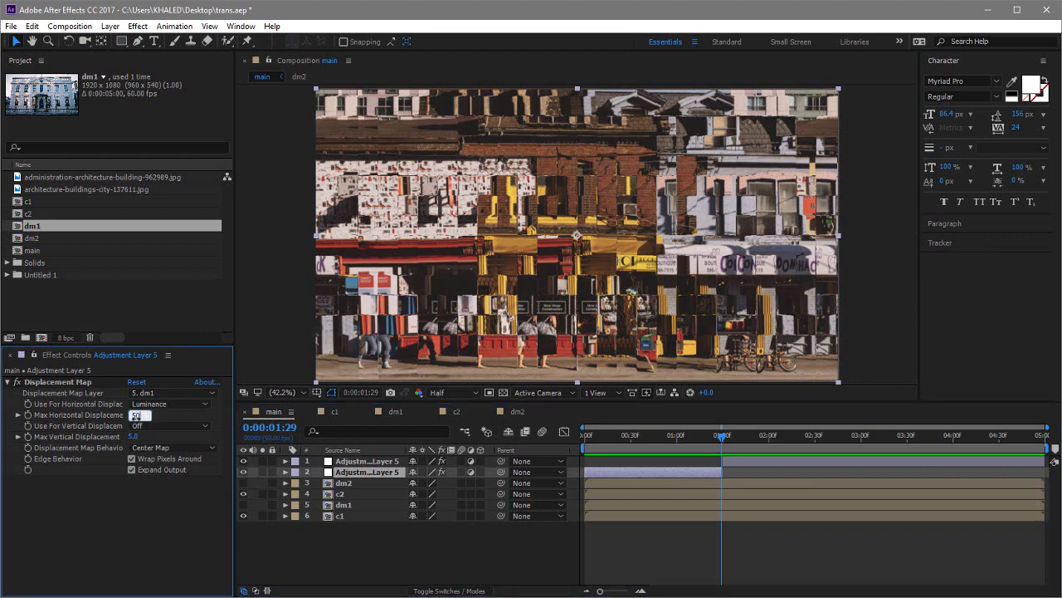
key("Return")
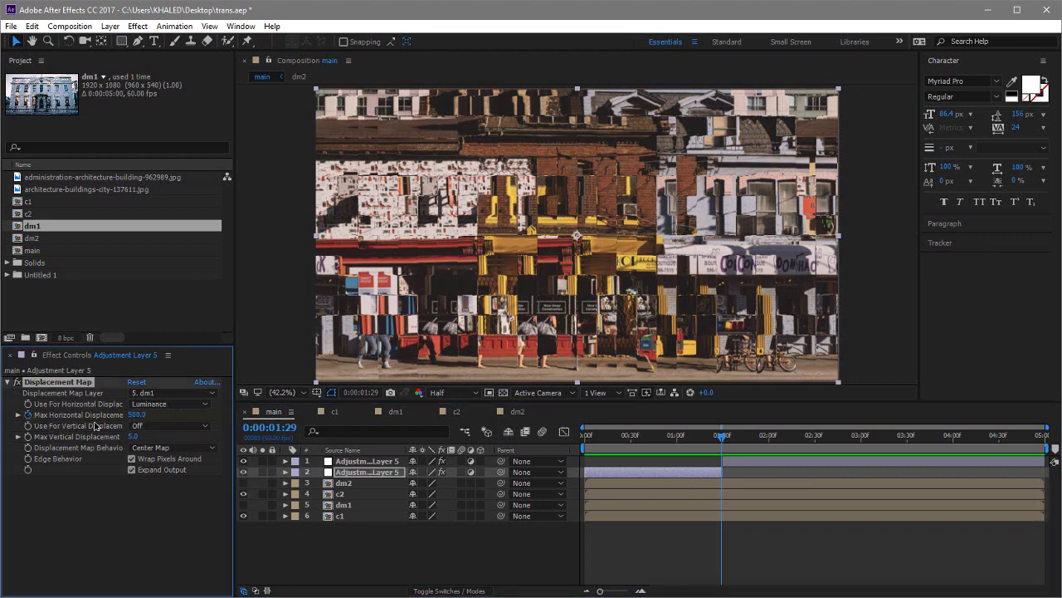
key("u")
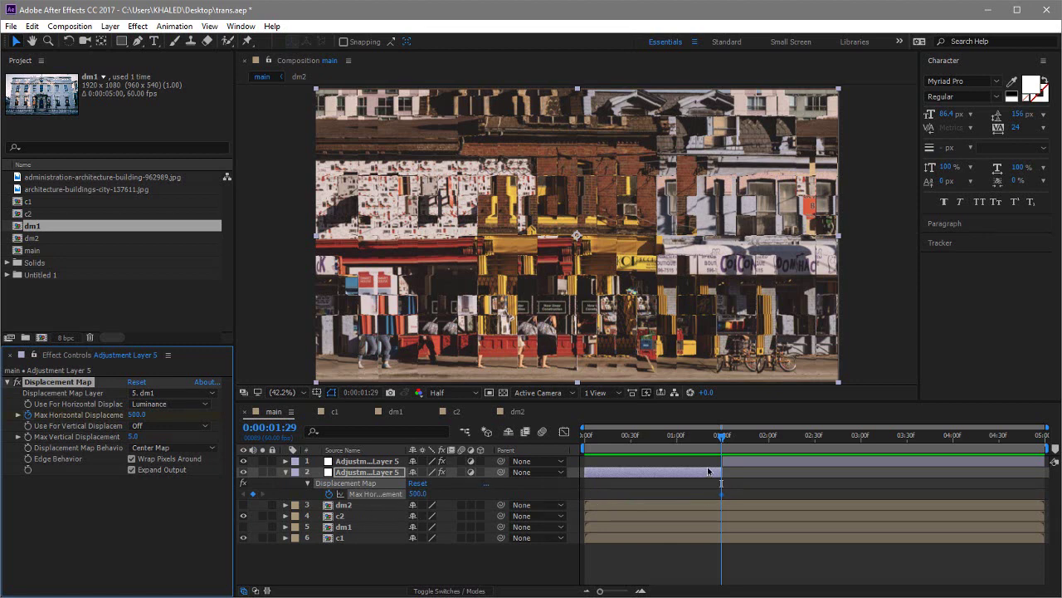
Keyframe the first adjustment layer half's Max Horizontal Displacement at 0 at 0:00:00:49
key("shift+Page_Up")
key("shift+Page_Up")
key("shift+Page_Up")
key("shift+Page_Up")
left_click(419, 494)
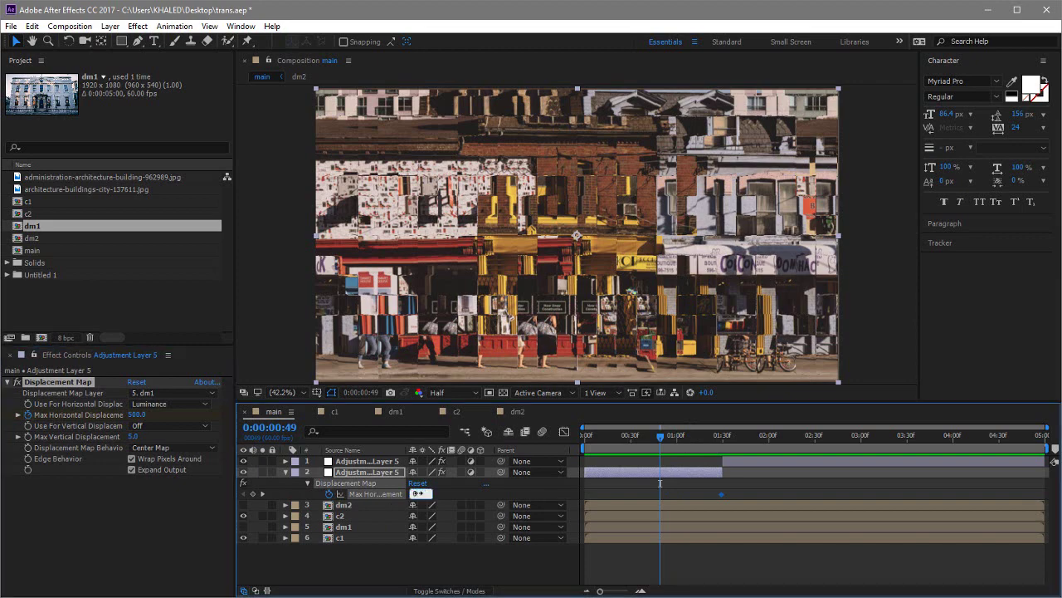
type("0")
key("Return")
At 0:00:01:30, keyframe the second adjustment layer half's Max Horizontal Displacement at 500 and use dm2 as its displacement map layer
left_click_drag(664, 442, 722, 469)
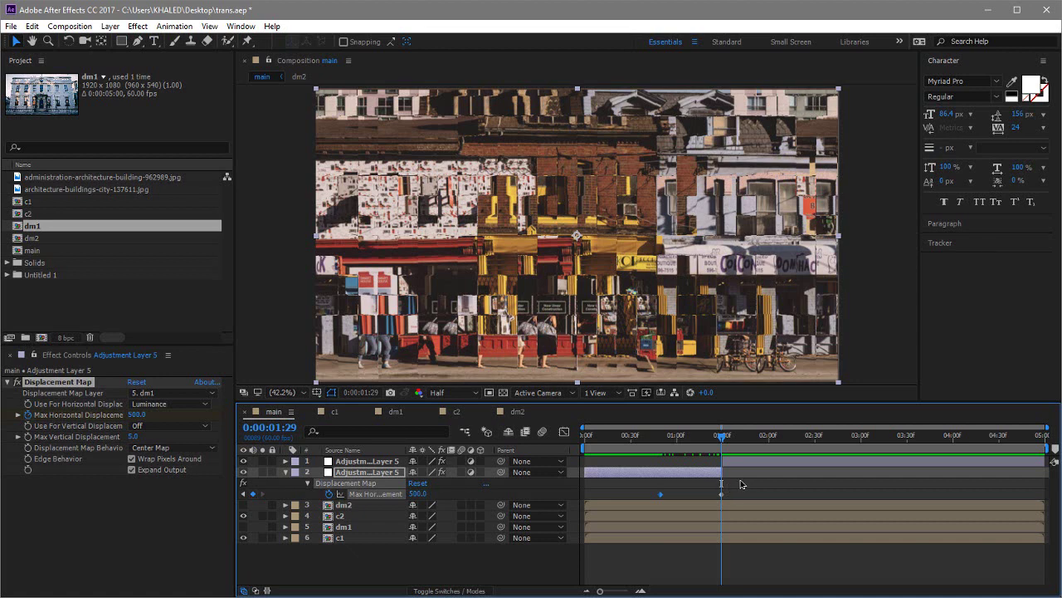
key("Page_Down")
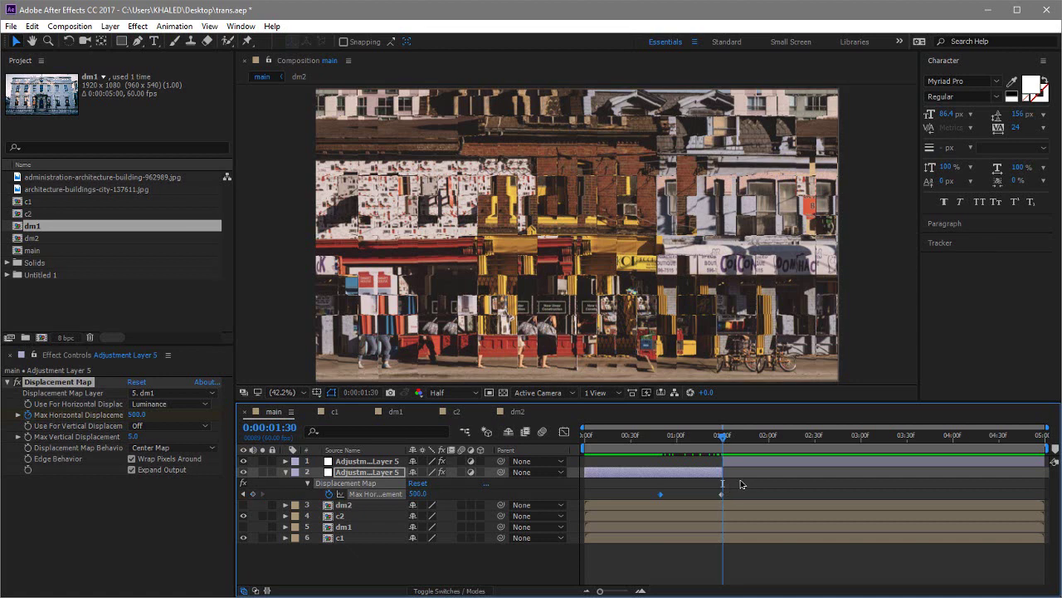
left_click(741, 462)
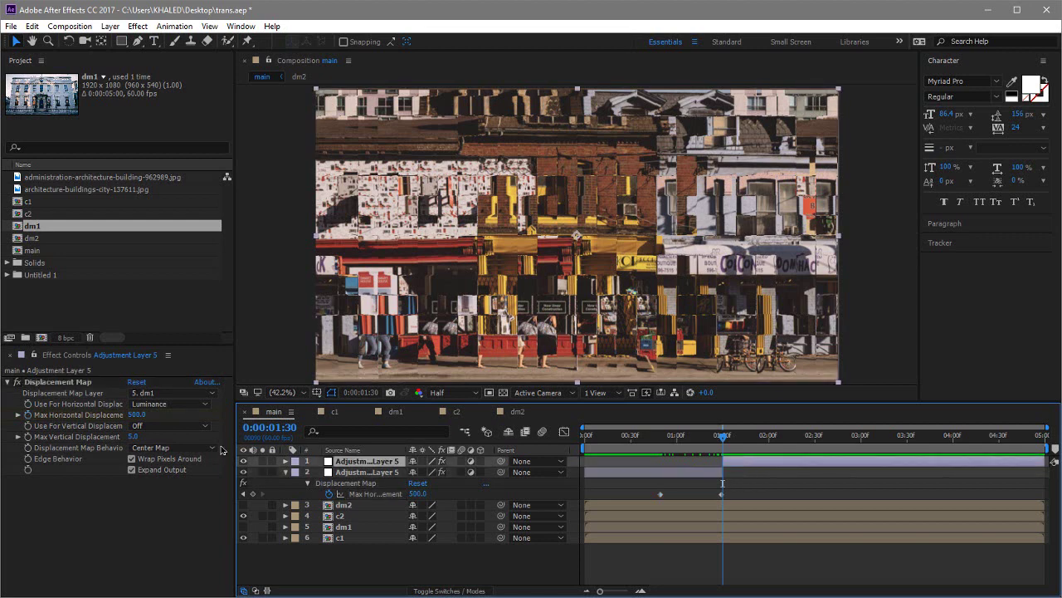
left_click(137, 414)
left_click(170, 393)
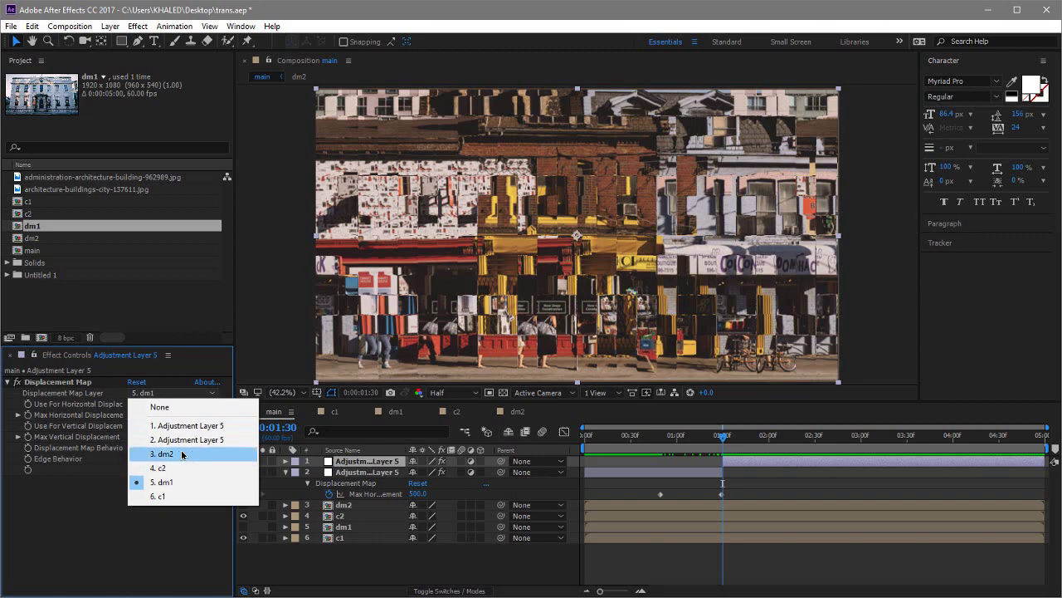
left_click(183, 453)
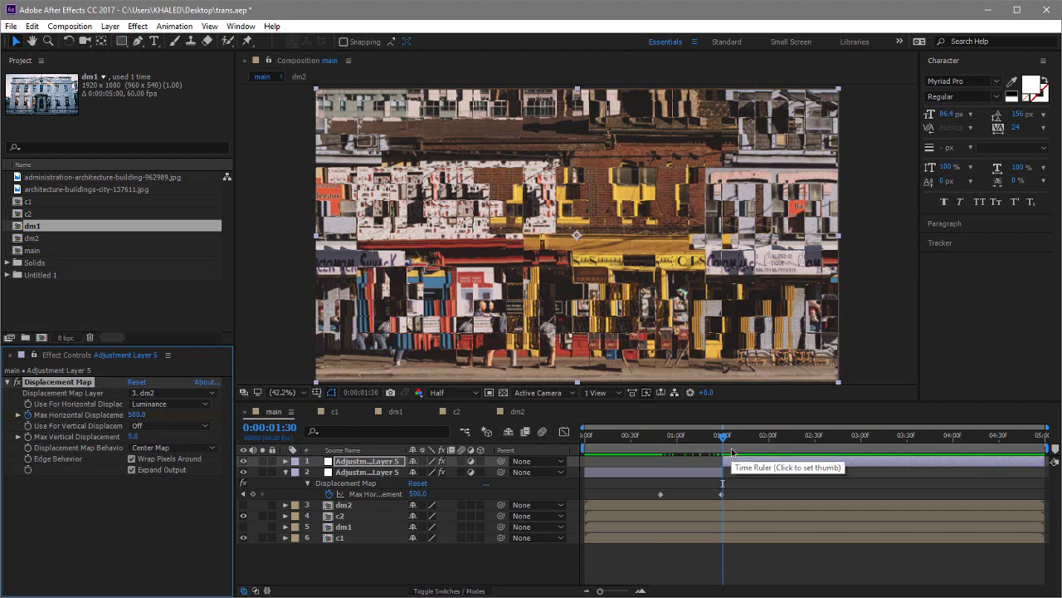
Keyframe the second half's Max Horizontal Displacement at 0 at 0:00:02:10 and reveal its keyframes in the timeline
key("space")
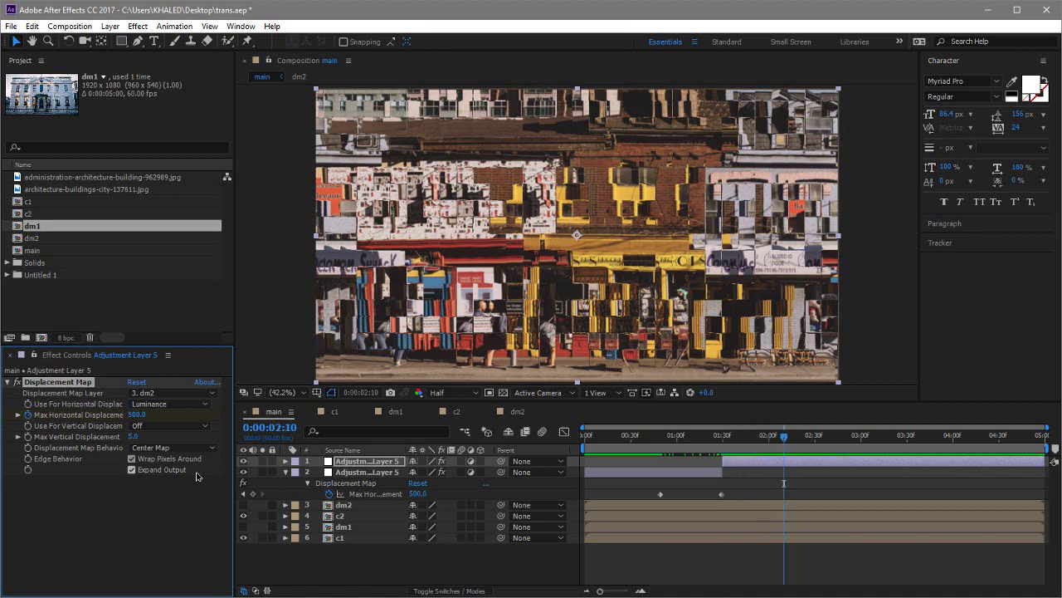
left_click(135, 414)
type("0")
key("Return")
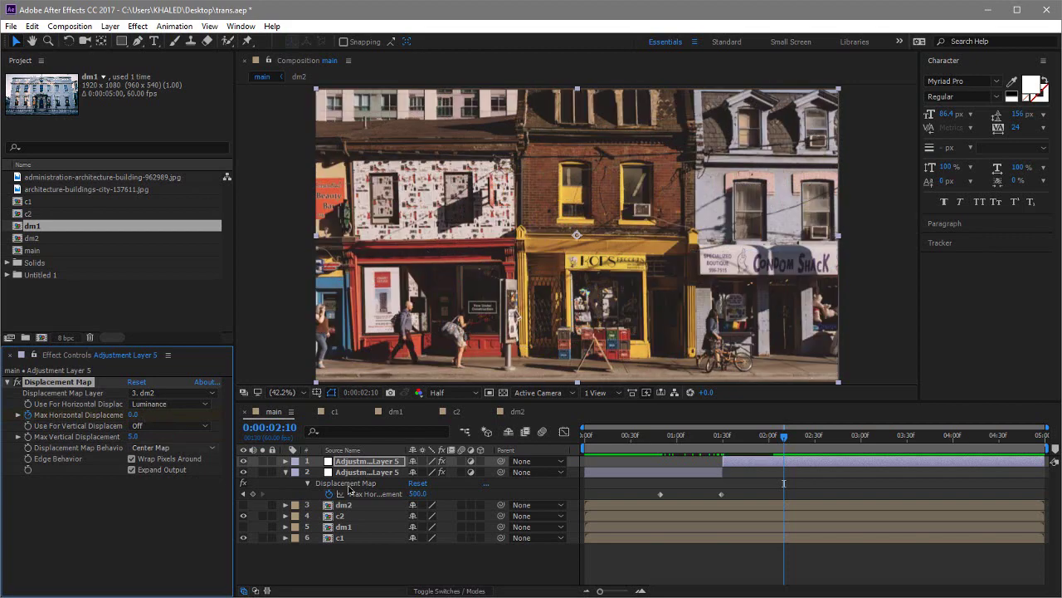
left_click(763, 467)
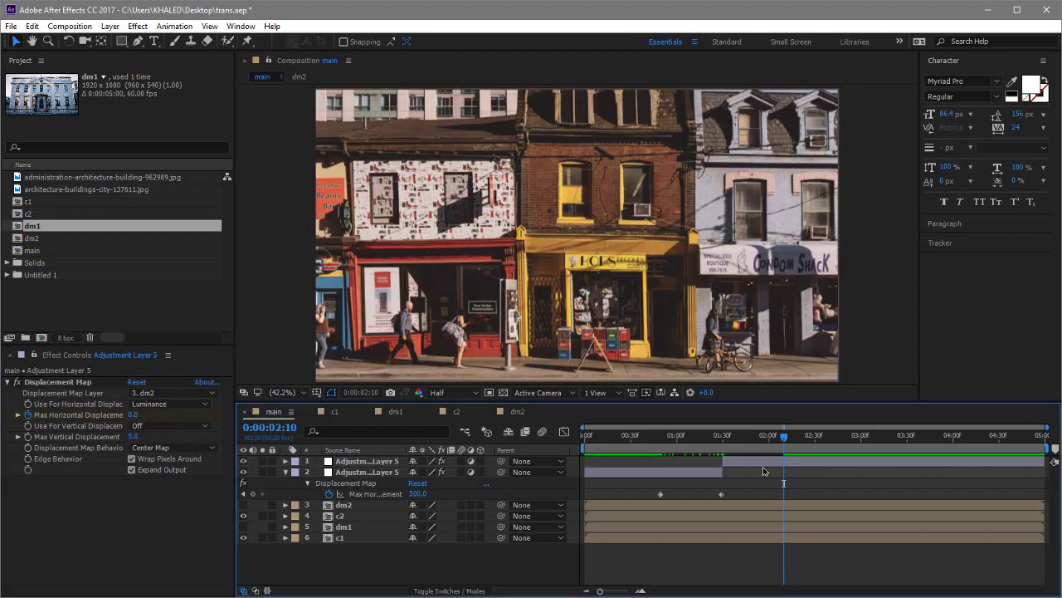
key("u")
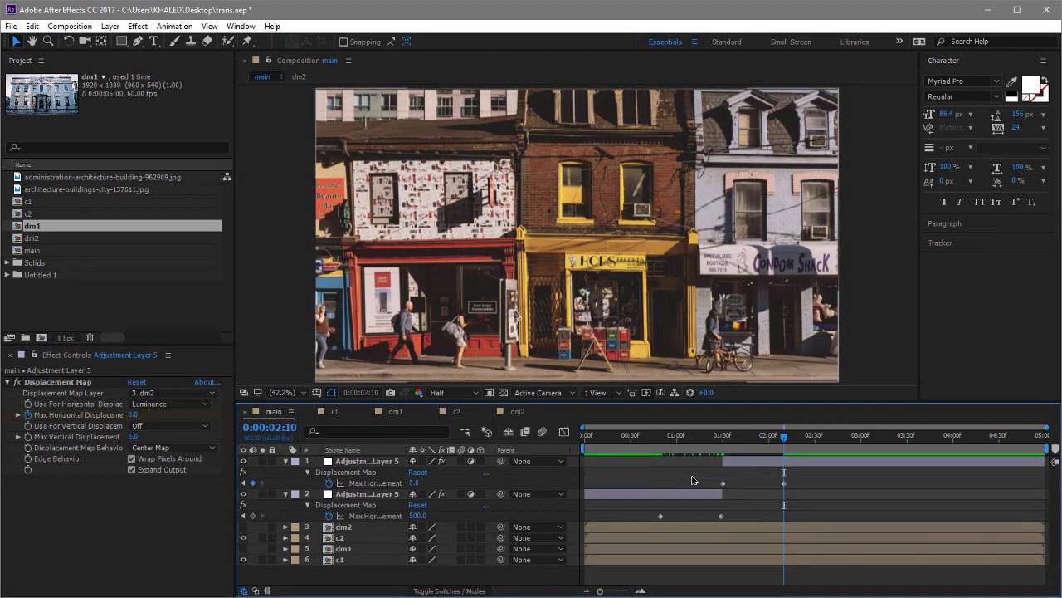
left_click_drag(689, 478, 835, 479)
Trim the start of the c2 and dm2 layers to 0:00:01:29
left_click(711, 540)
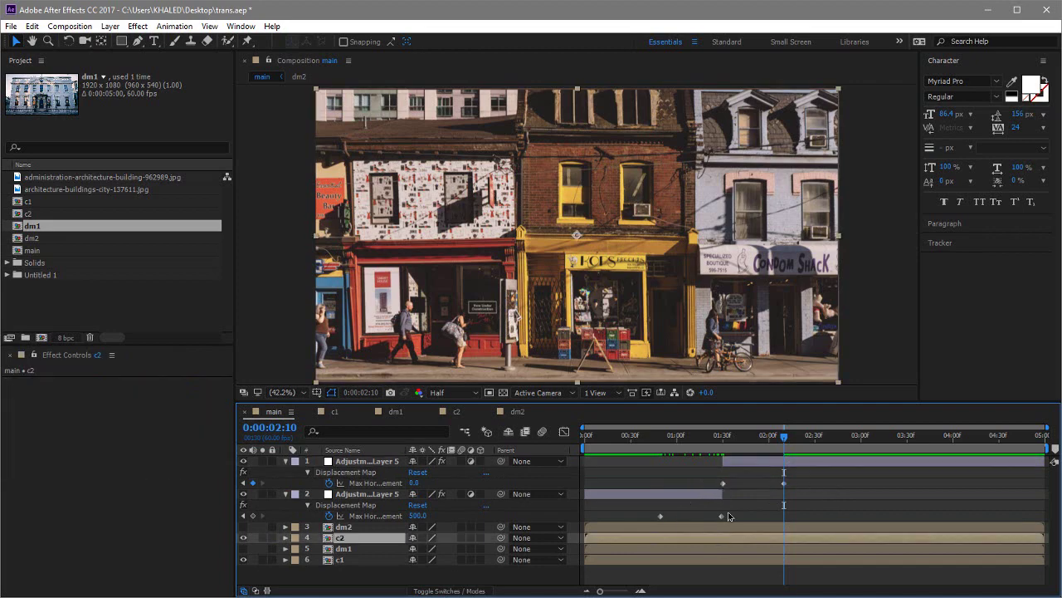
left_click(722, 435)
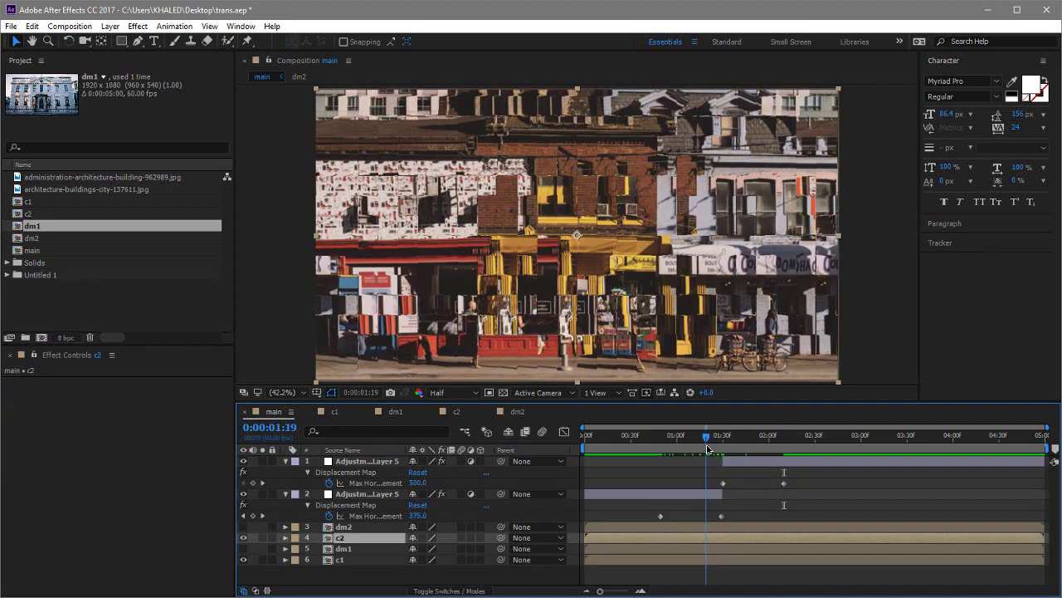
left_click(705, 494)
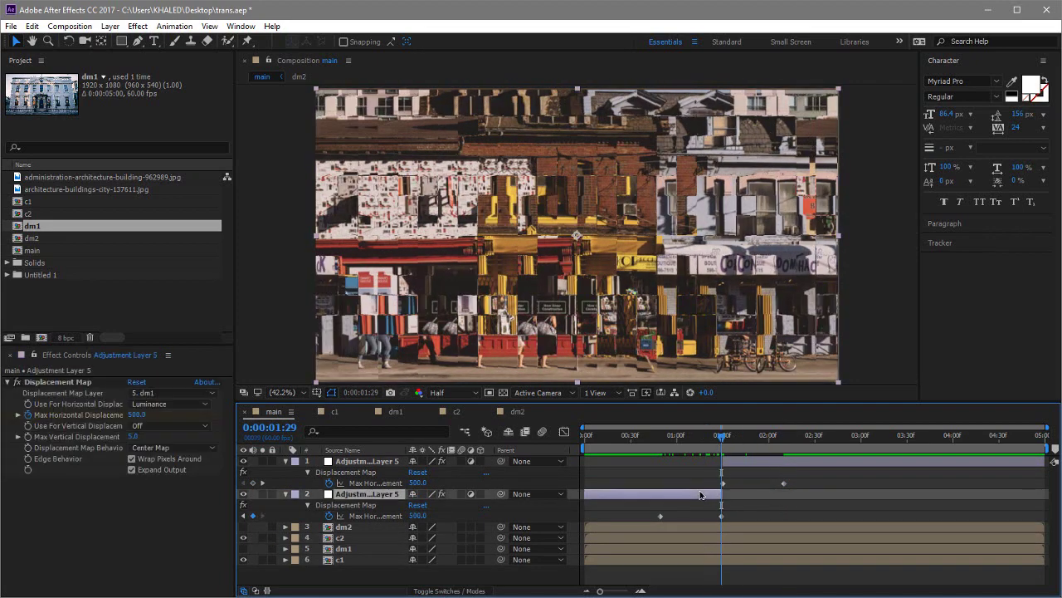
left_click(737, 541)
left_click(741, 530, "ctrl")
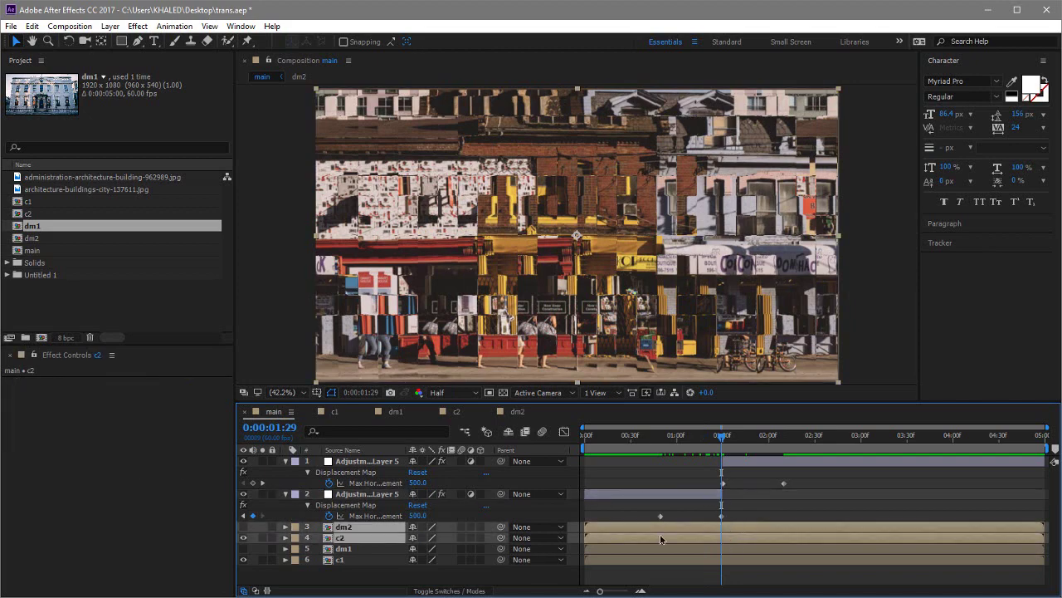
left_click_drag(600, 543, 736, 555)
Trim the end of the dm1 and c1 layers to 0:00:01:29 and scrub across the cut to check it
left_click(735, 556)
left_click(732, 551, "ctrl")
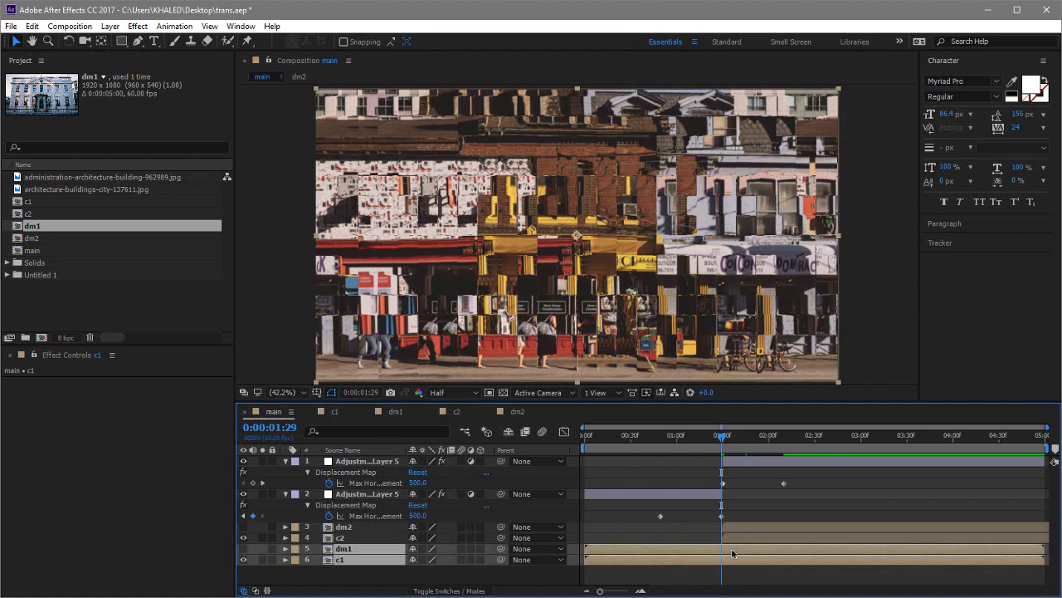
left_click_drag(1038, 564, 722, 580)
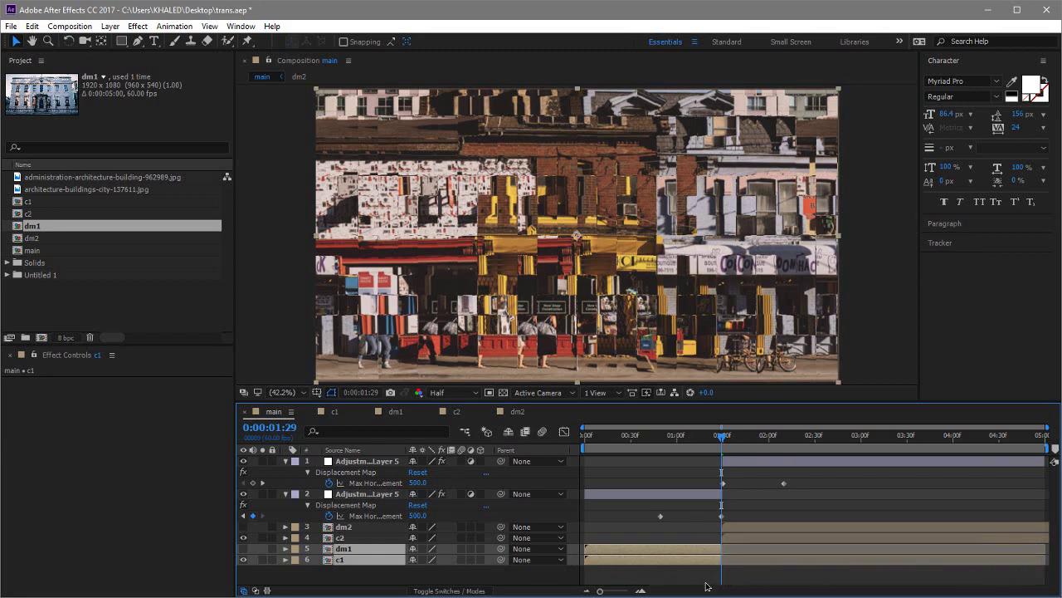
left_click(708, 582)
mouse_move(726, 449)
left_mouse_down()
mouse_move(704, 448)
mouse_move(735, 448)
mouse_move(719, 450)
left_mouse_up()
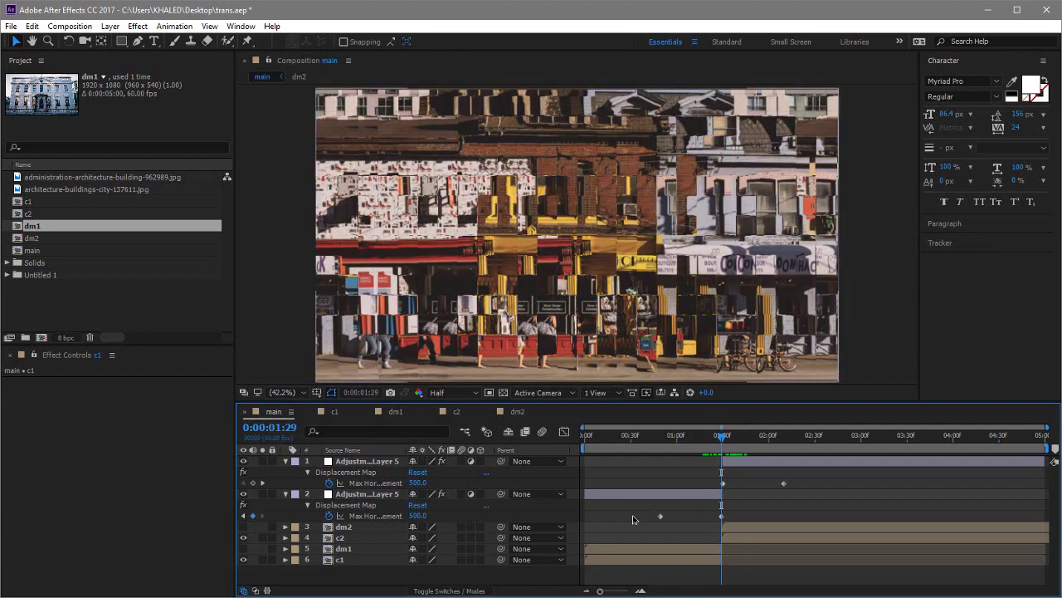
Apply Easy Ease to both Max Horizontal Displacement keyframes of the first adjustment layer half
left_click(347, 505)
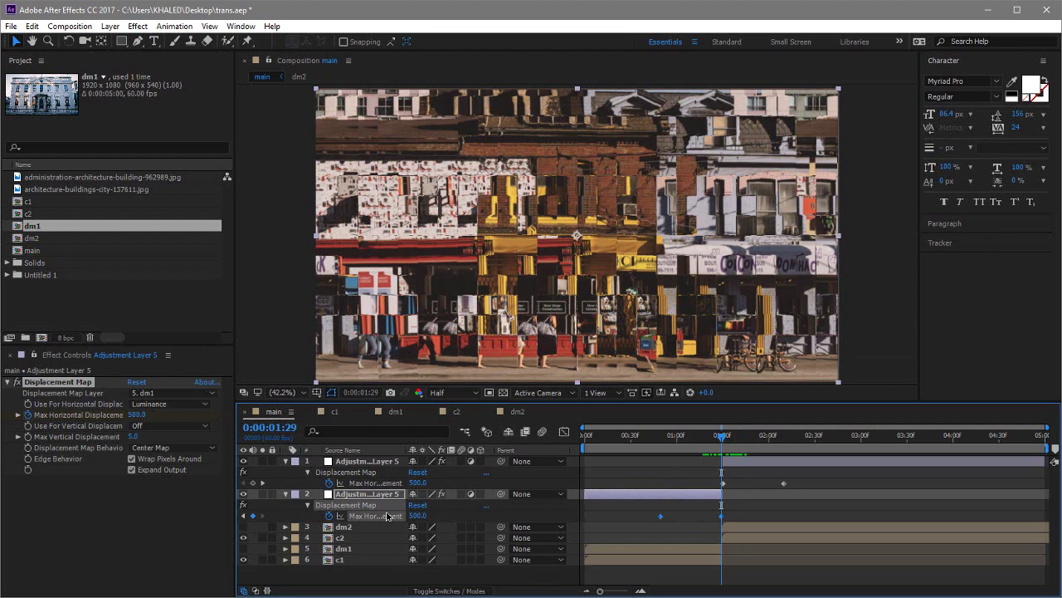
right_click(661, 516)
mouse_move(754, 509)
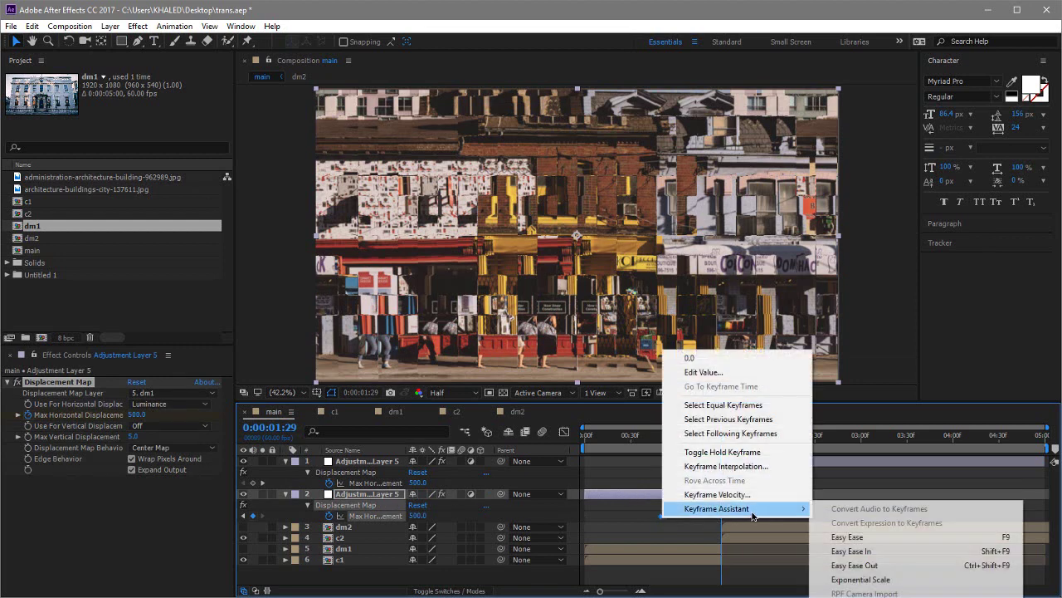
left_click(886, 538)
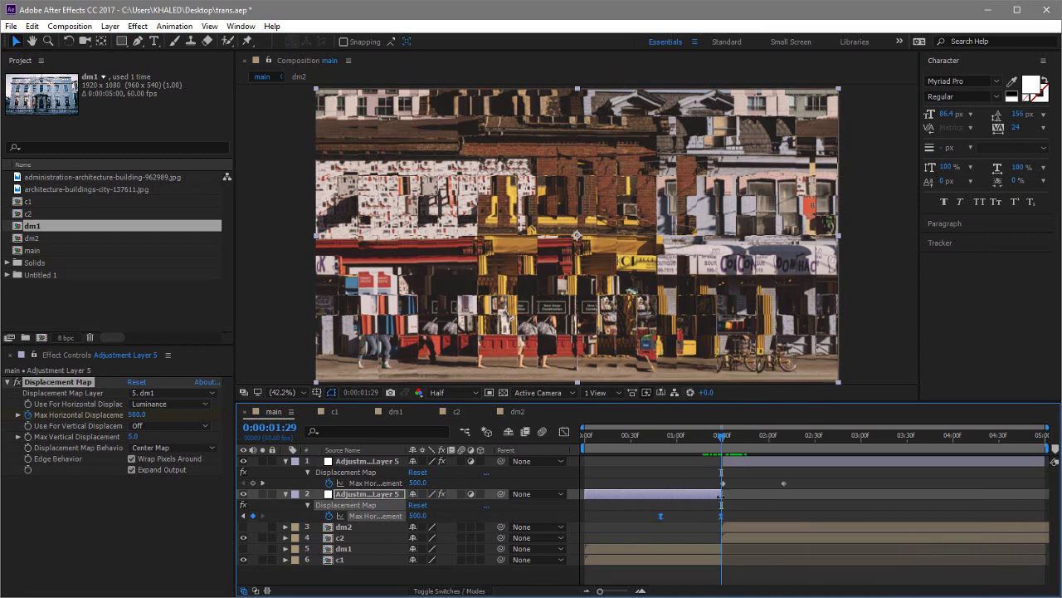
Apply Easy Ease to both Max Horizontal Displacement keyframes of the second adjustment layer half
left_click(784, 482)
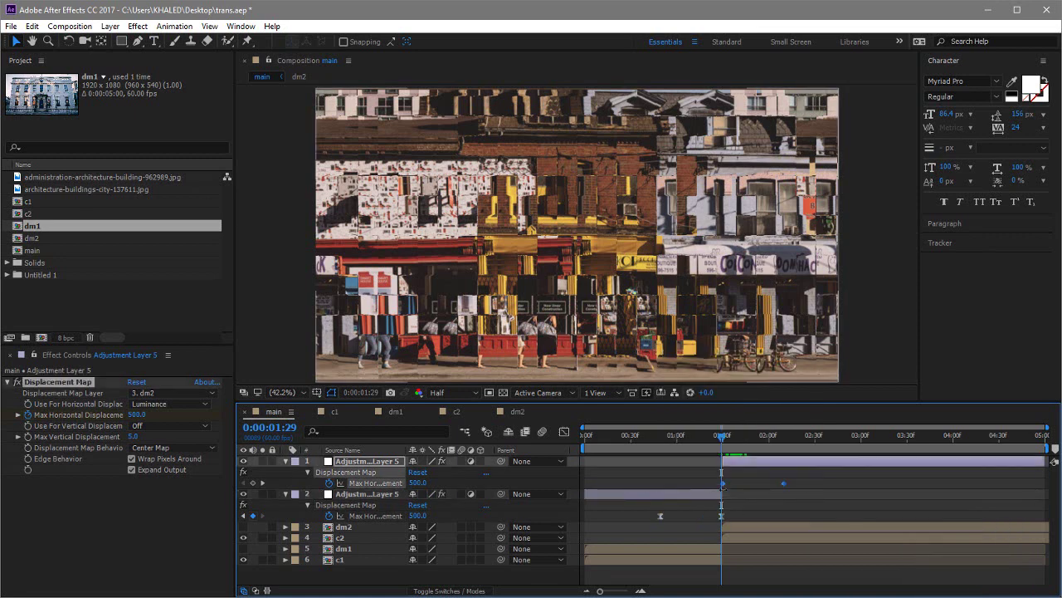
right_click(723, 484)
left_click(699, 481)
left_click_drag(700, 479, 811, 485)
right_click(722, 484)
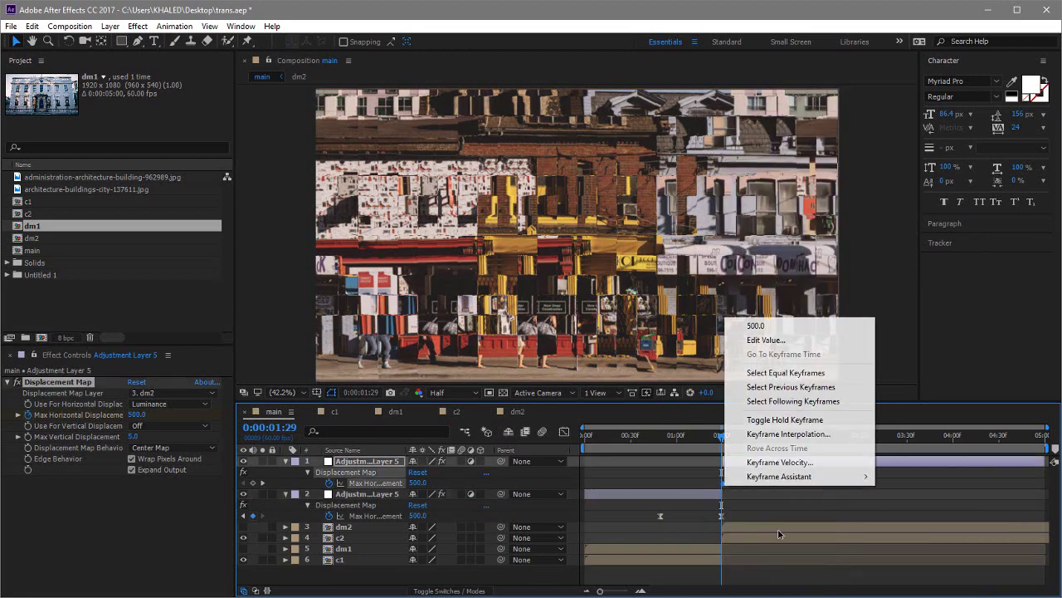
mouse_move(846, 478)
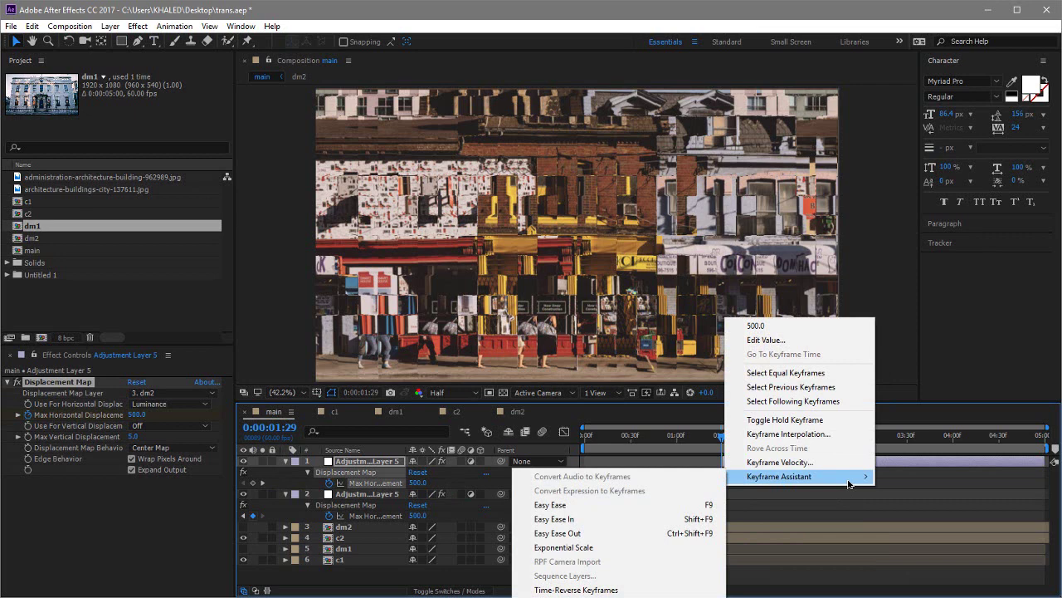
left_click(581, 504)
Reshape the speed curve of the earlier adjustment layer half's Max Horizontal Displacement keyframes so it peaks at the cut, 0:00:01:29
left_click(699, 516)
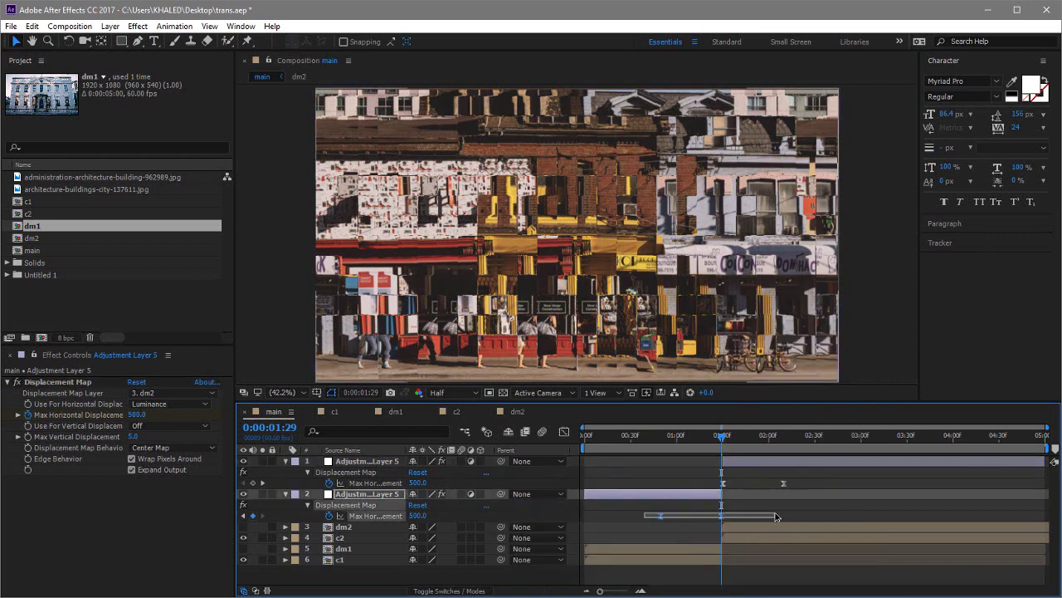
left_click_drag(614, 521, 757, 511)
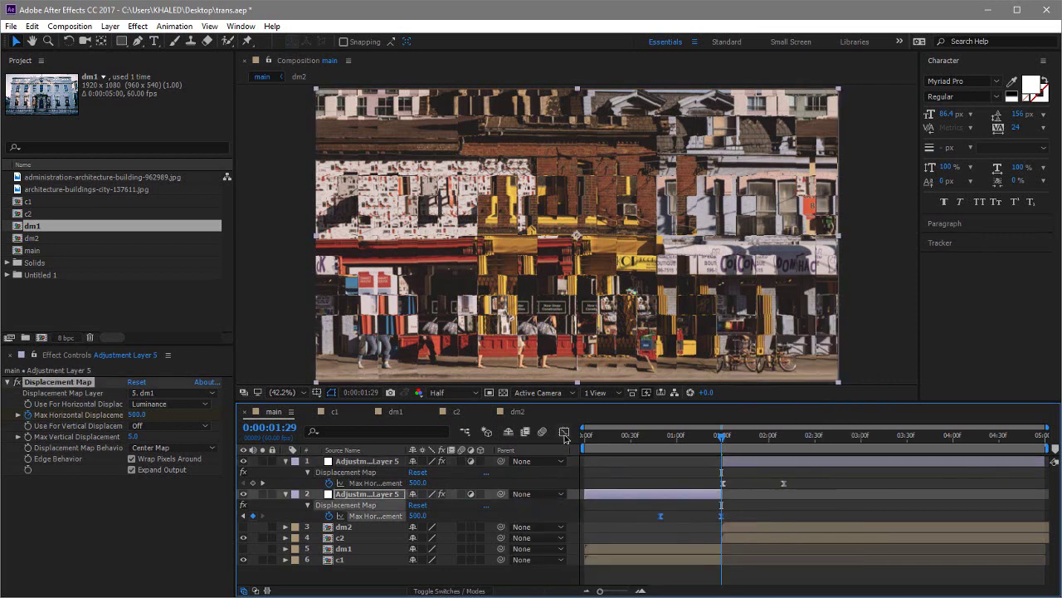
left_click(563, 434)
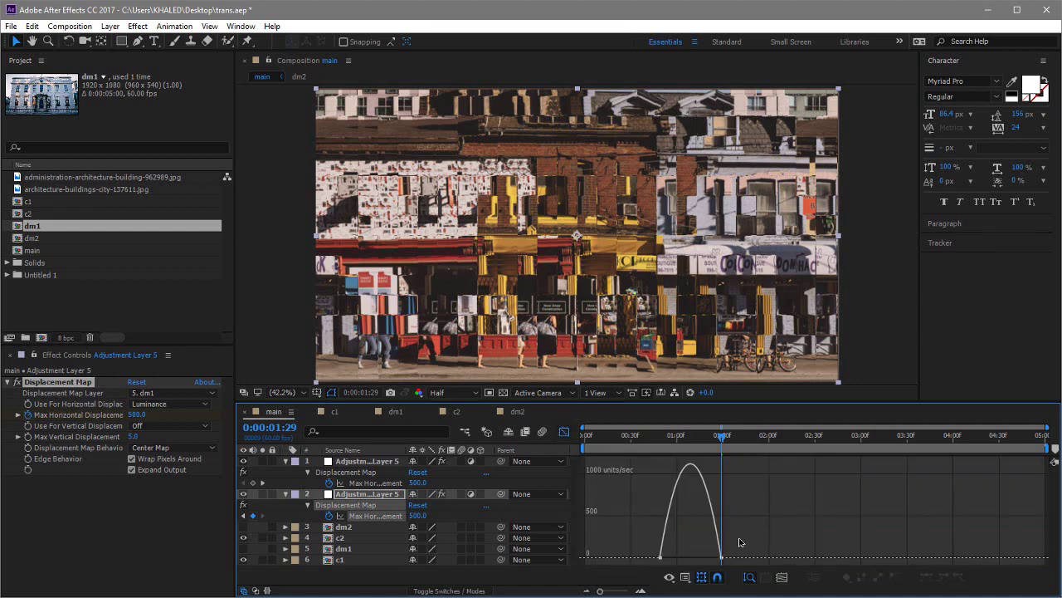
left_click_drag(740, 542, 648, 563)
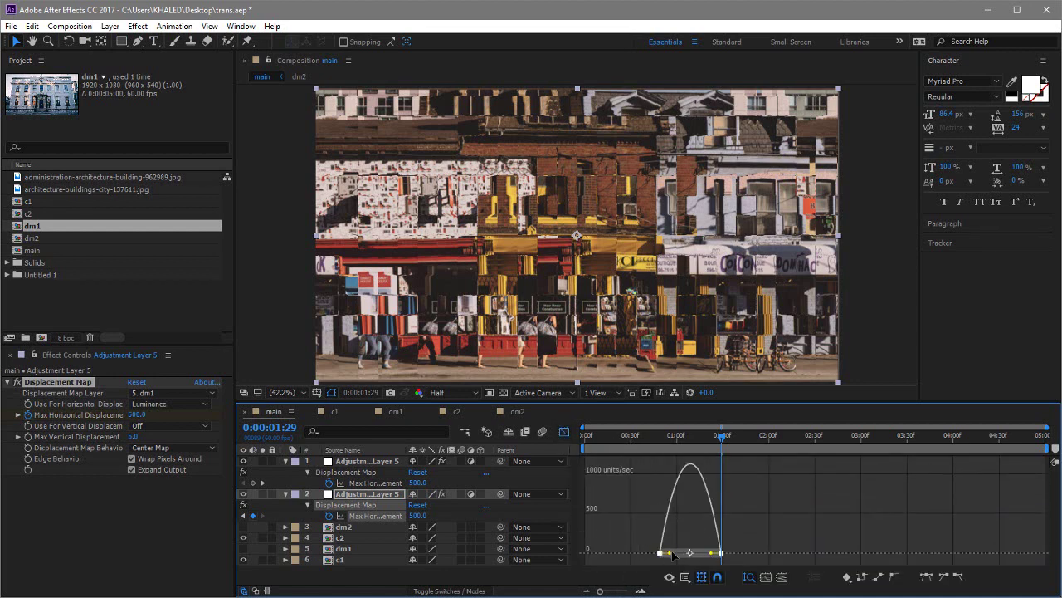
left_click_drag(672, 554, 715, 552)
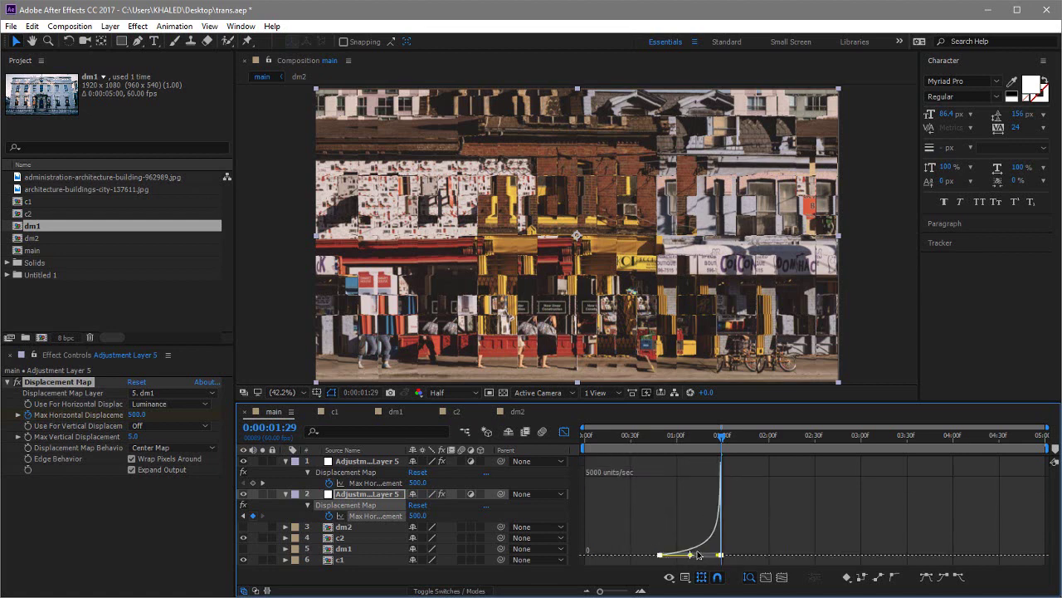
left_click(564, 432)
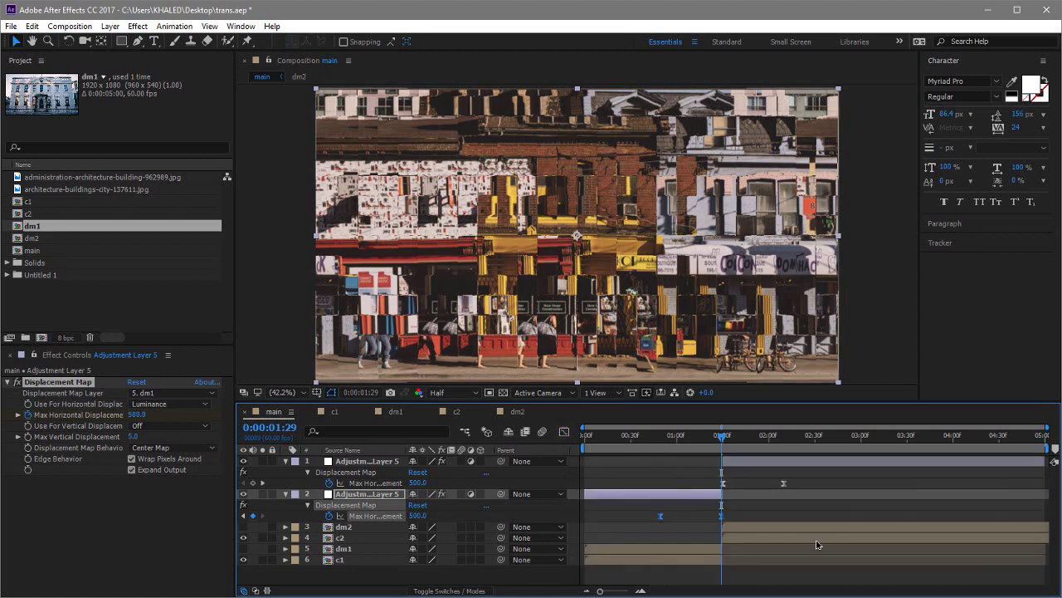
Reshape the speed curve of the later adjustment layer half's displacement keyframes so the change is fastest right after the cut
left_click(790, 484)
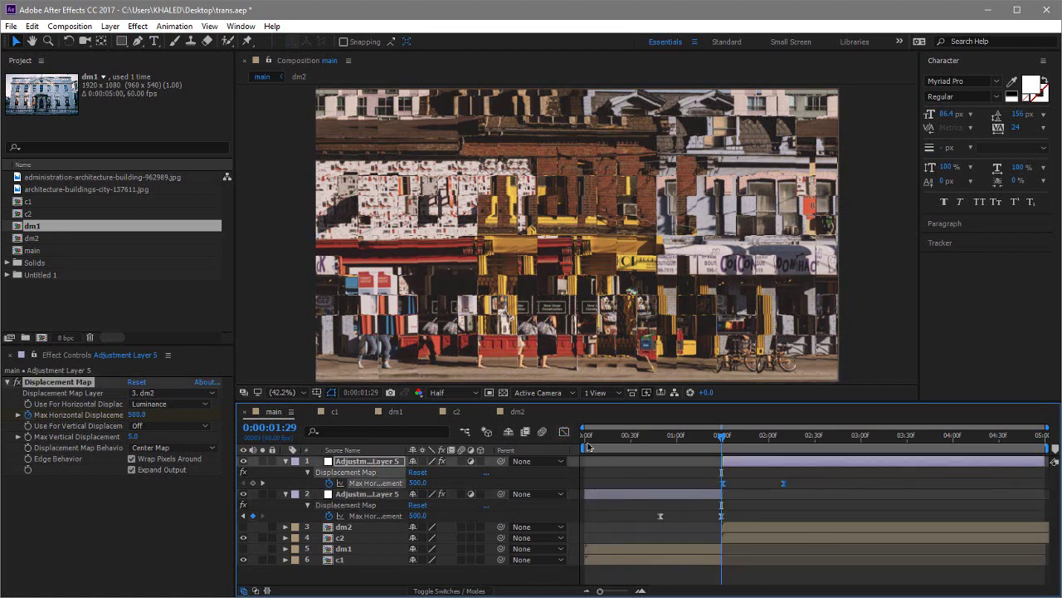
left_click(565, 432)
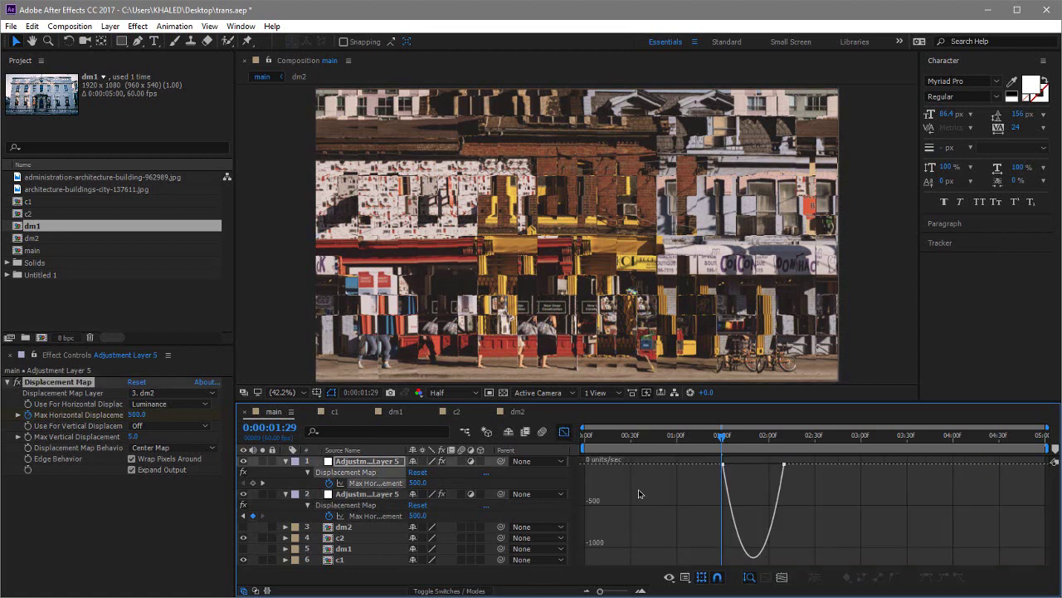
left_click_drag(811, 459, 721, 473)
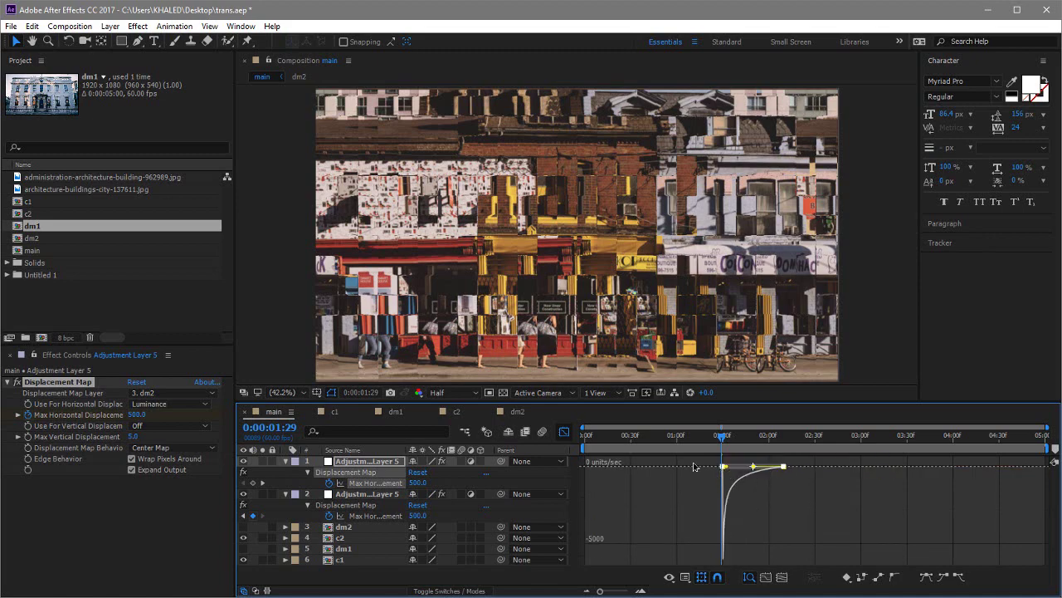
left_click(564, 431)
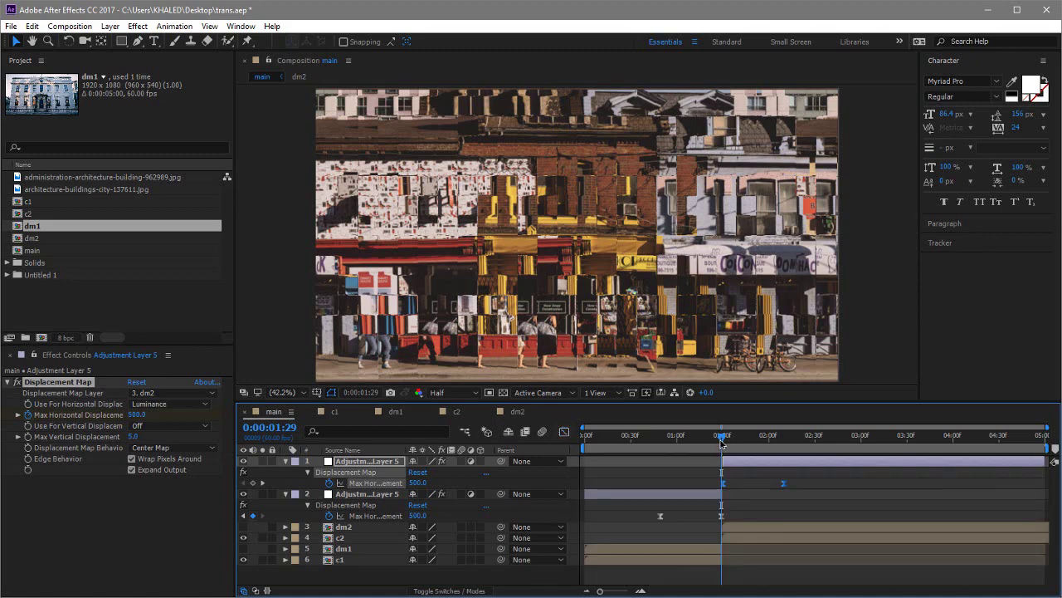
Set the later adjustment layer half's first Max Horizontal Displacement keyframe, at 0:00:01:30, to -500 and scrub across the transition
mouse_move(721, 442)
left_mouse_down()
mouse_move(669, 445)
mouse_move(738, 455)
mouse_move(717, 455)
mouse_move(725, 459)
left_mouse_up()
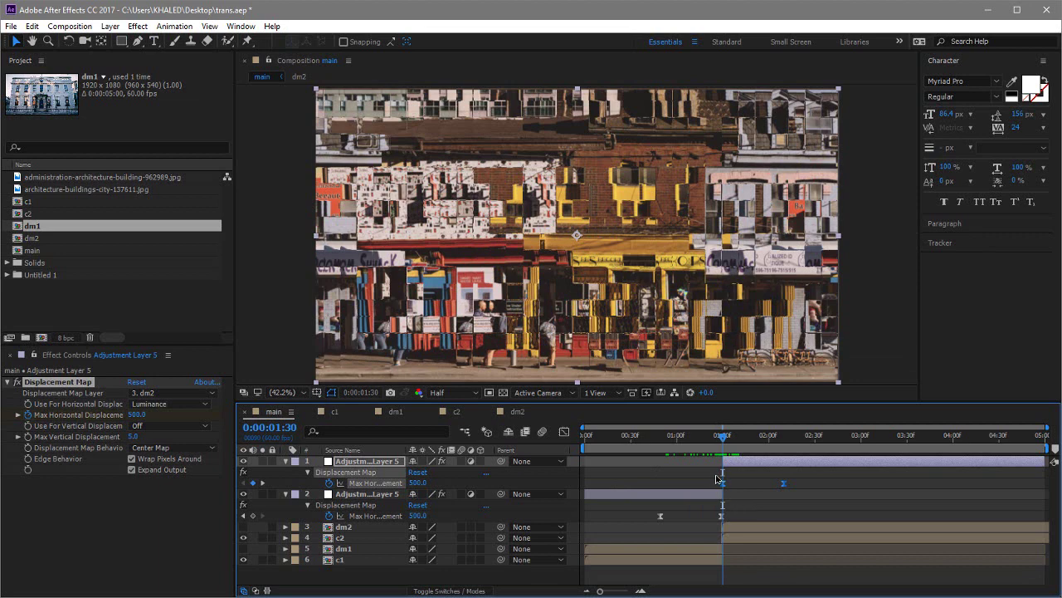
left_click_drag(637, 515, 729, 484)
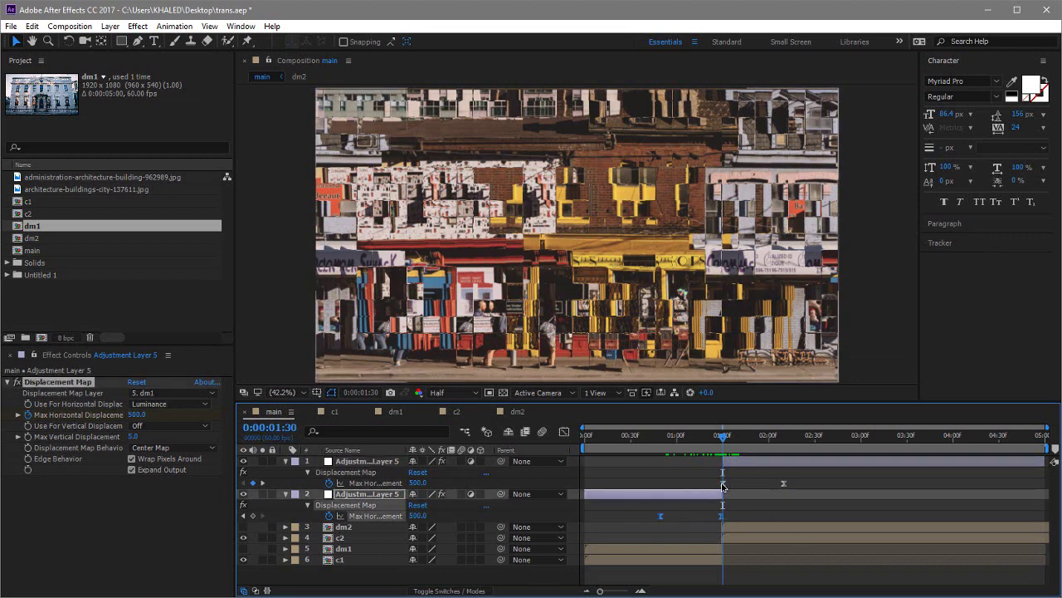
double_click(722, 483)
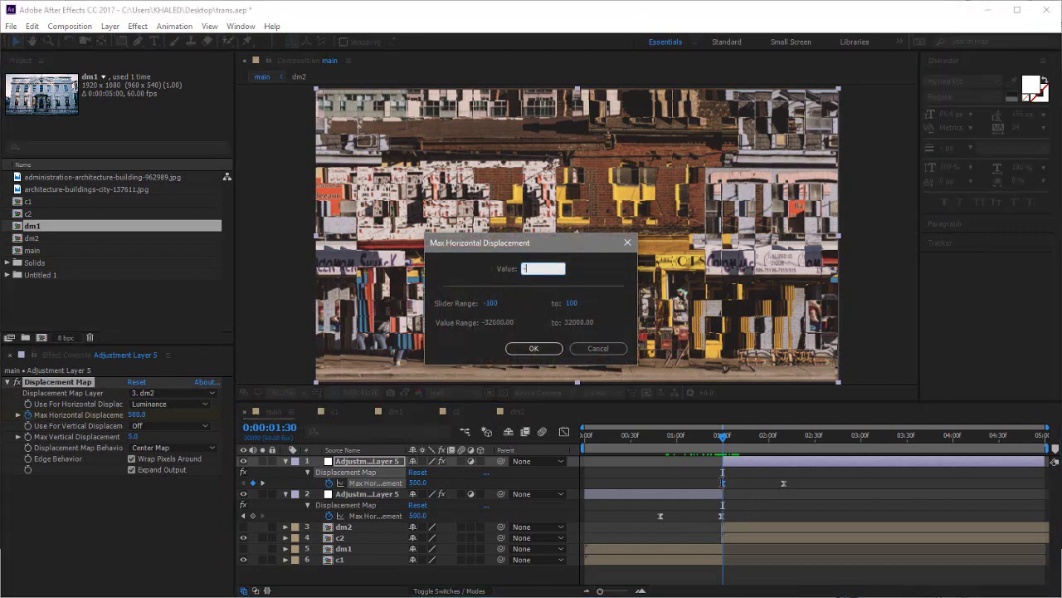
type("-500")
key("Return")
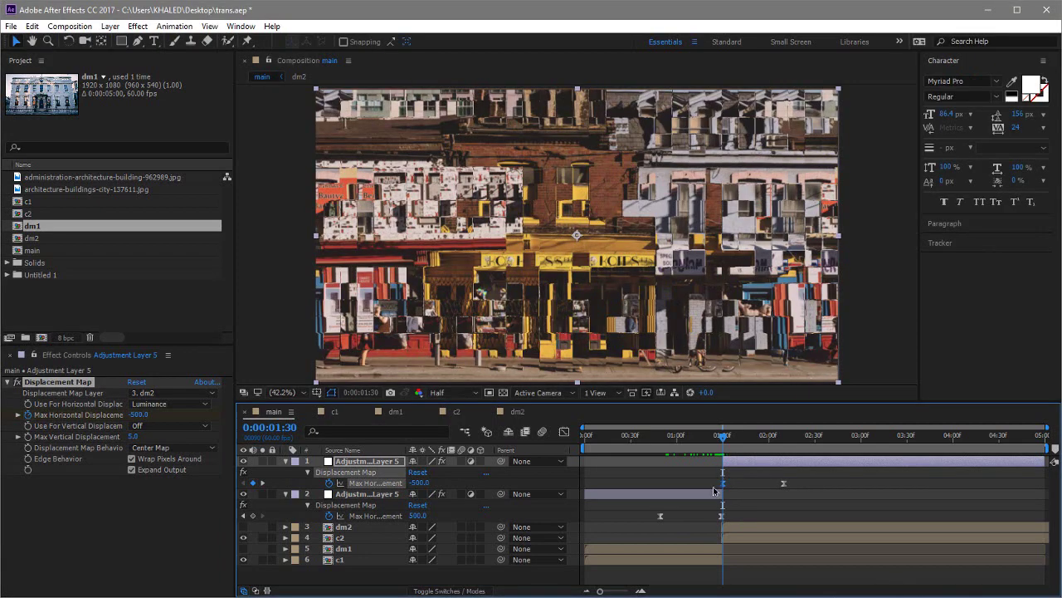
left_click_drag(722, 435, 723, 459)
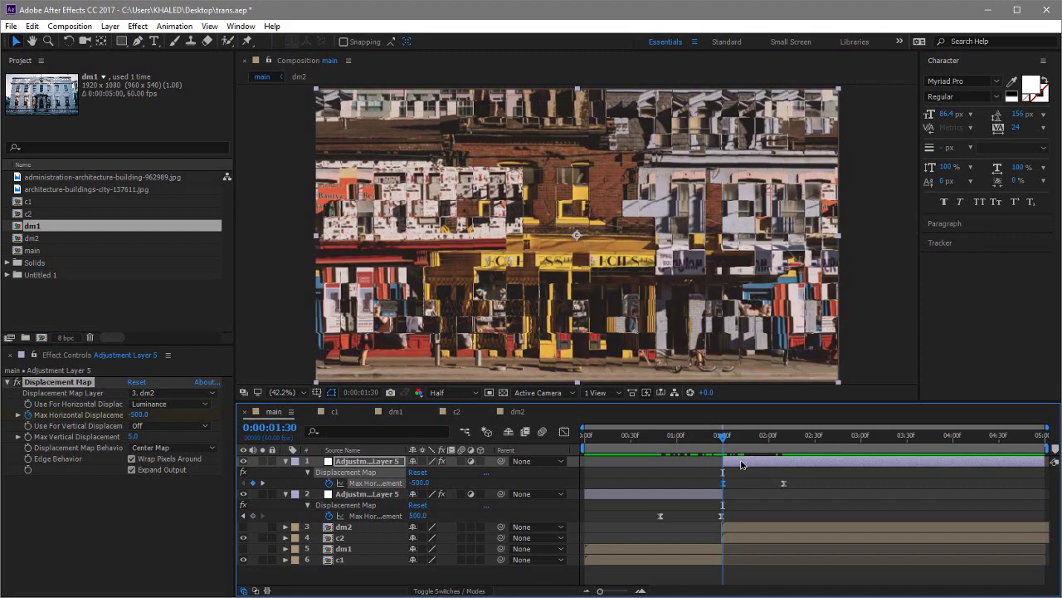
left_click(707, 452)
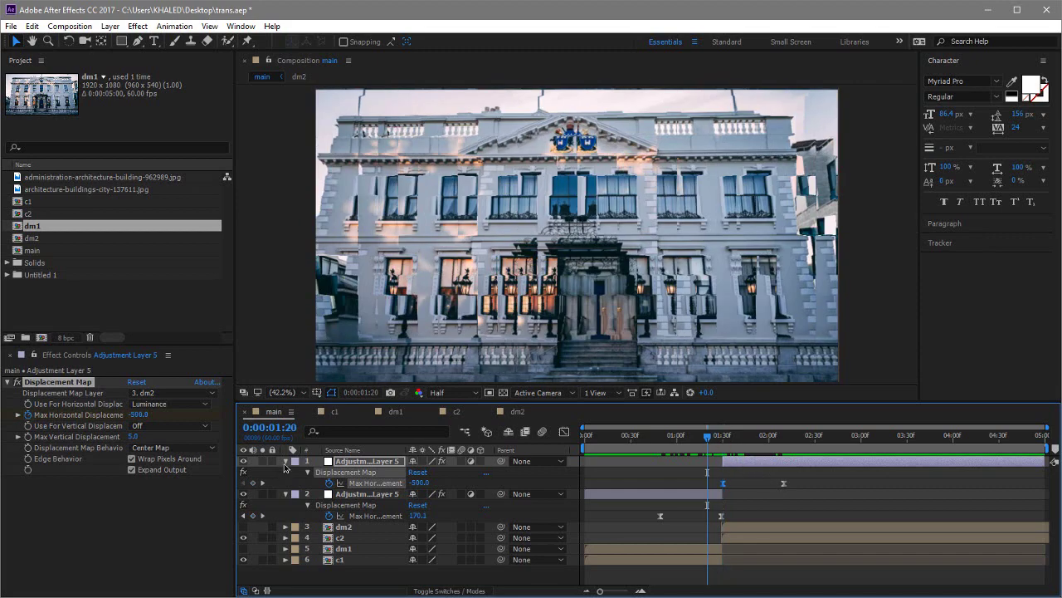
Collapse both adjustment layers, then add a new adjustment layer above them and apply the Fast Chromatic preset to it
left_click(286, 462)
left_click(285, 472)
left_click(387, 566)
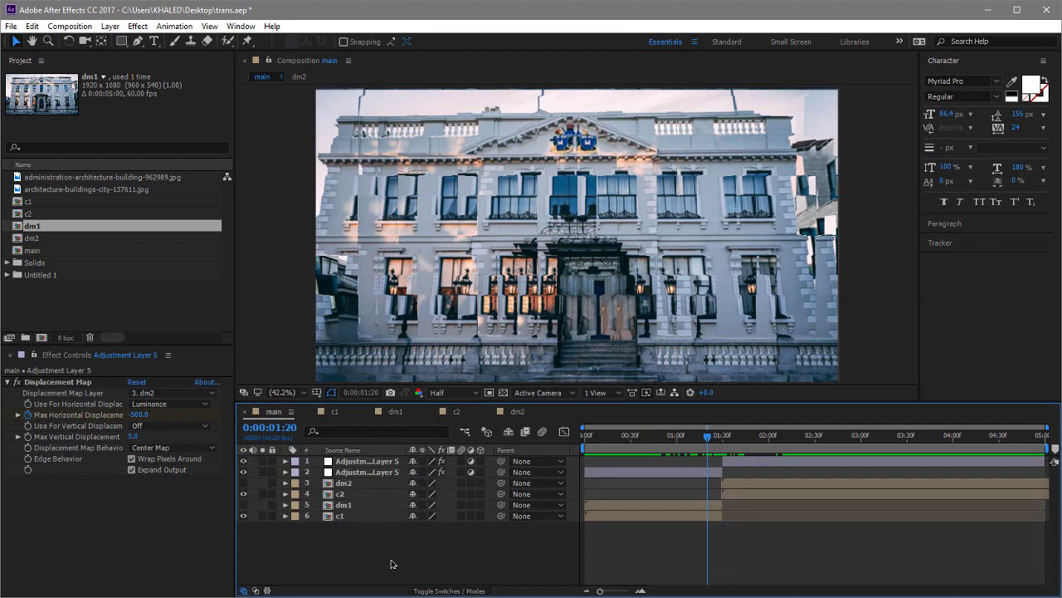
key("ctrl+alt+y")
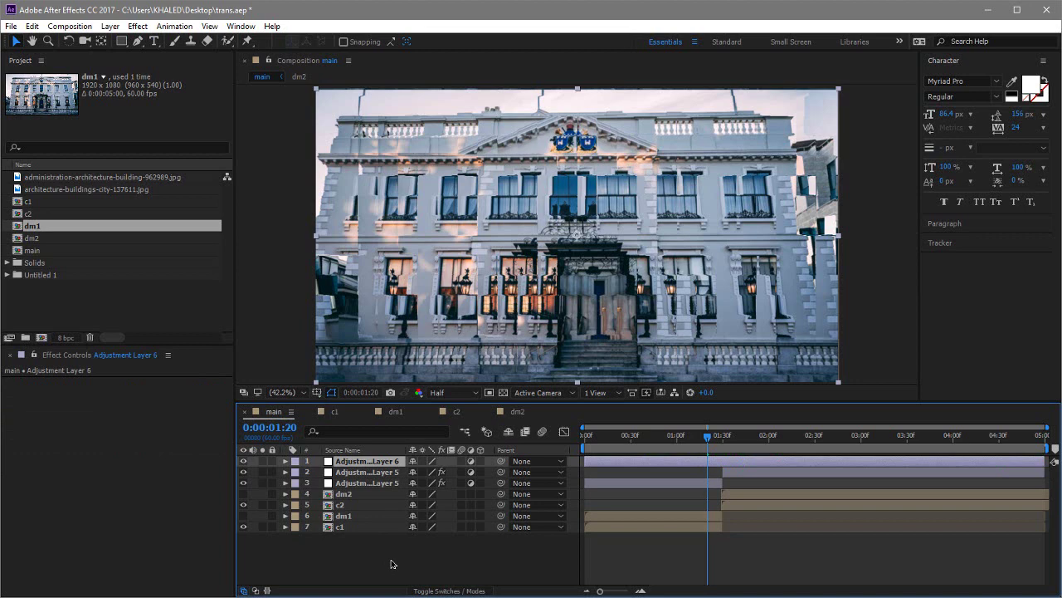
key("ctrl+space")
type("chr")
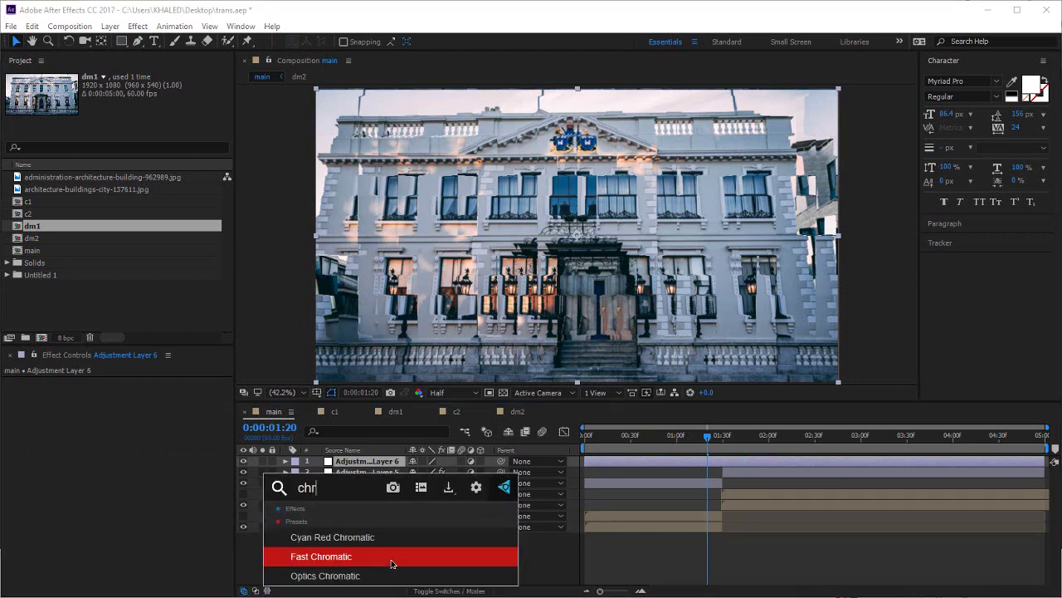
key("ctrl+a")
left_click(419, 560)
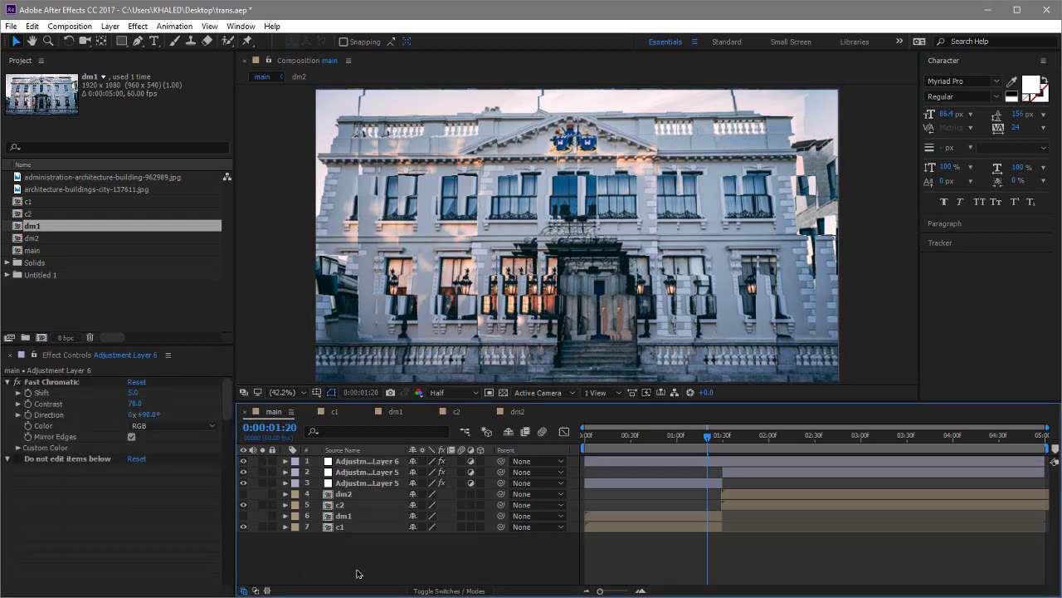
Try the Blue Yellow color option of the Fast Chromatic effect on the new adjustment layer
left_click(371, 465)
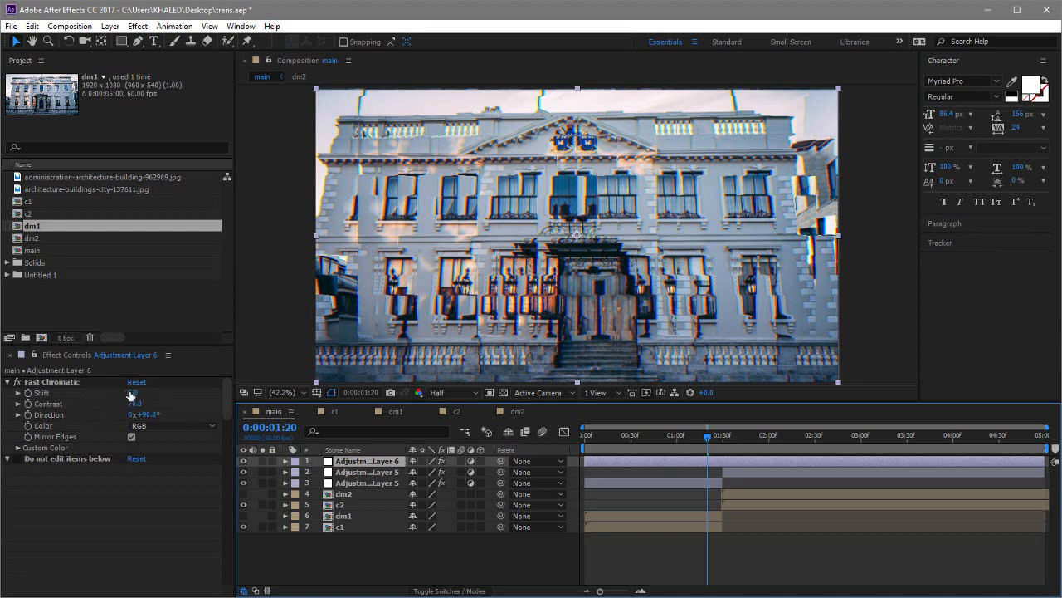
left_click(171, 425)
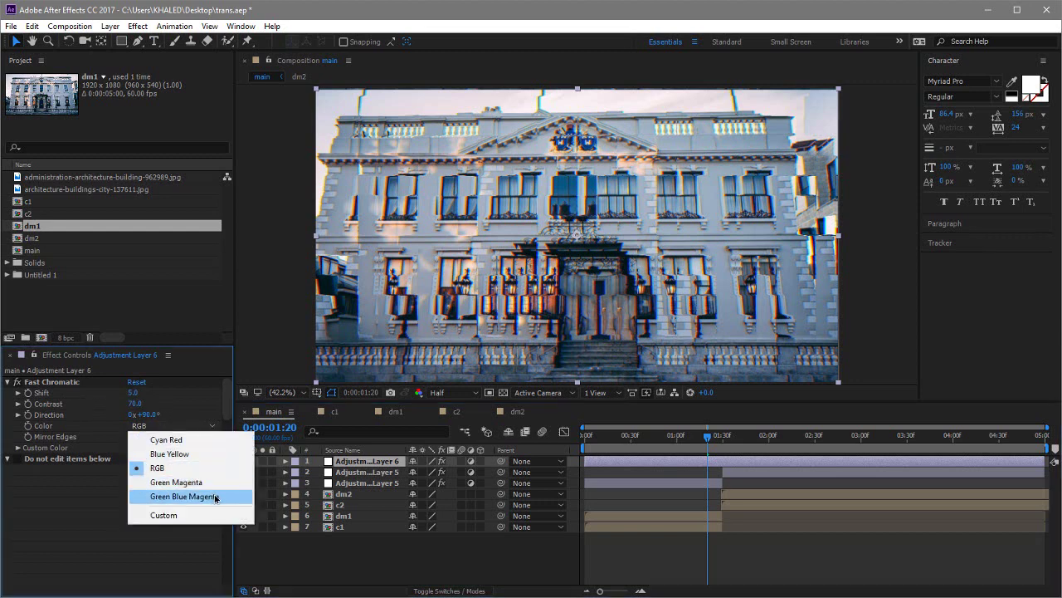
left_click(189, 453)
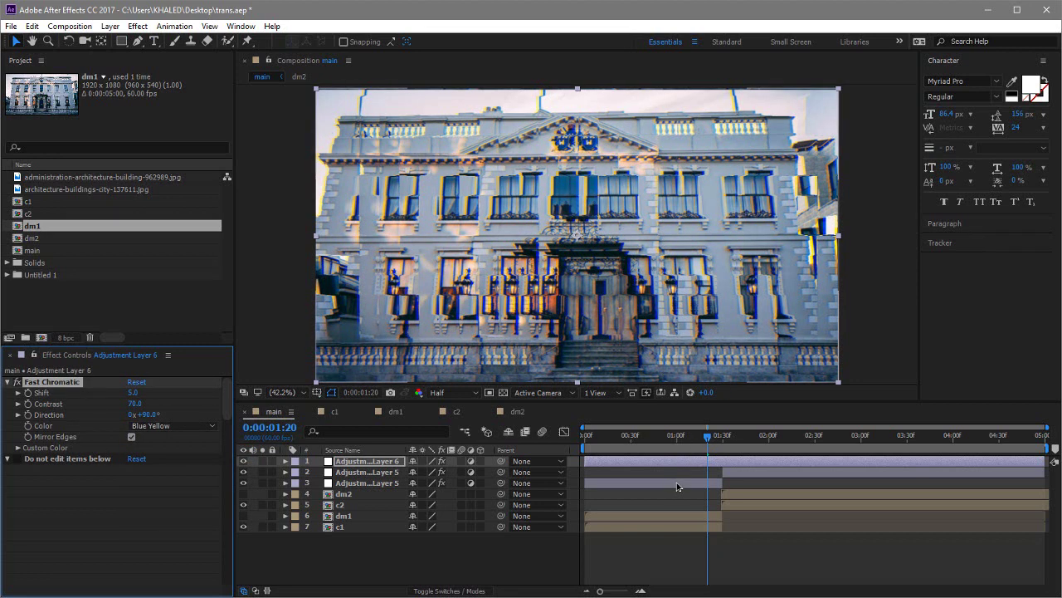
Reveal the keyframes of the earlier displacement adjustment layer half and move to its first keyframe at 0:00:00:49
left_click(677, 486)
key("u")
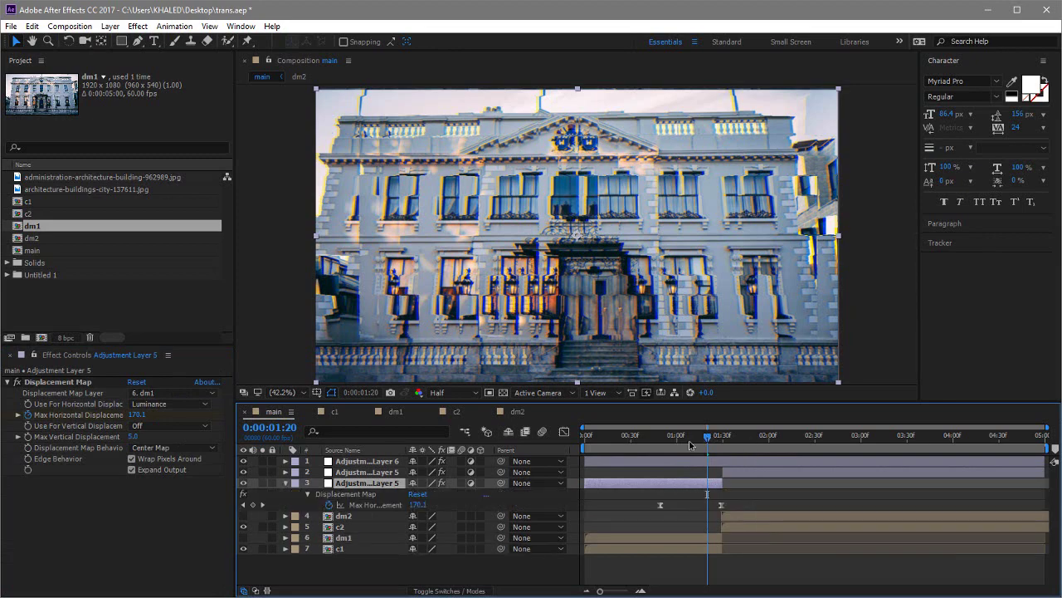
left_click_drag(689, 446, 661, 459)
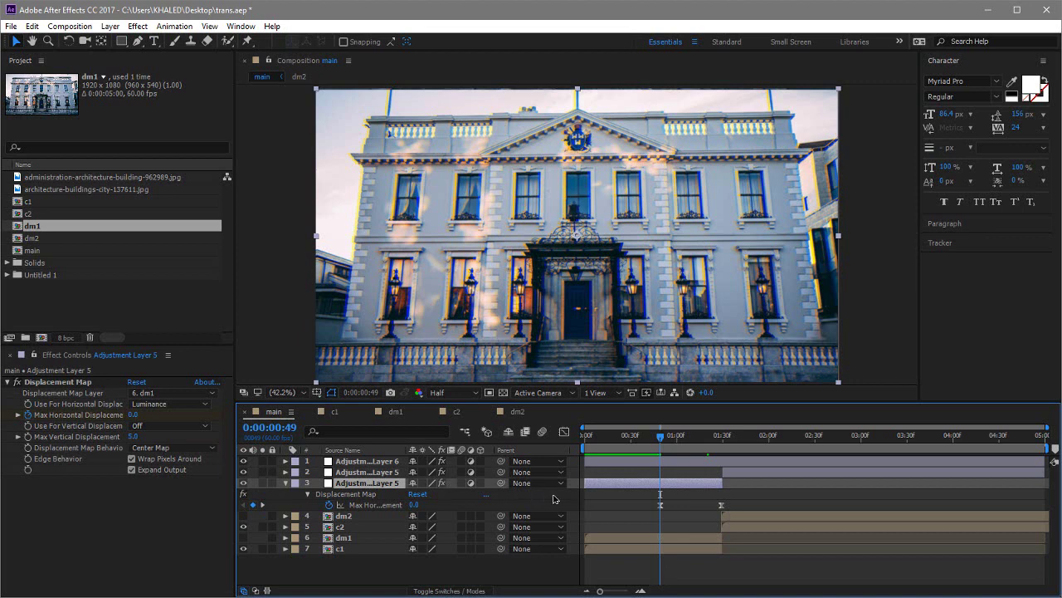
left_click(137, 437)
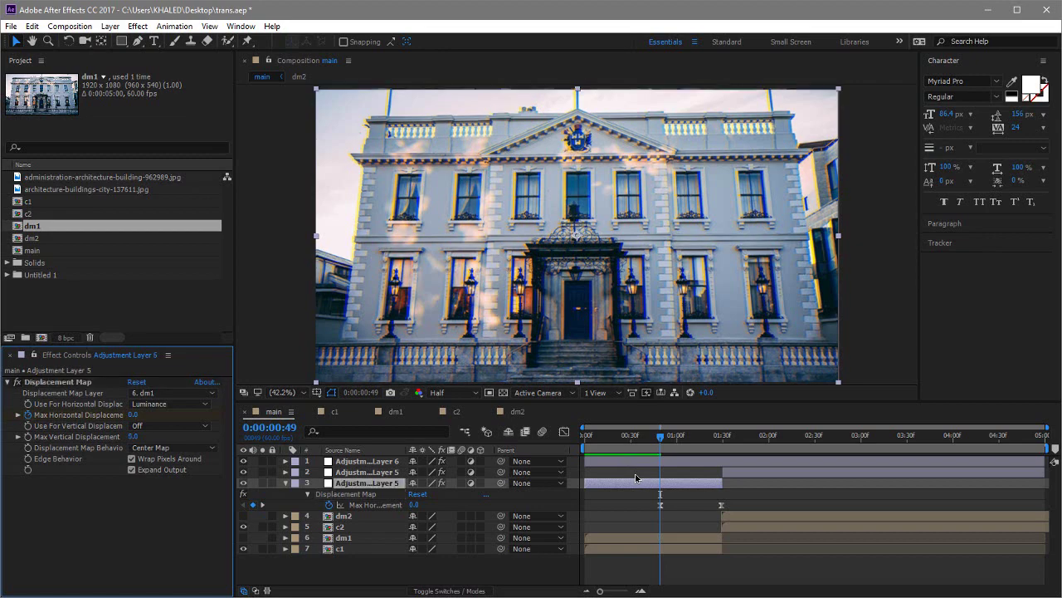
key("KP_1")
key("space")
Set the Fast Chromatic Shift to 0 and start keyframing it at the first displacement keyframe, 0:00:00:49
left_click(658, 465)
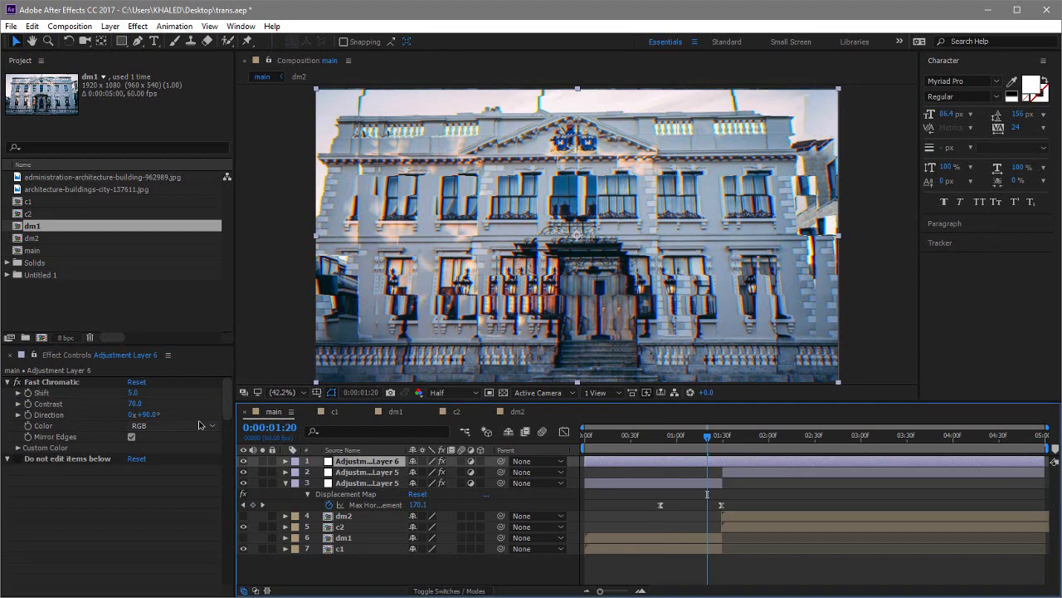
left_click_drag(133, 394, 91, 393)
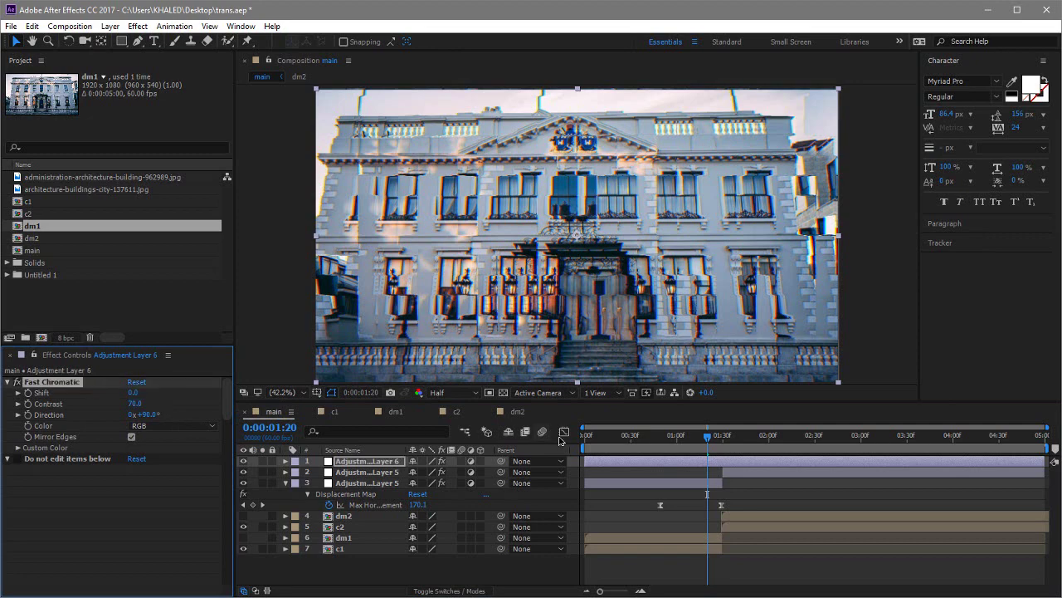
left_click(704, 433)
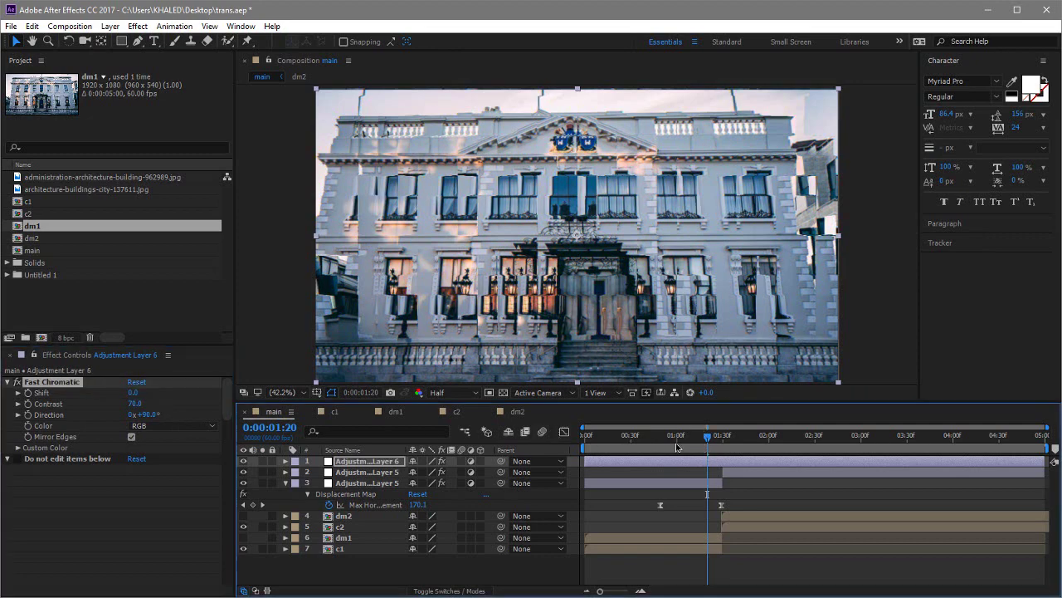
left_click_drag(677, 447, 660, 444)
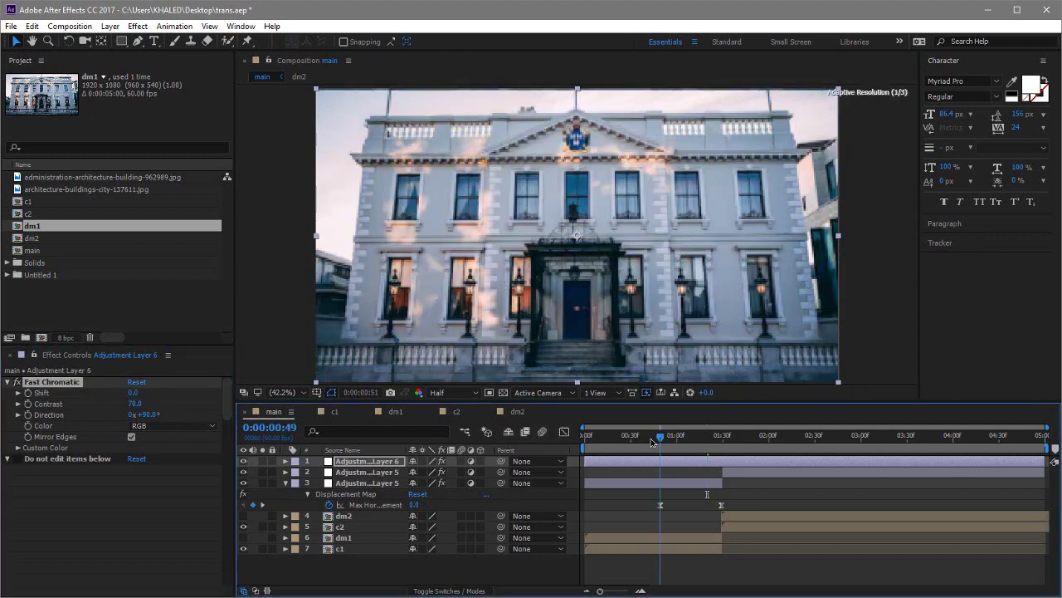
left_click(27, 393)
Set a Fast Chromatic Shift keyframe of 70 at the cut, 0:00:01:29
left_click_drag(669, 438, 721, 437)
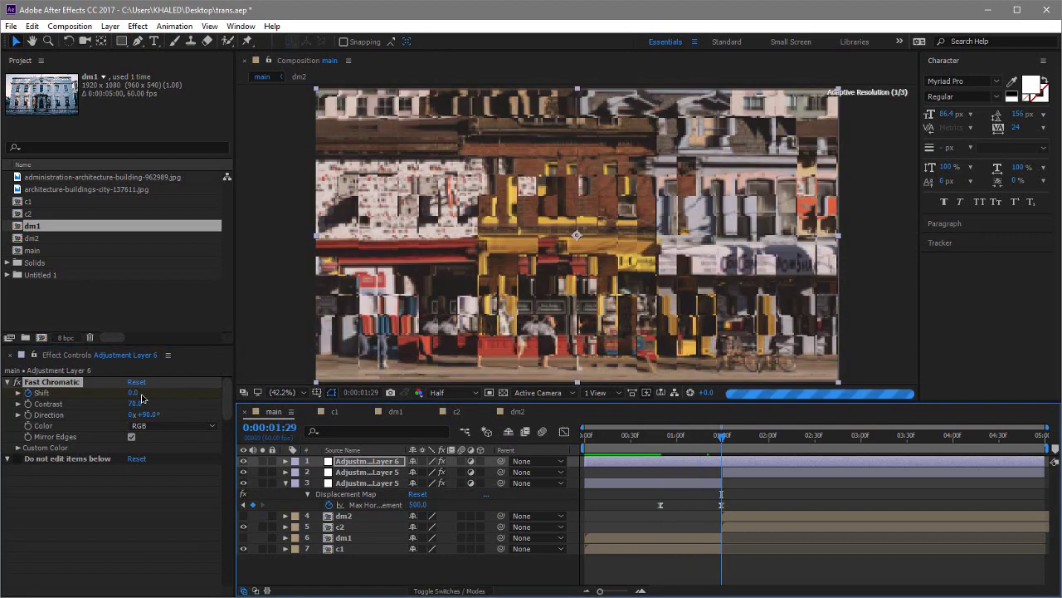
left_click_drag(133, 395, 153, 395)
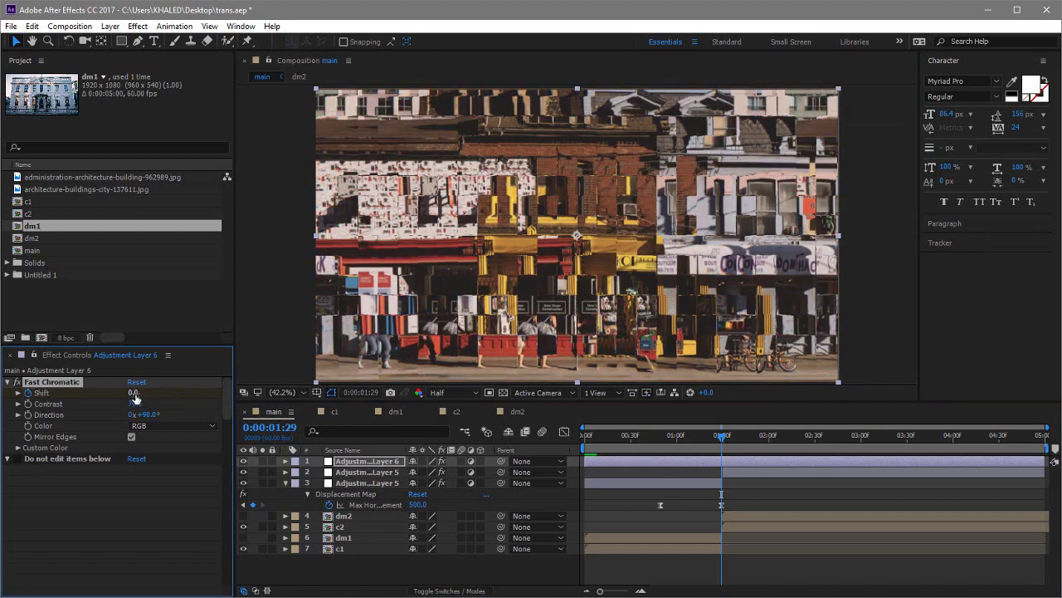
left_click(135, 394)
type("70")
key("Return")
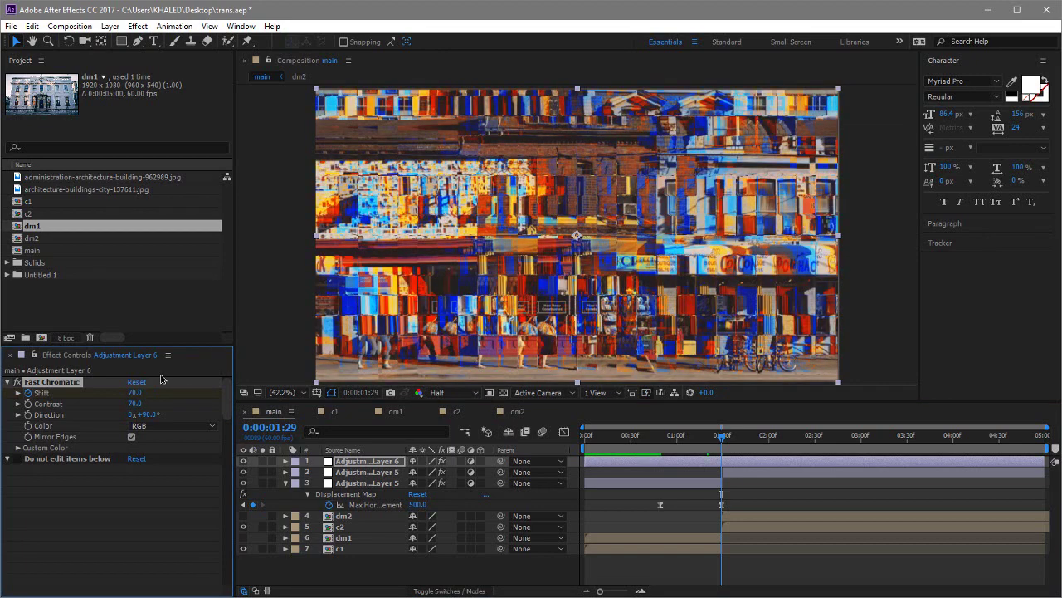
Set a Fast Chromatic Shift keyframe of 0 at the later displacement half's last keyframe, 0:00:02:10, and preview it
left_click(764, 470)
key("u")
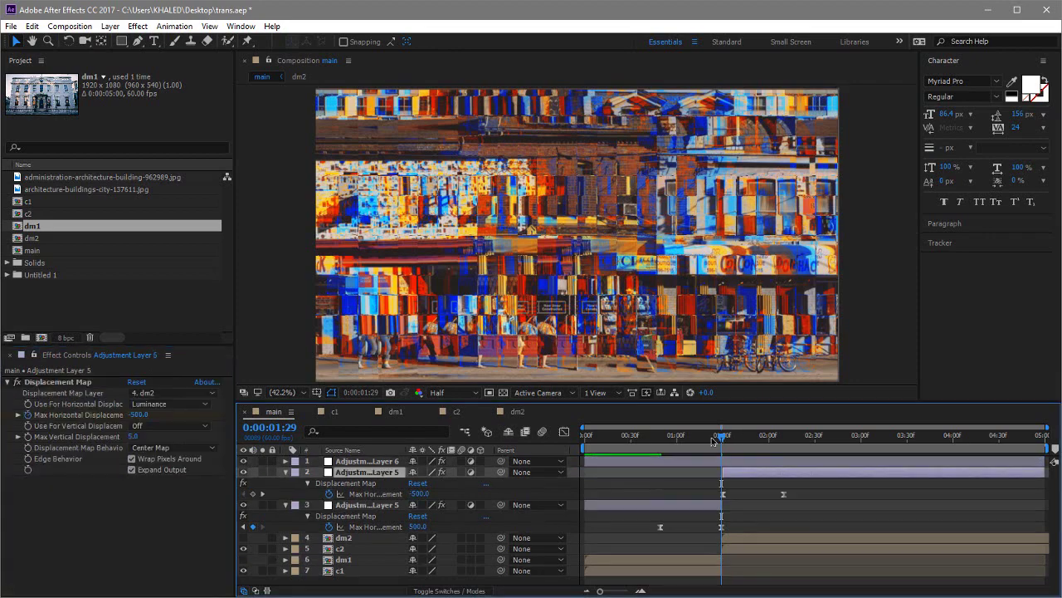
left_click(784, 447)
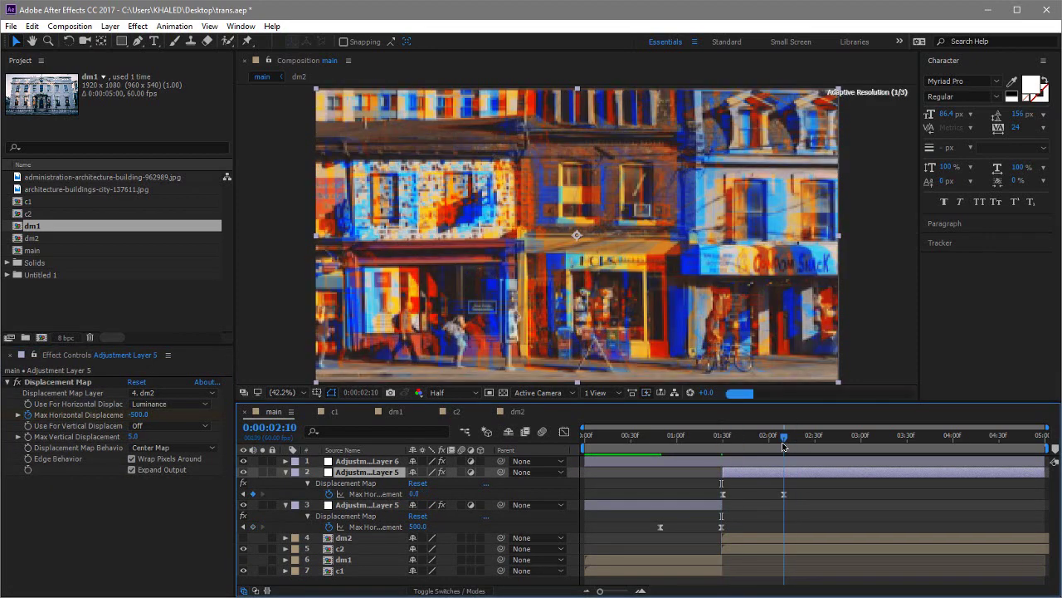
left_click(184, 430)
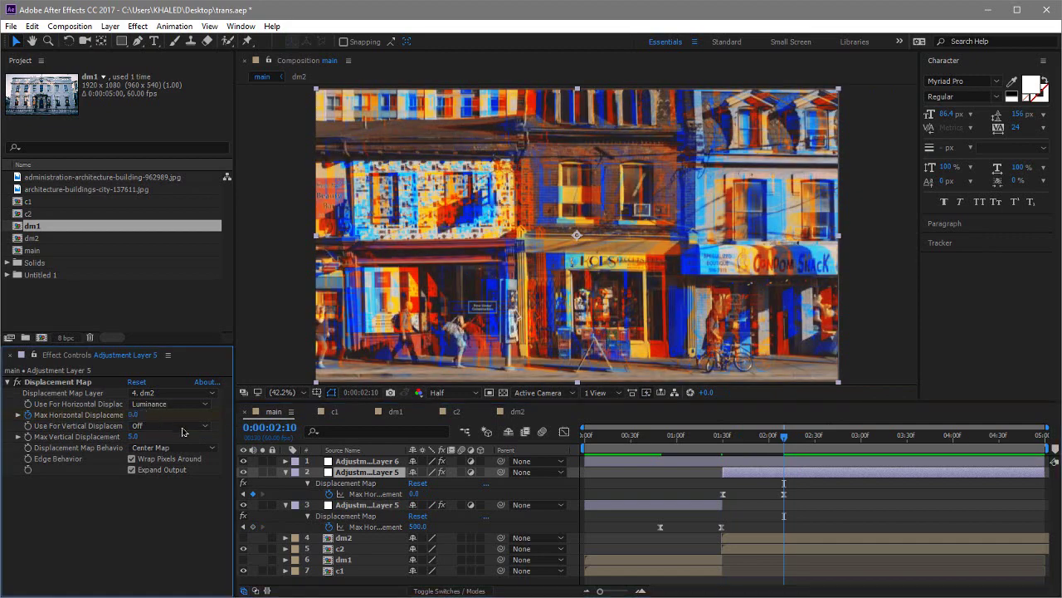
left_click(762, 462)
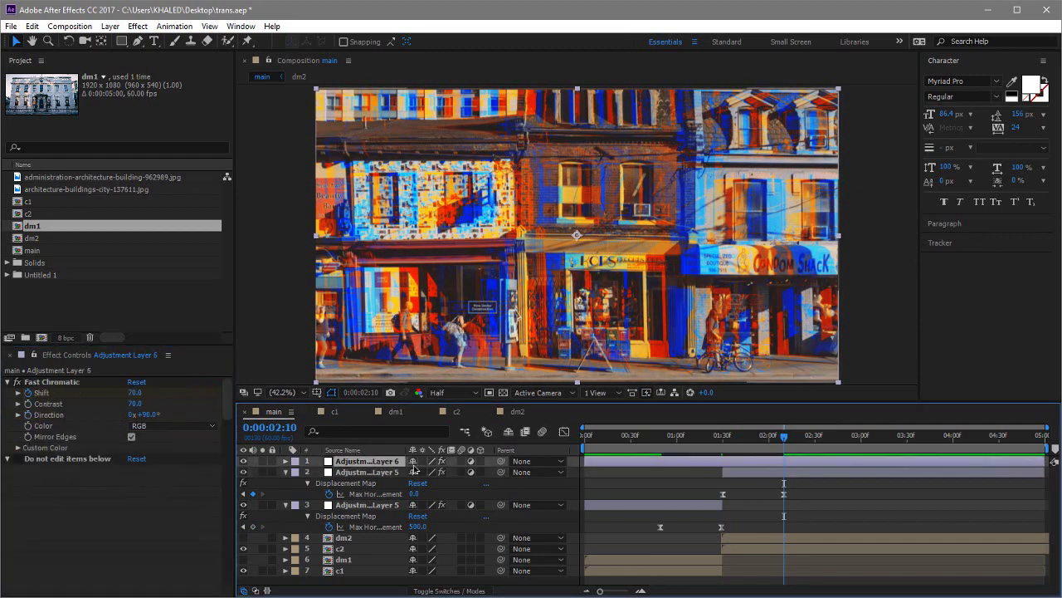
left_click(138, 392)
type("0")
key("Return")
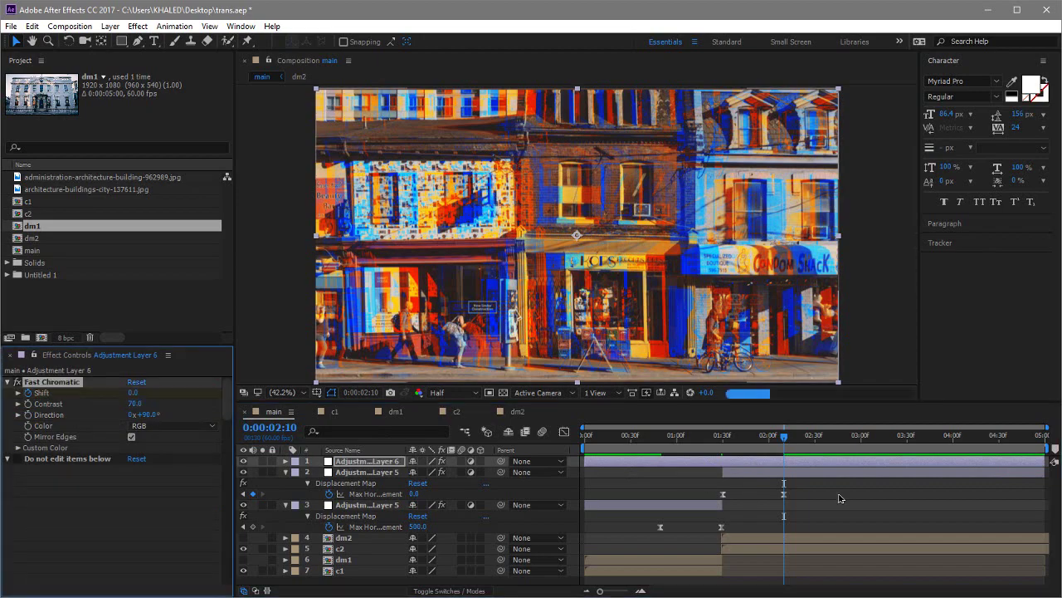
key("space")
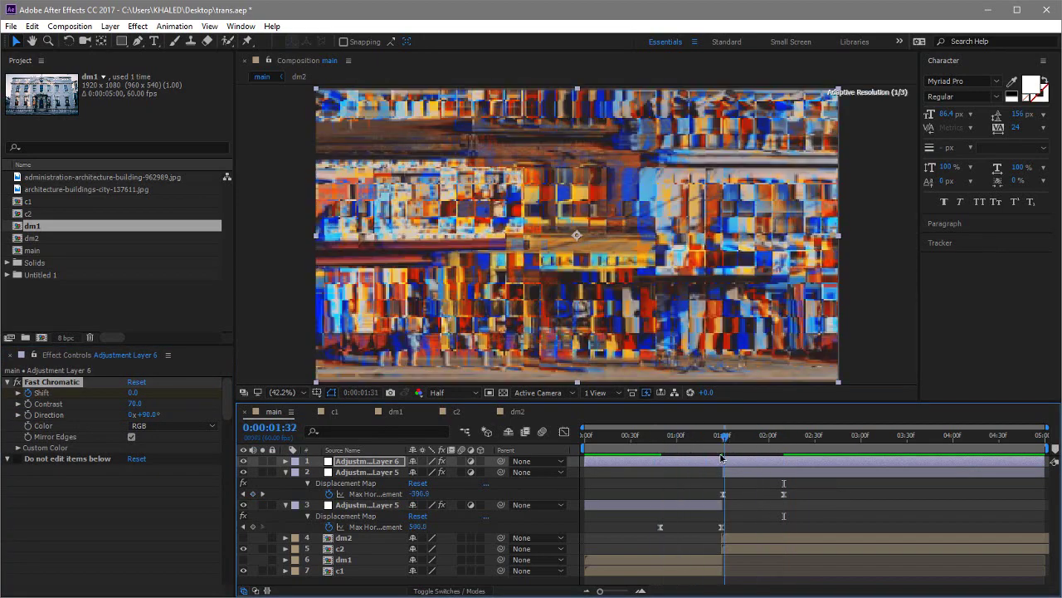
Apply Easy Ease to all Fast Chromatic Shift keyframes and set the keyframe at the cut to 40
key("u")
right_click(660, 483)
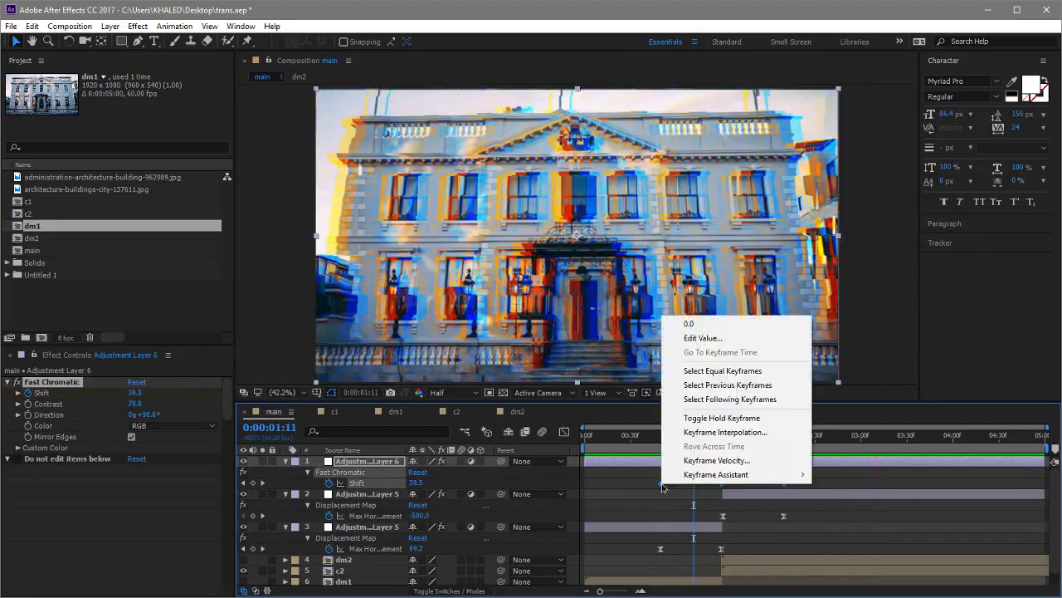
right_click(780, 482)
key("Escape")
double_click(721, 482)
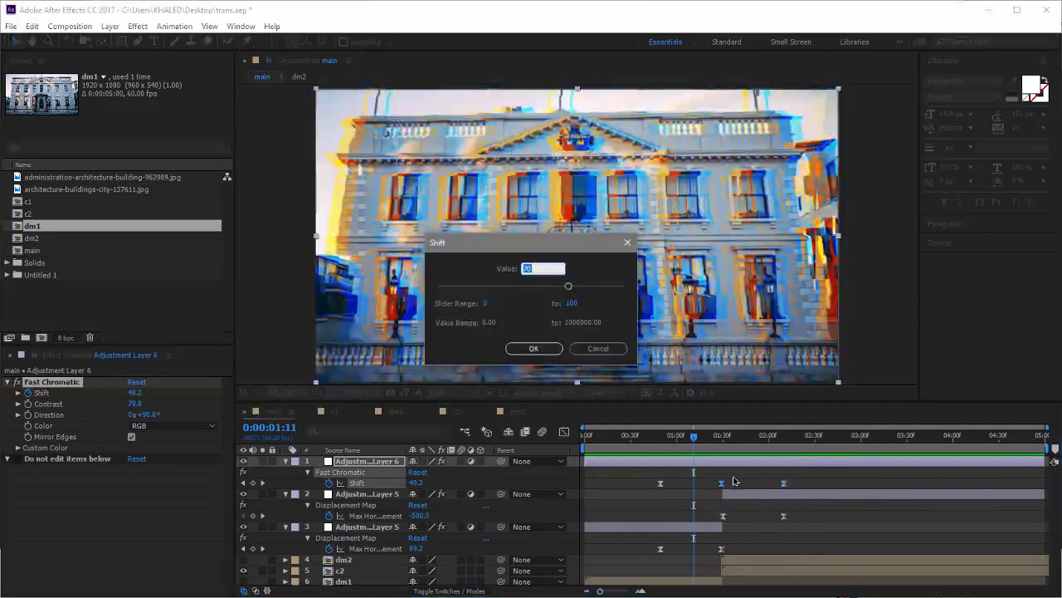
type("40")
key("Return")
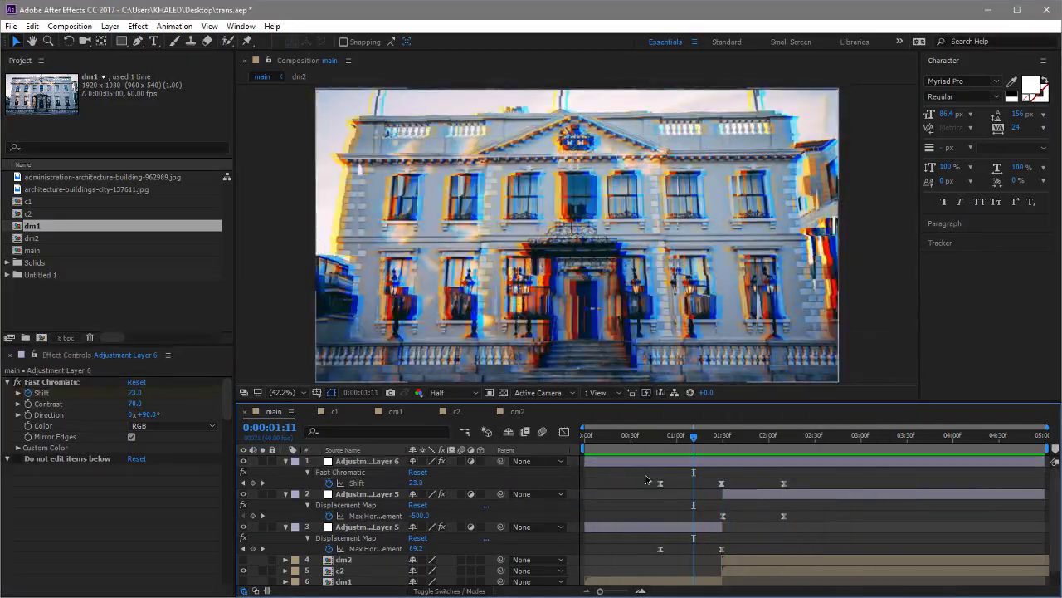
Split the Fast Chromatic adjustment layer at the cut, 0:00:01:29, and collapse the properties of both halves
key("ctrl+d")
left_click(286, 472)
left_click(285, 460)
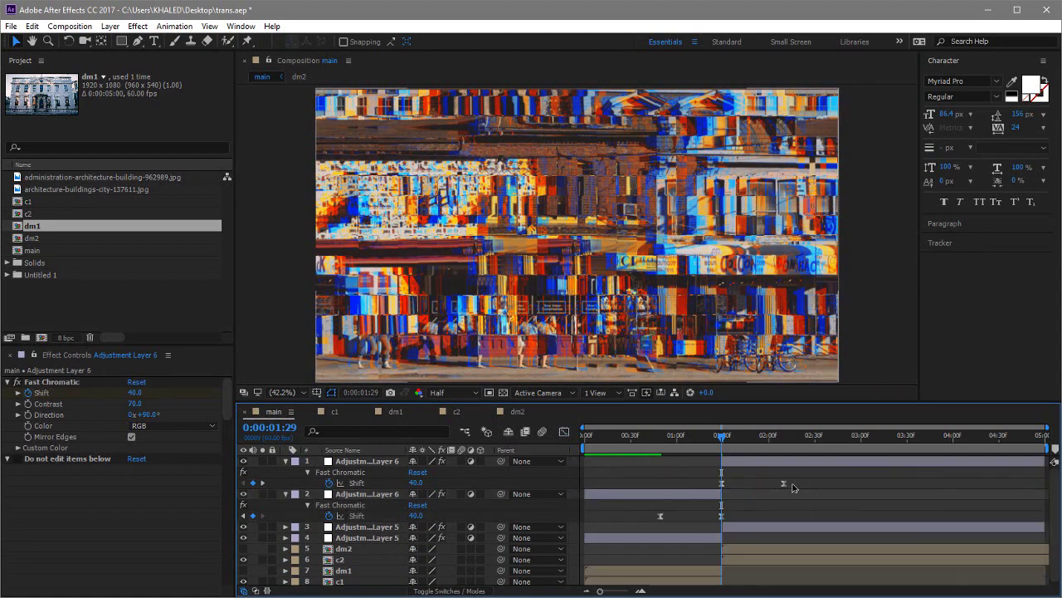
left_click(286, 460)
left_click(286, 472)
Reshape the speed curve of the earlier Fast Chromatic half's Shift keyframes so the change accelerates sharply into the cut
key("j")
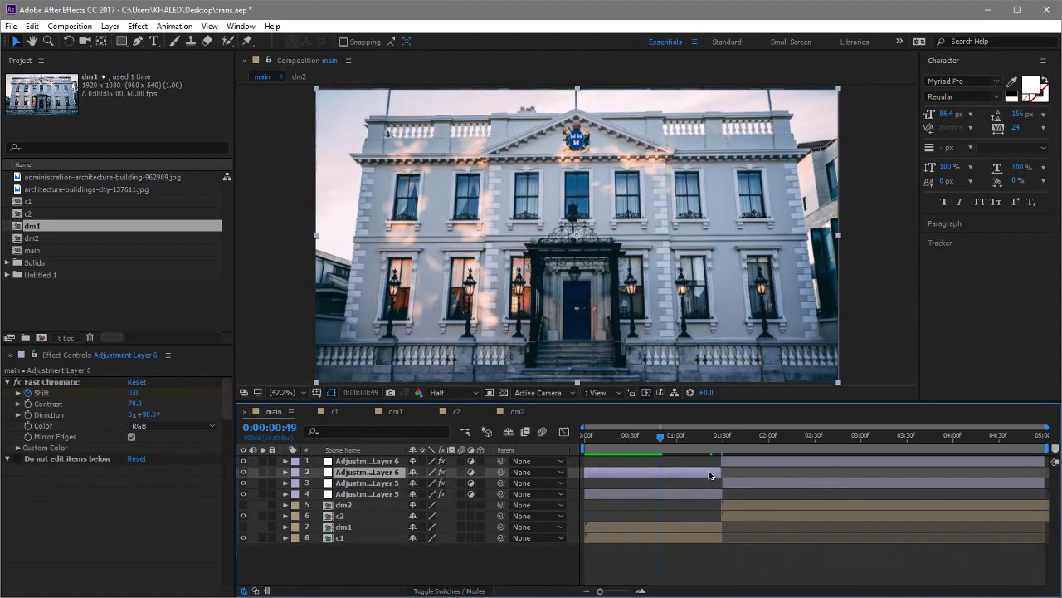
left_click(741, 555)
left_click(740, 465)
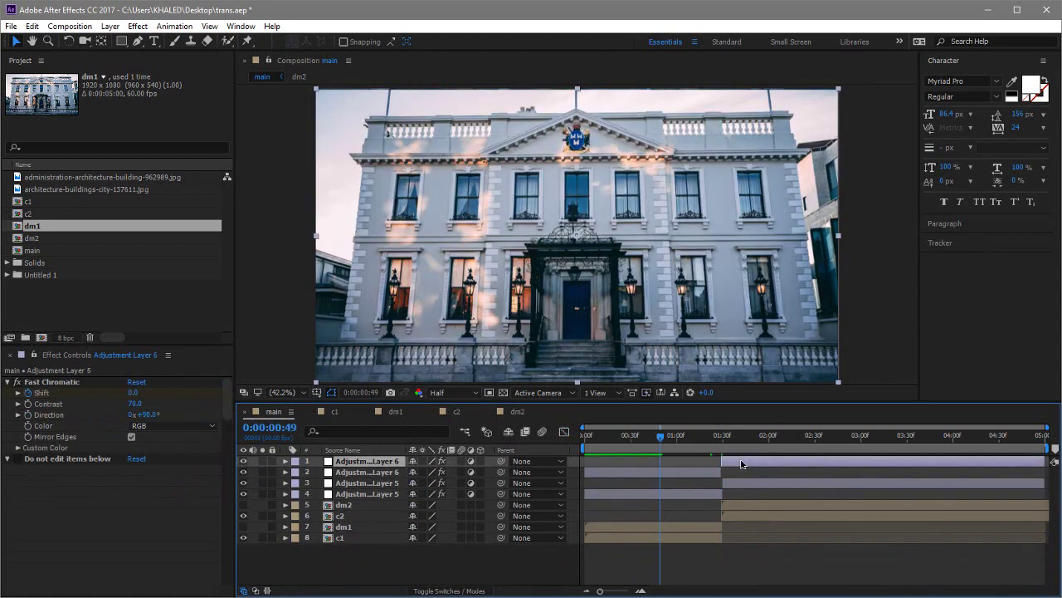
left_click(683, 474)
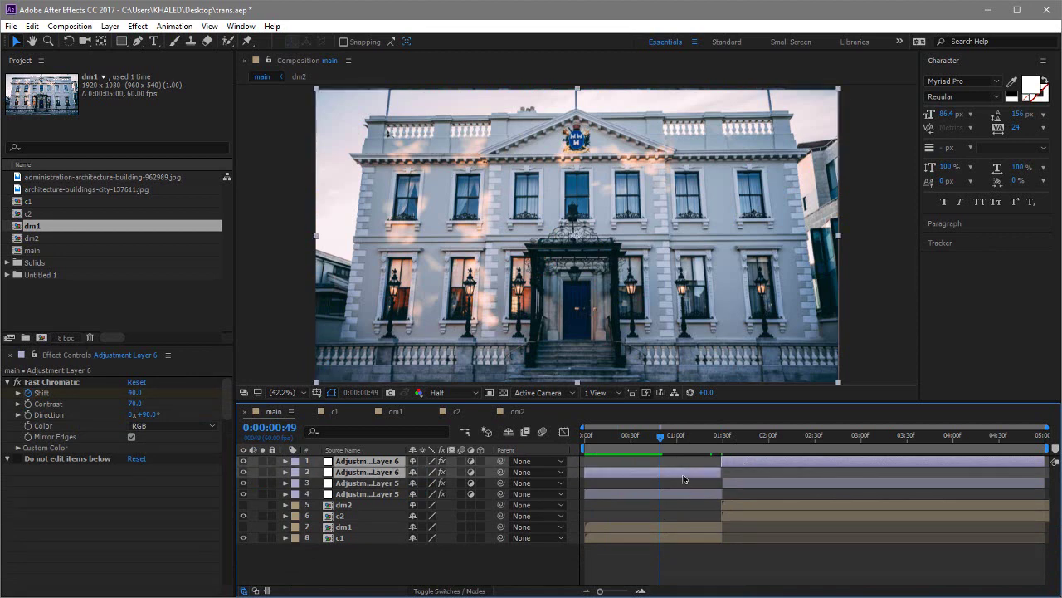
key("u")
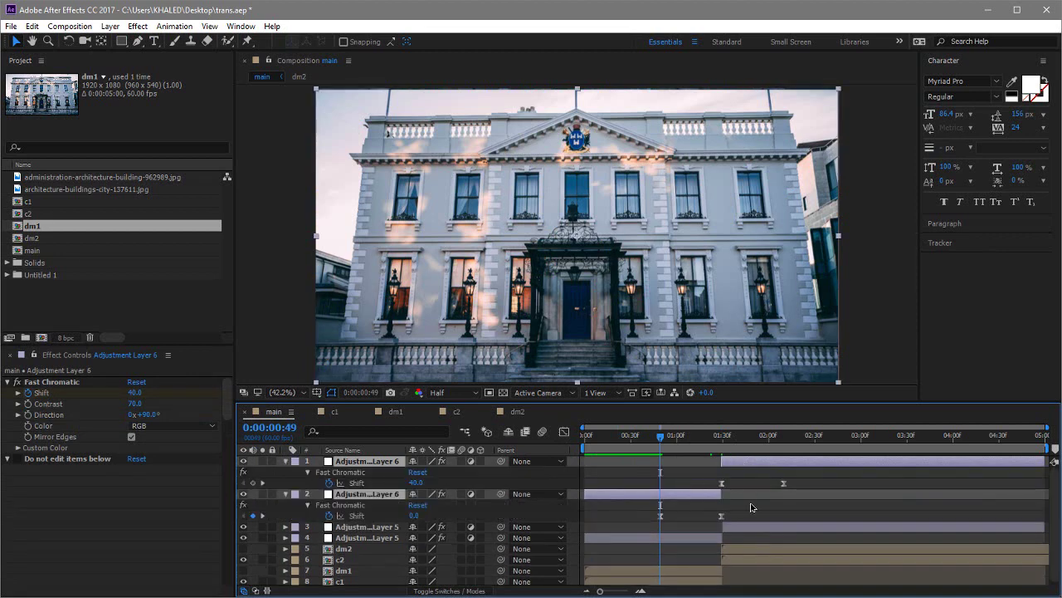
left_click_drag(752, 504, 615, 521)
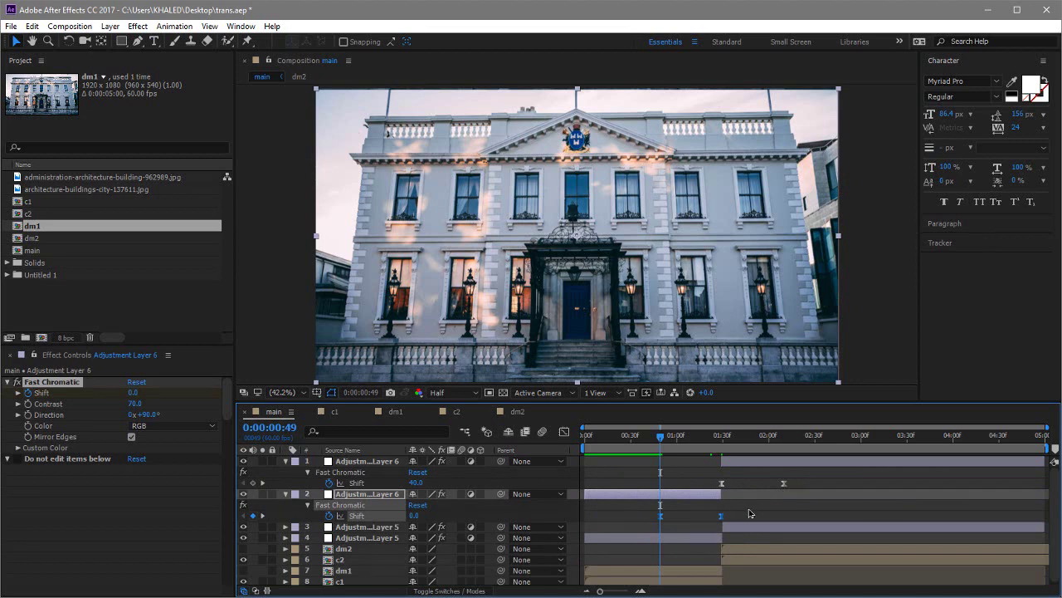
left_click(565, 432)
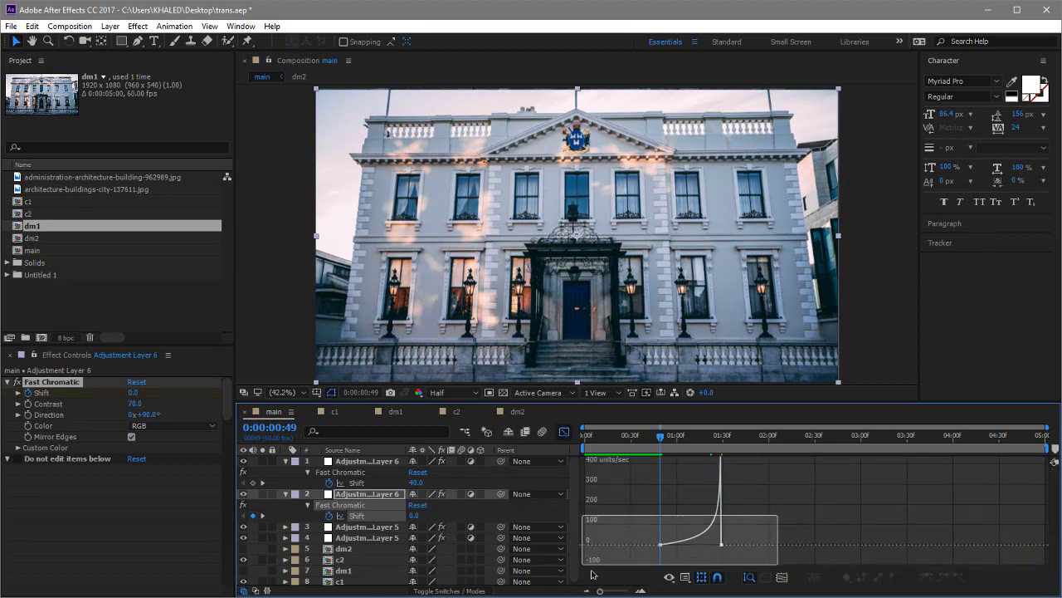
key("shift+F3")
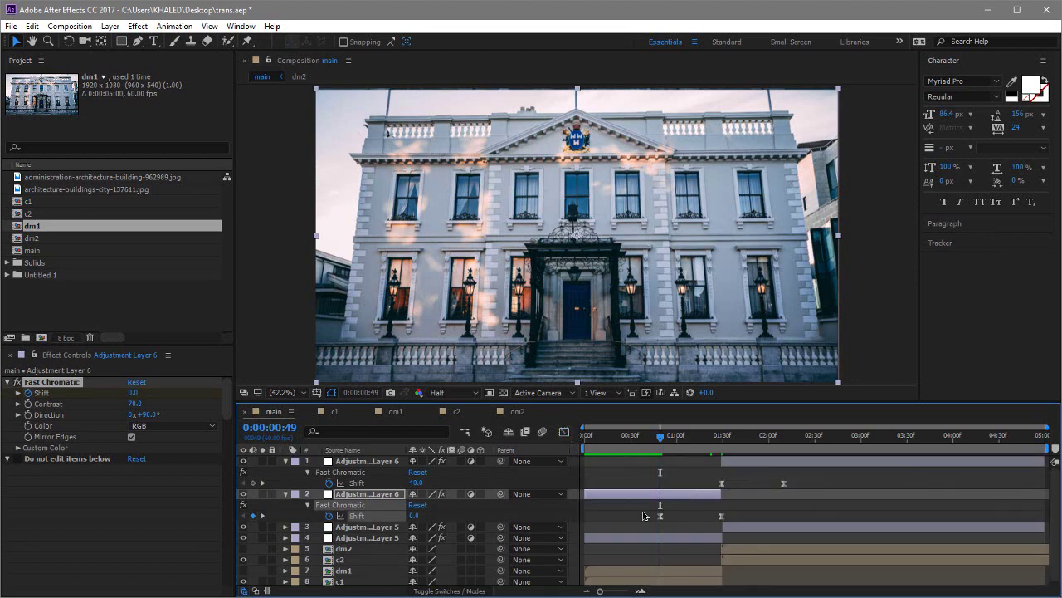
Examine the speed graph of the earlier displacement half's Max Horizontal Displacement keyframes
left_click(680, 537)
key("u")
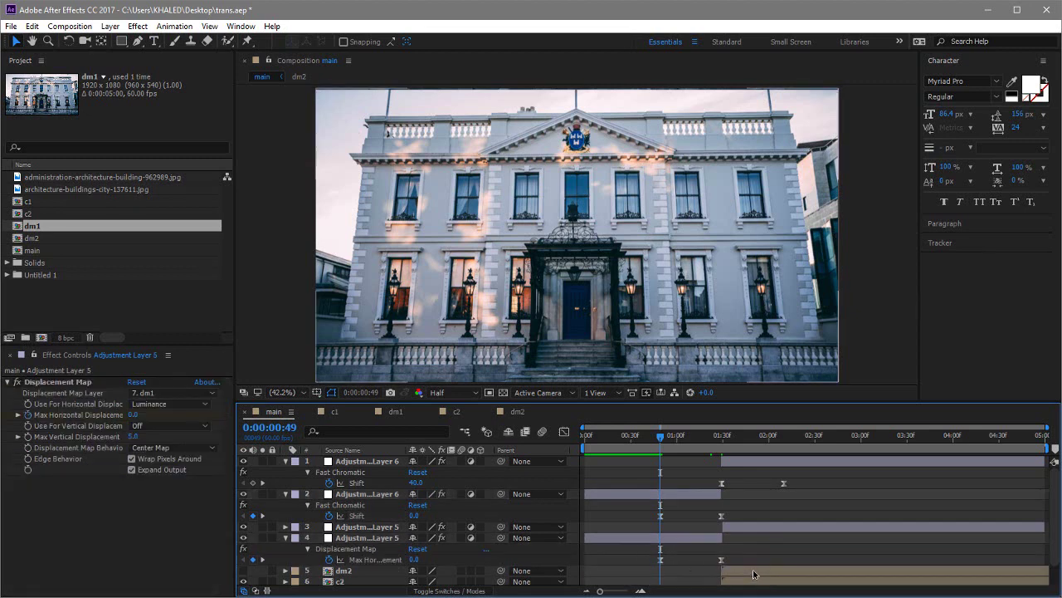
left_click_drag(754, 574, 643, 549)
left_click(564, 431)
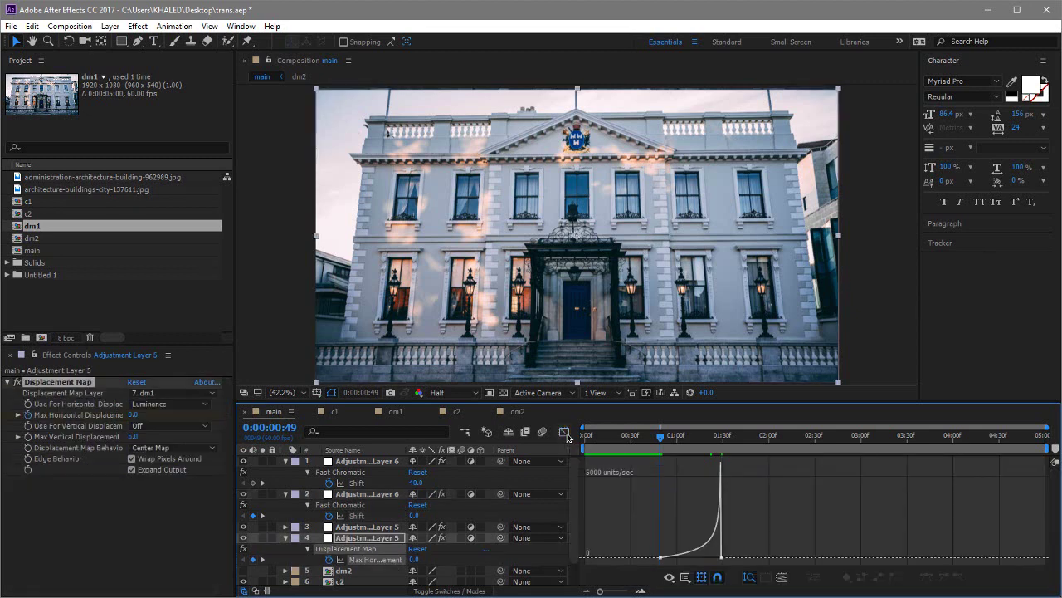
left_click(566, 432)
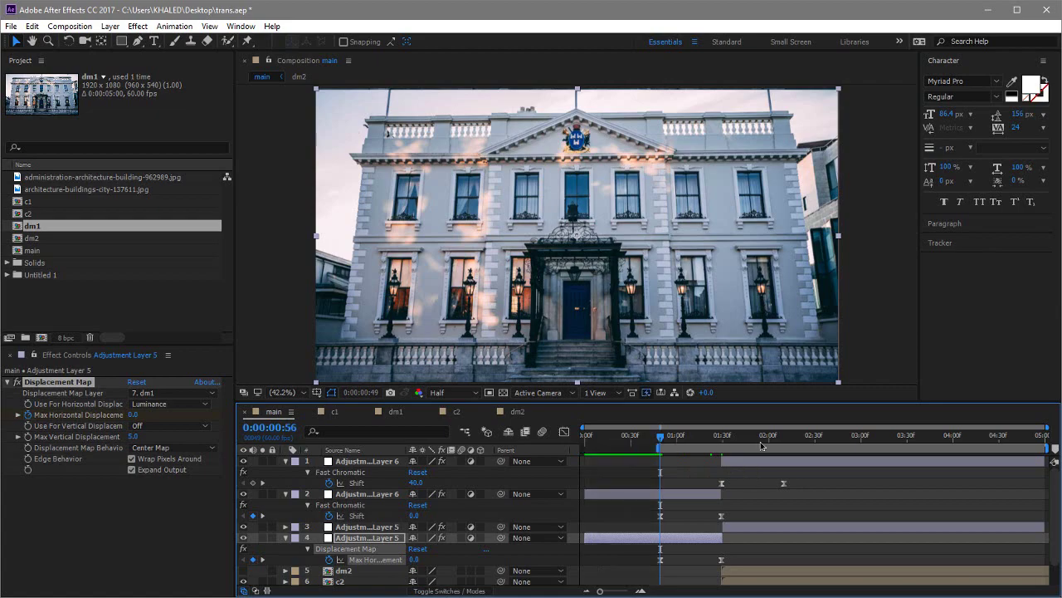
Limit the work area to the transition, from 0:00:00:49 to 0:00:02:10, and preview it
left_click(786, 438)
key("space")
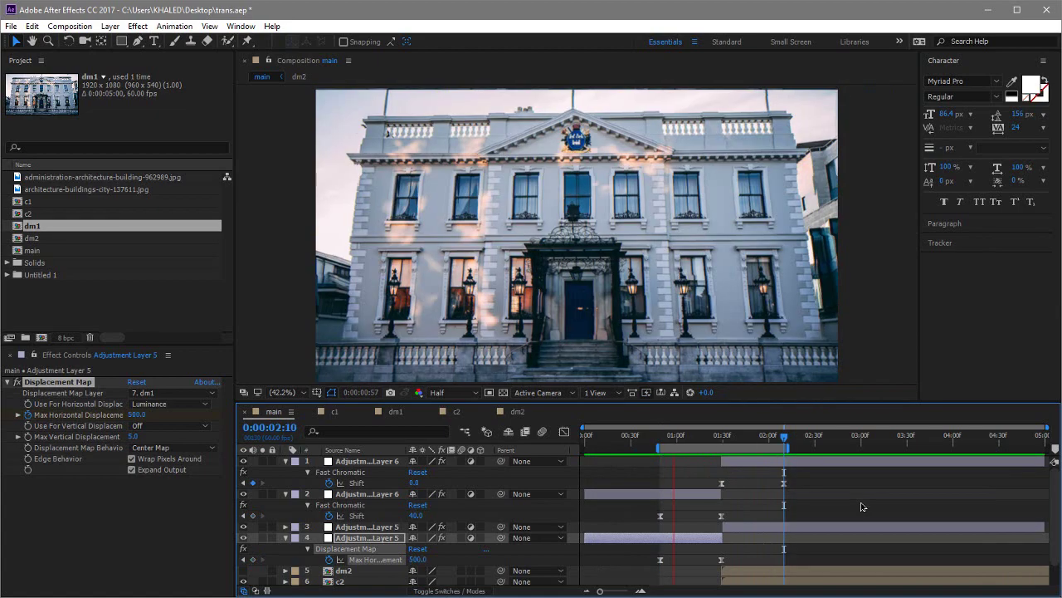